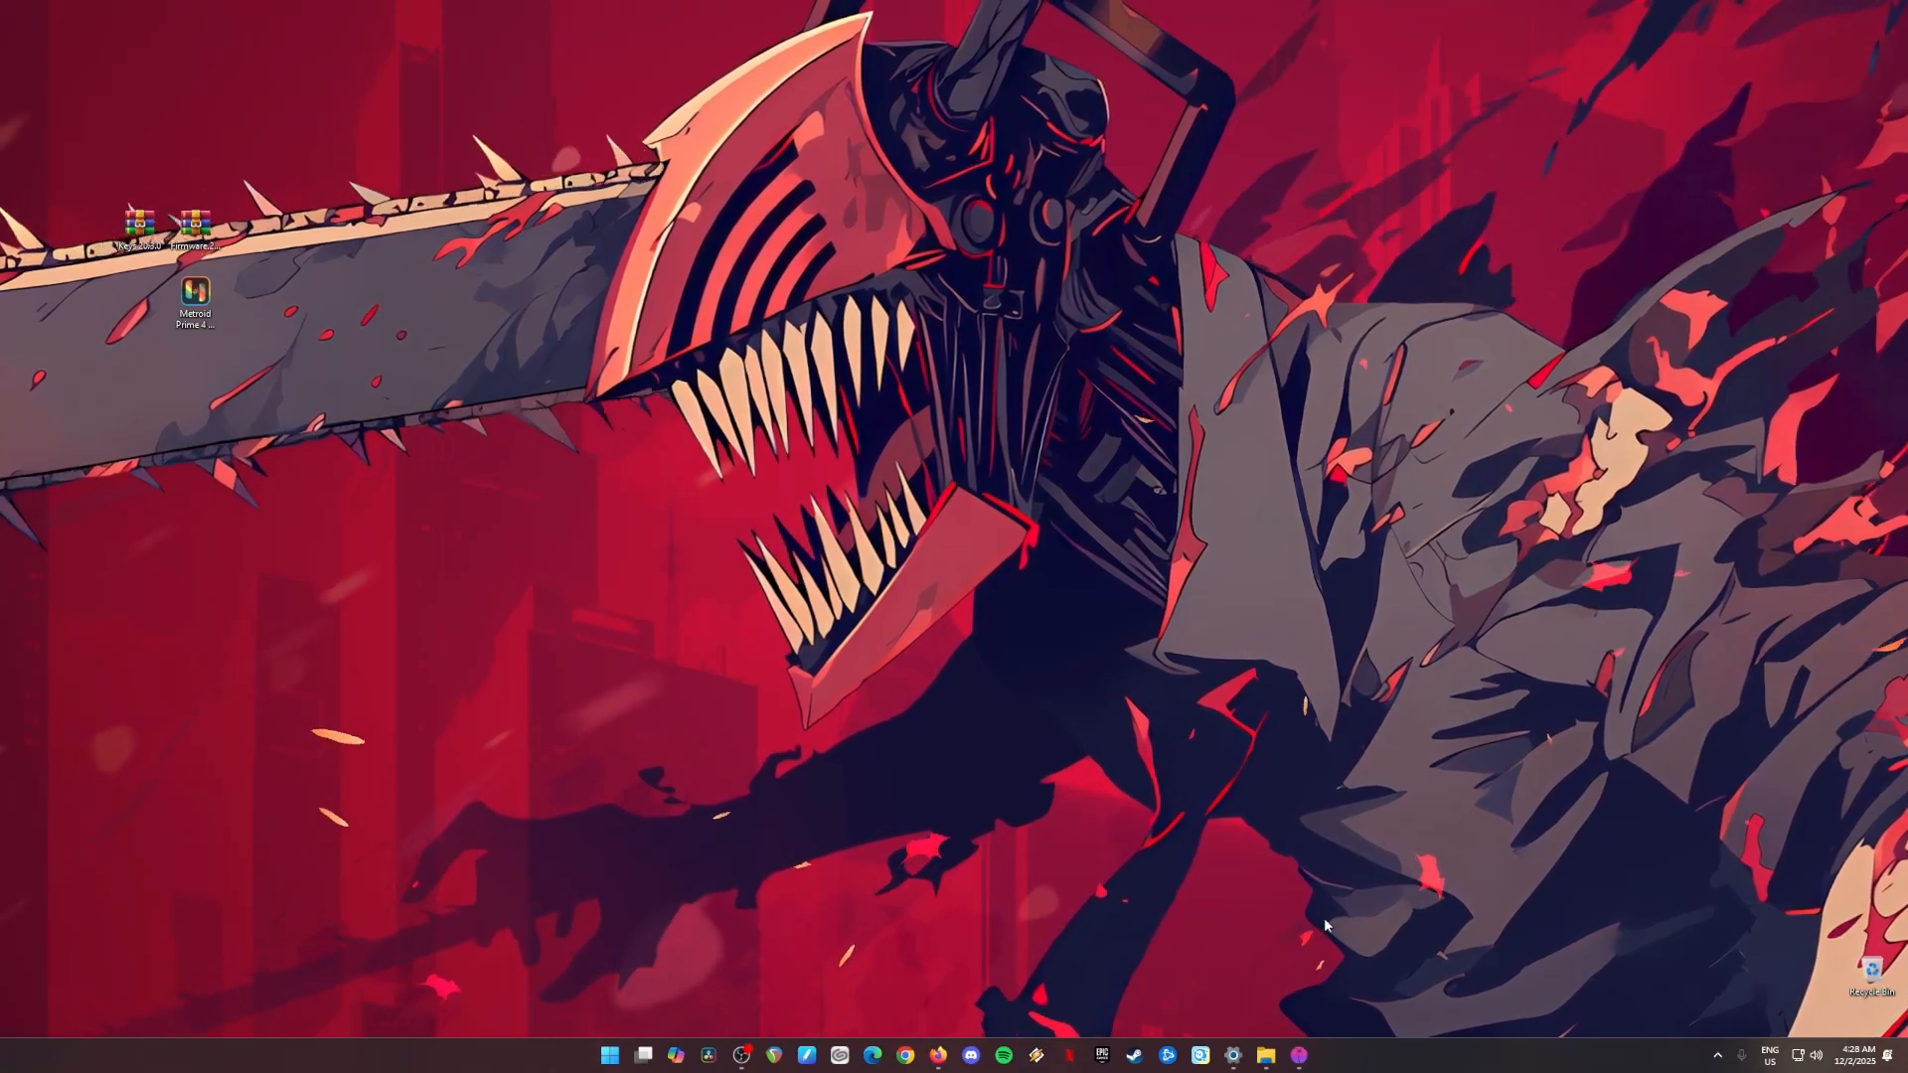
# Step: Examine the Eden archive, the firmware and keys archives, and the Metroid Prime 4 Beyond.xci file in the Firefox Downloads folder
pyautogui.click(1266, 1055)
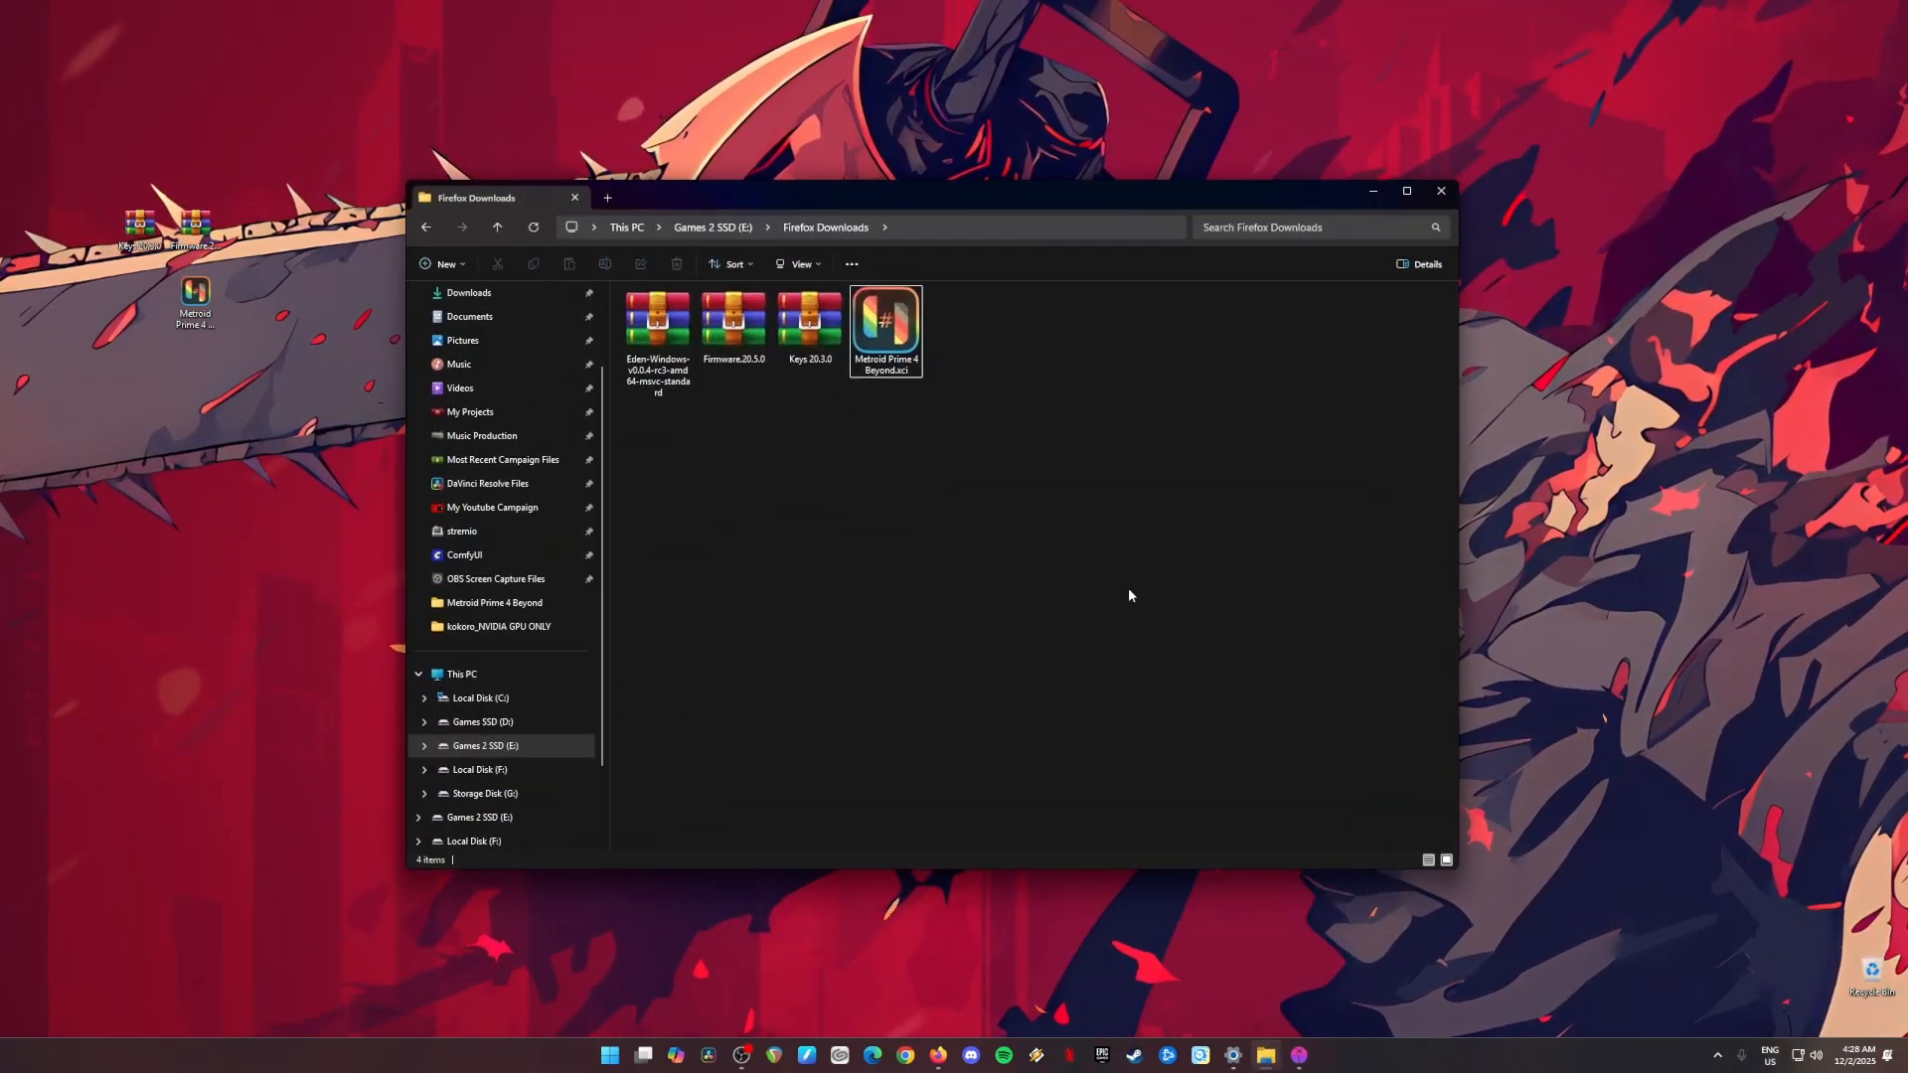
pyautogui.moveTo(978, 481); pyautogui.dragTo(621, 288)
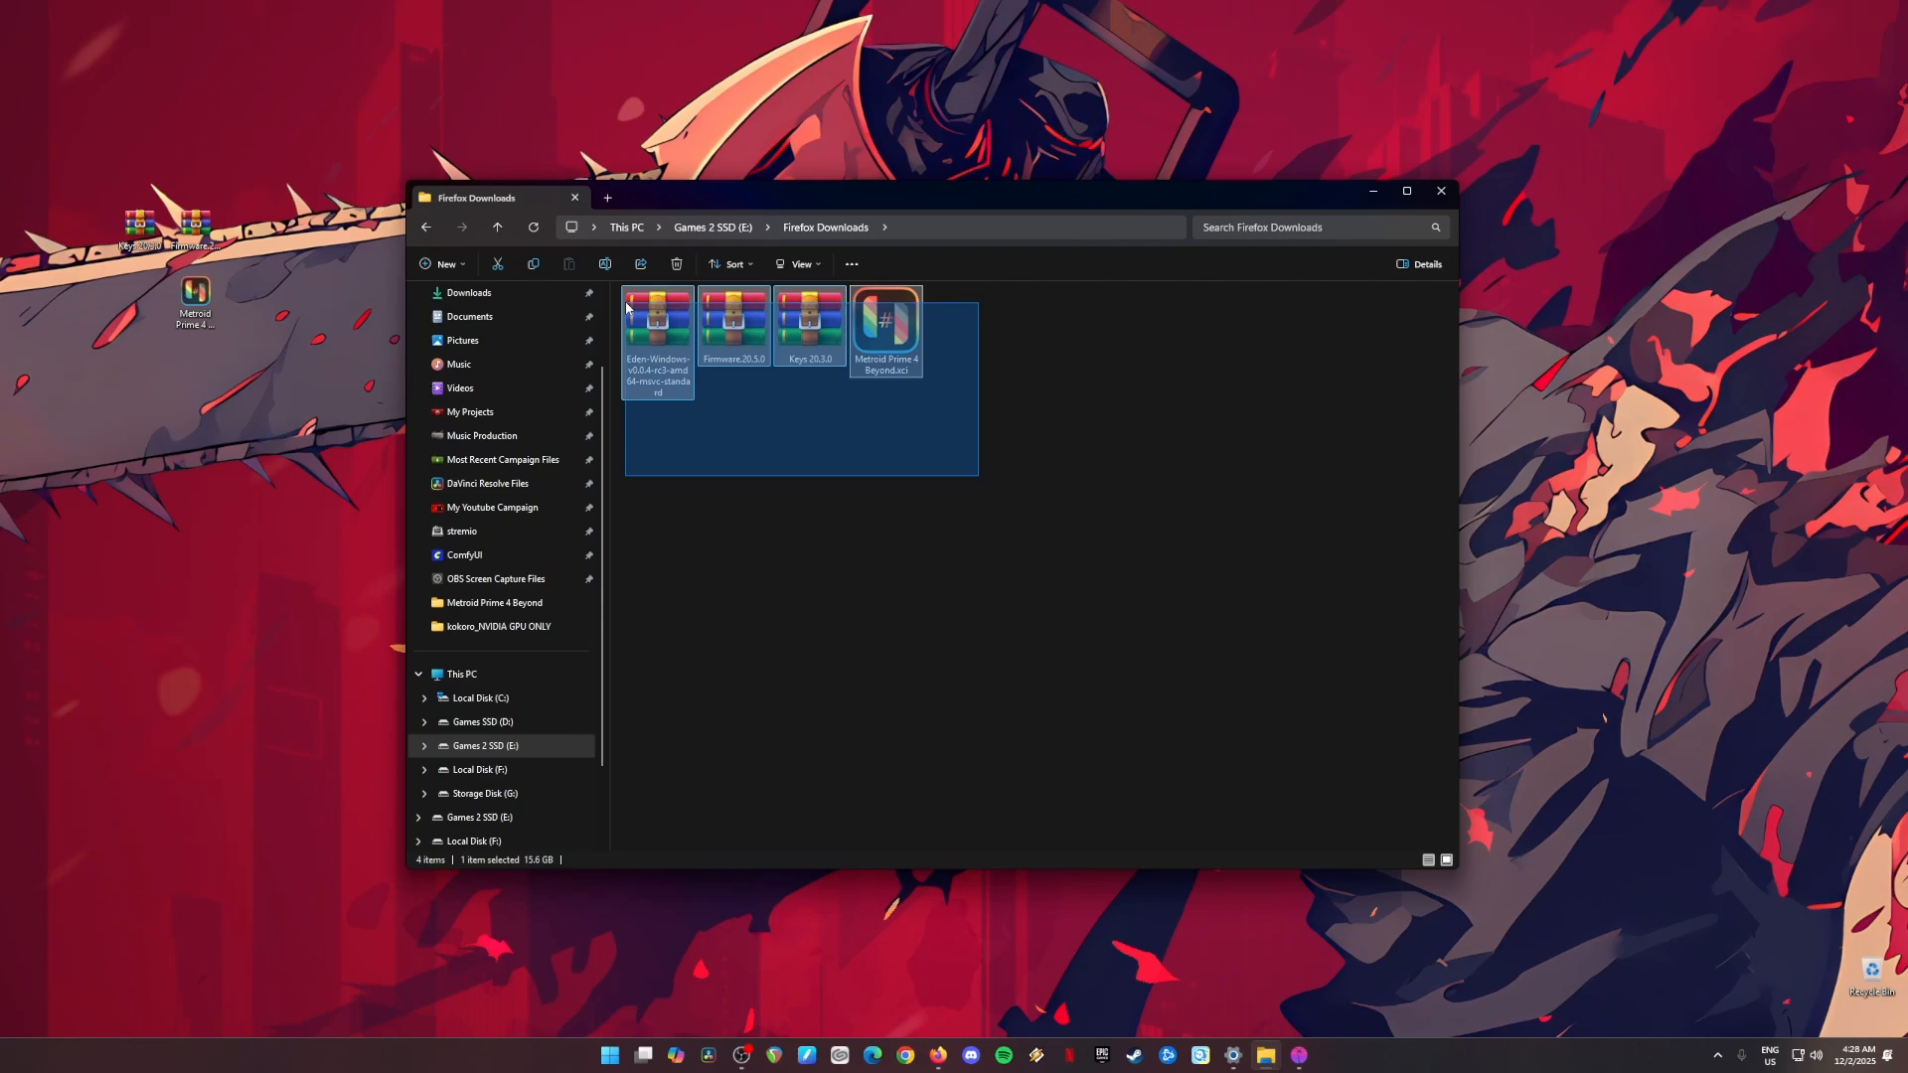
pyautogui.click(814, 497)
pyautogui.click(658, 360)
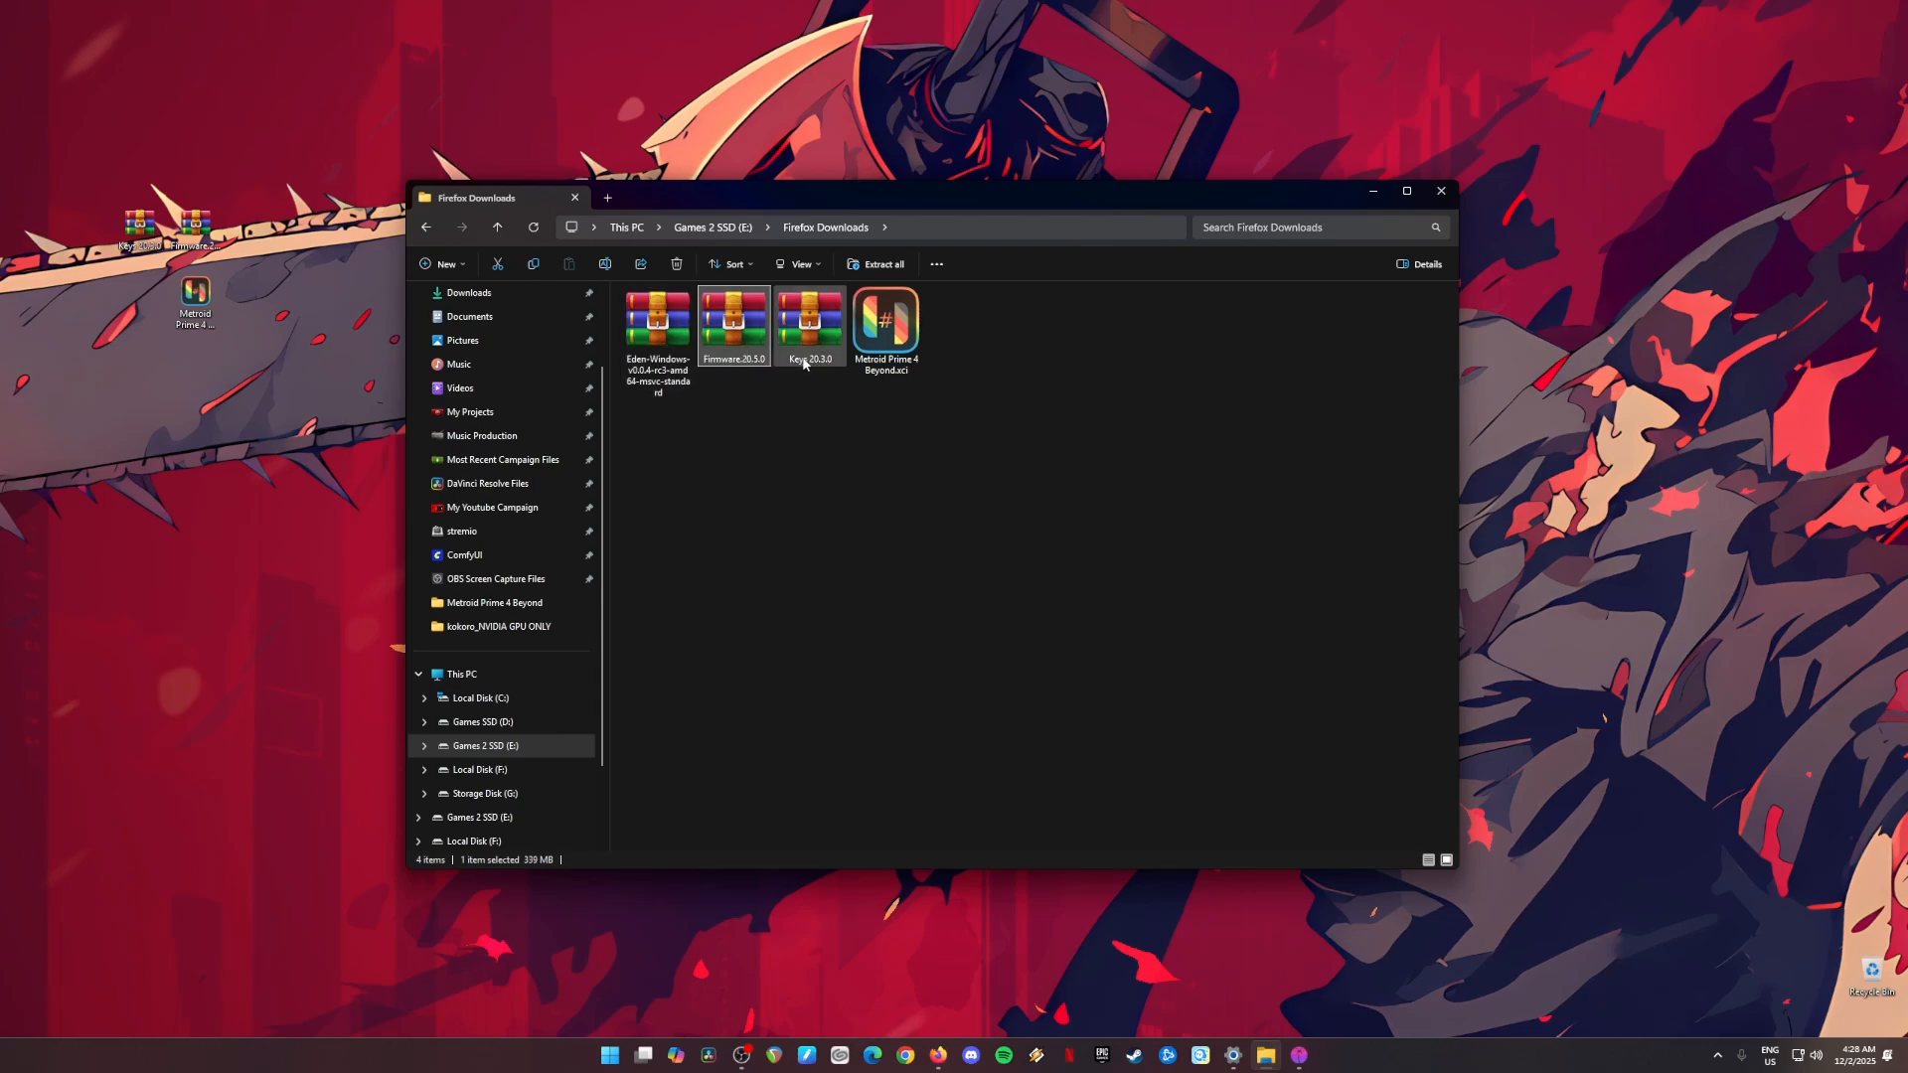
pyautogui.moveTo(834, 452); pyautogui.dragTo(747, 344)
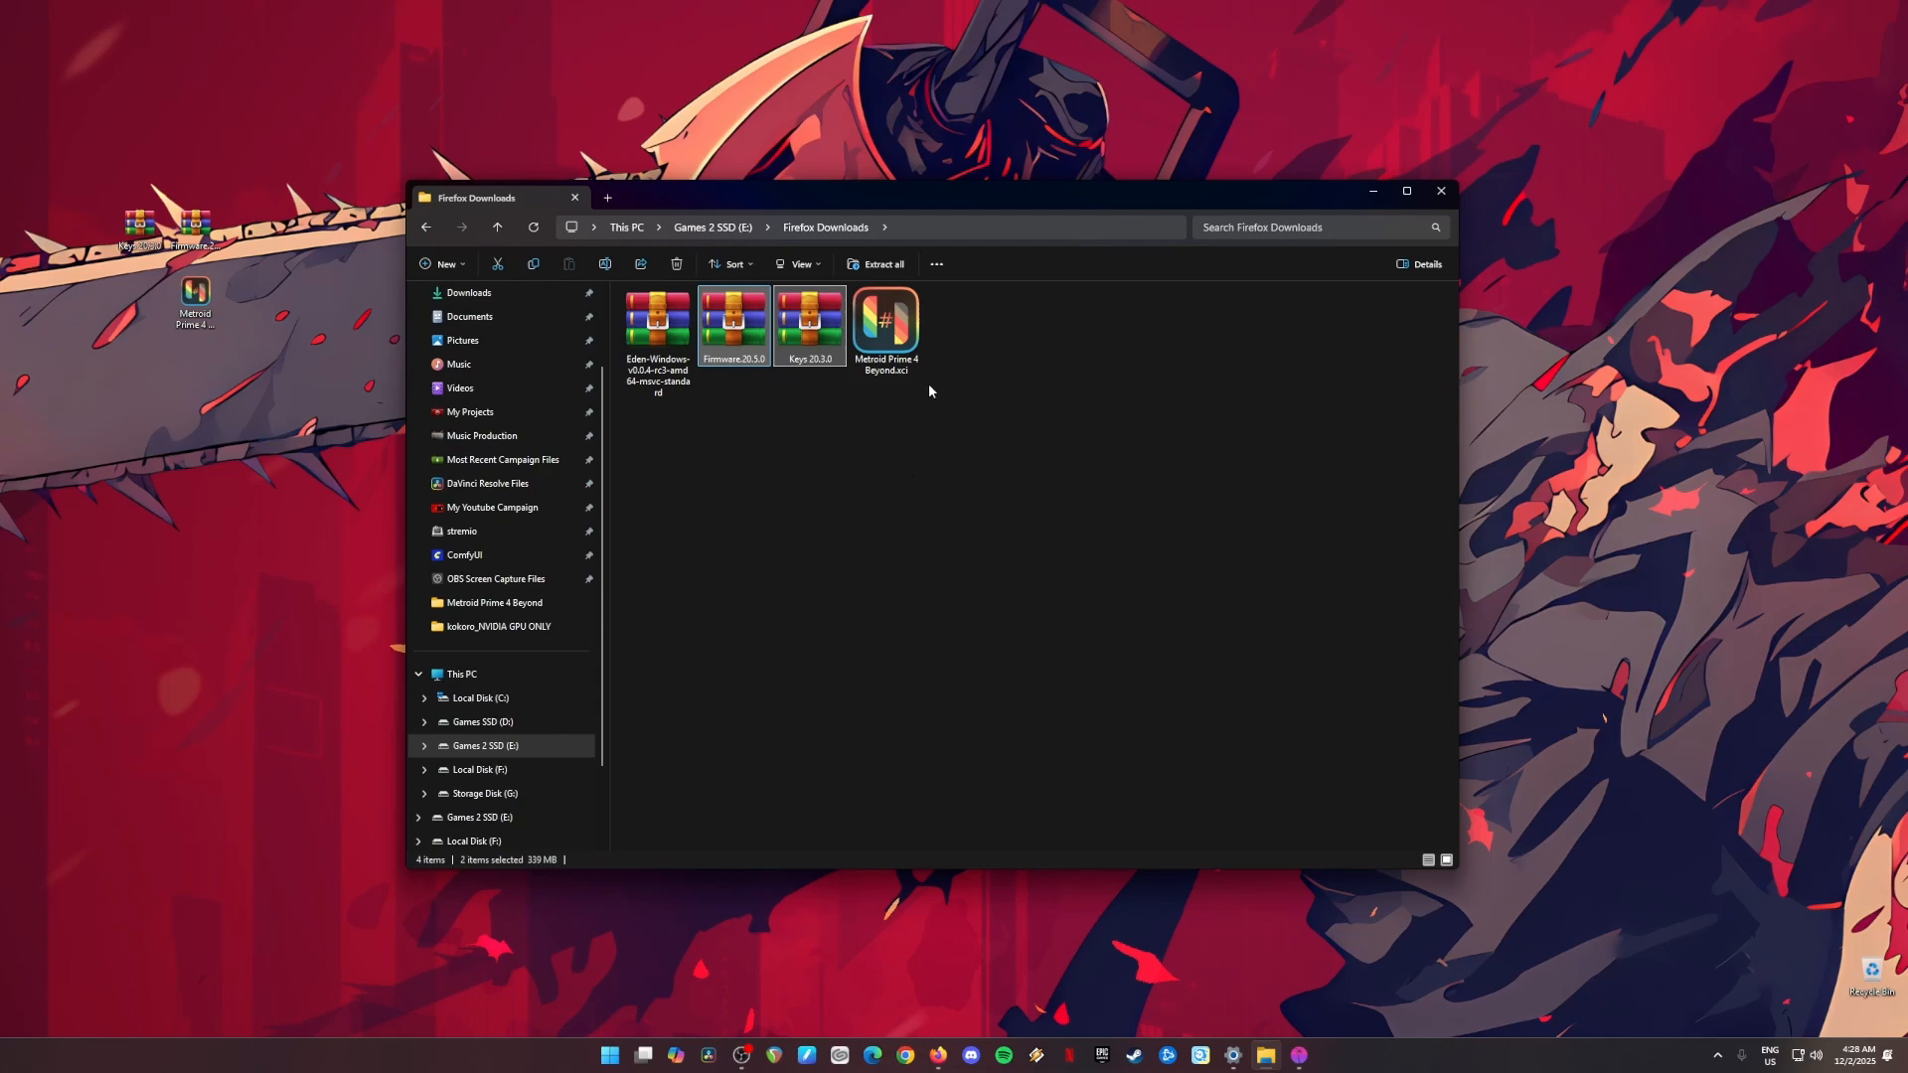
pyautogui.click(910, 357)
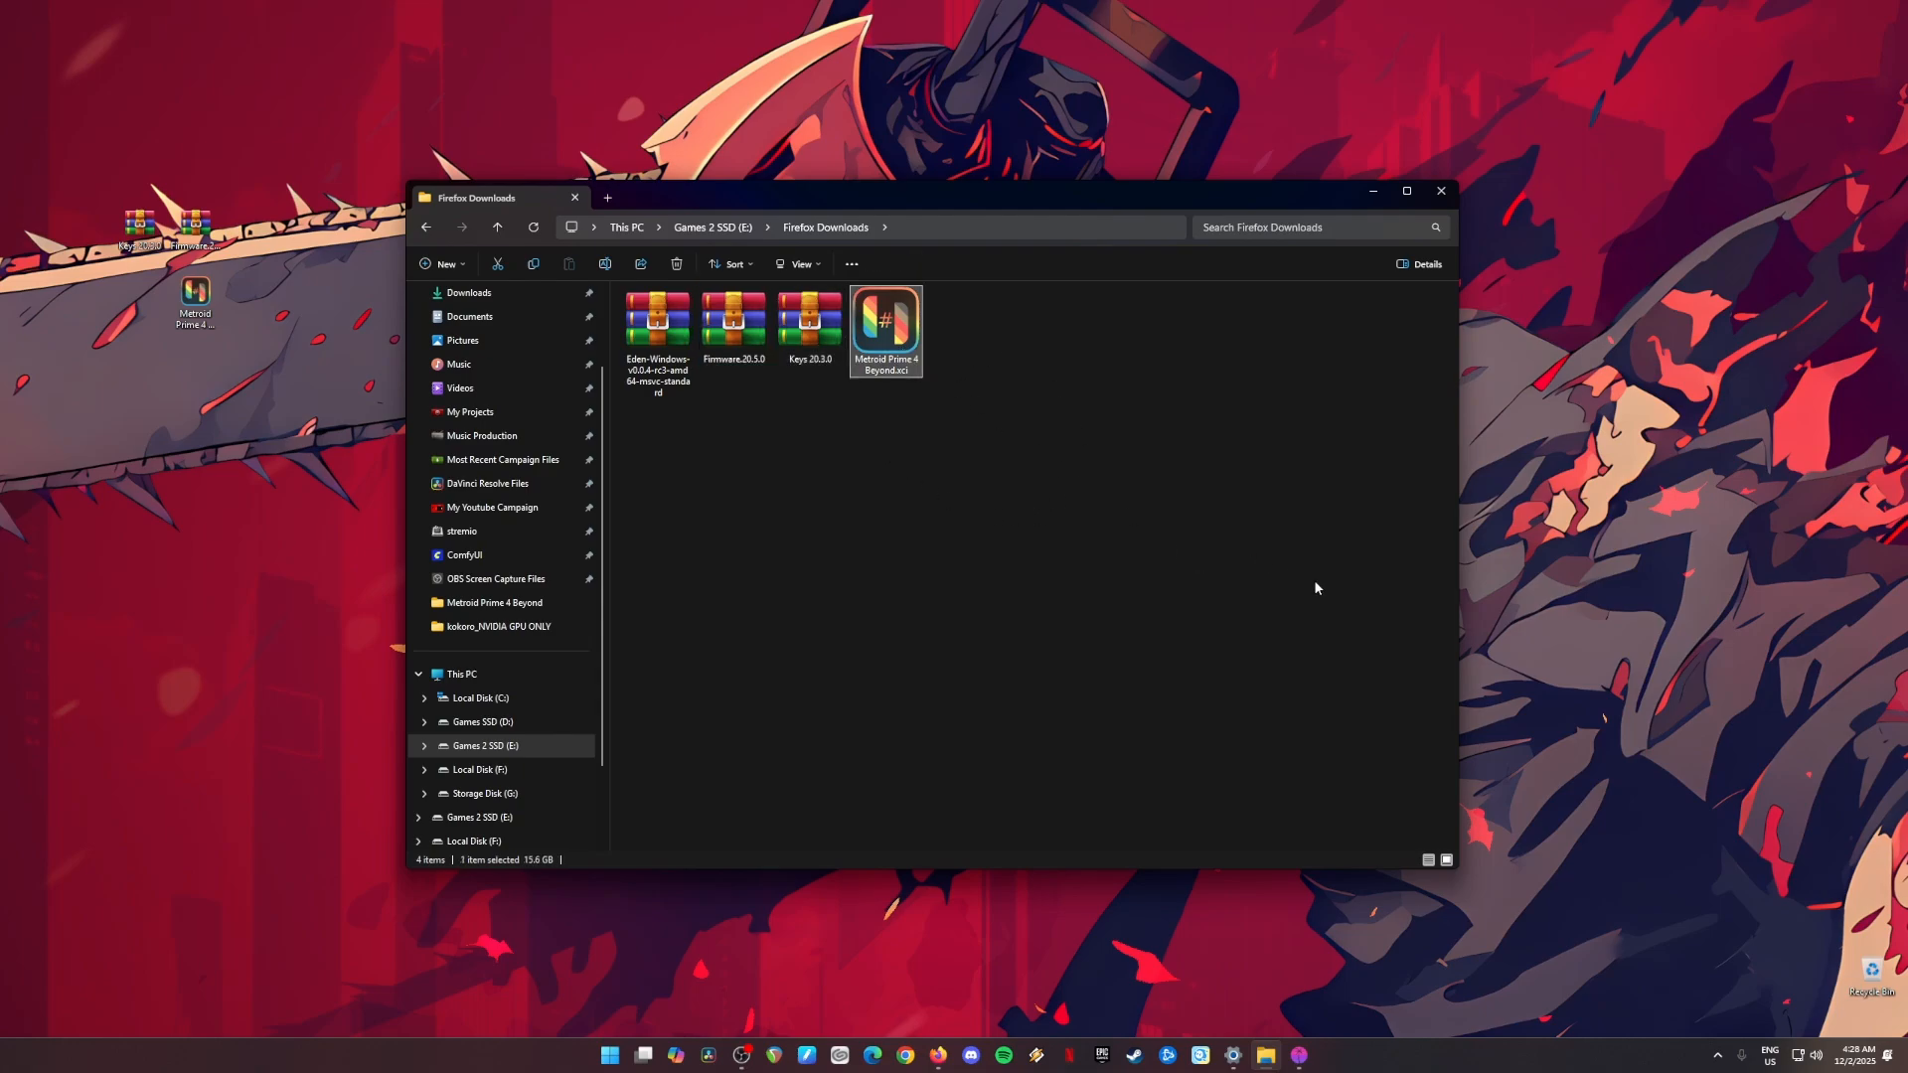
pyautogui.click(1373, 192)
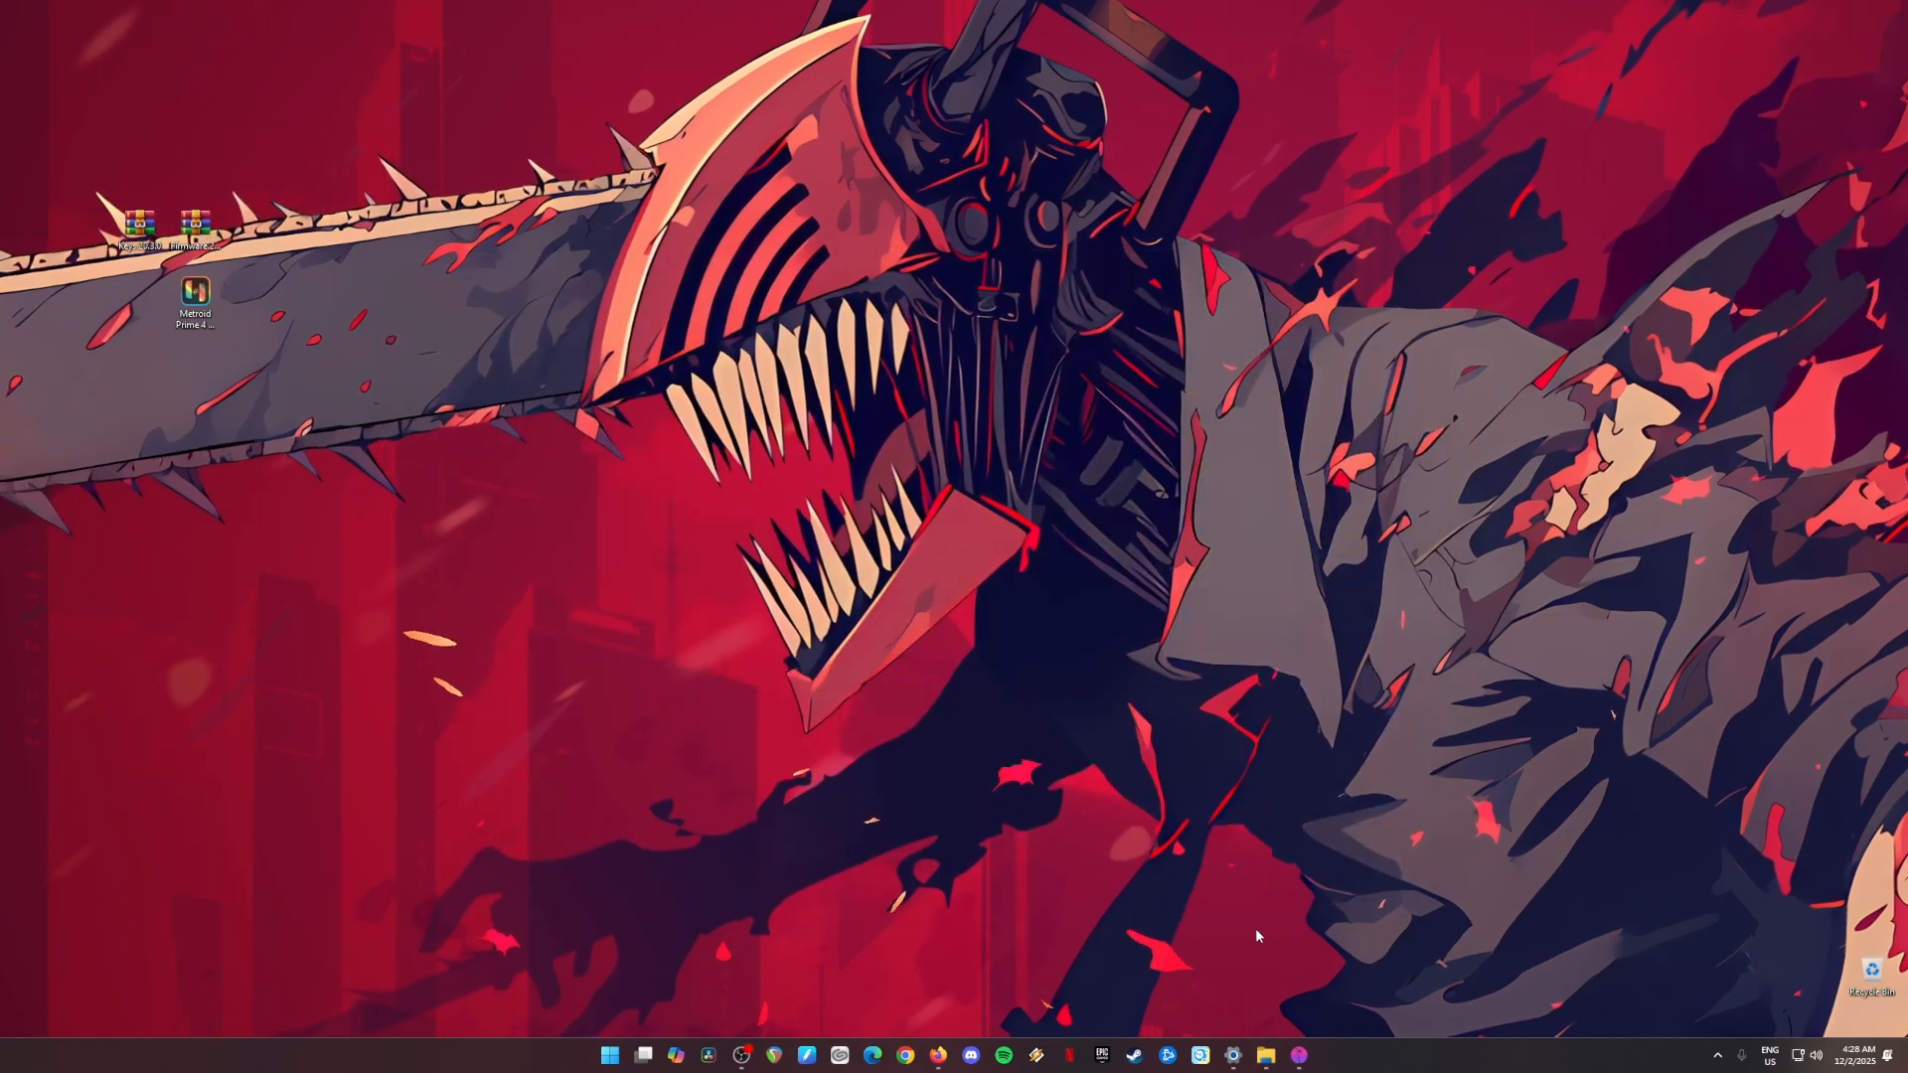
# Step: Switch to Firefox, search Google for "eden emulator" and open the official eden-emu.dev website
pyautogui.click(934, 1063)
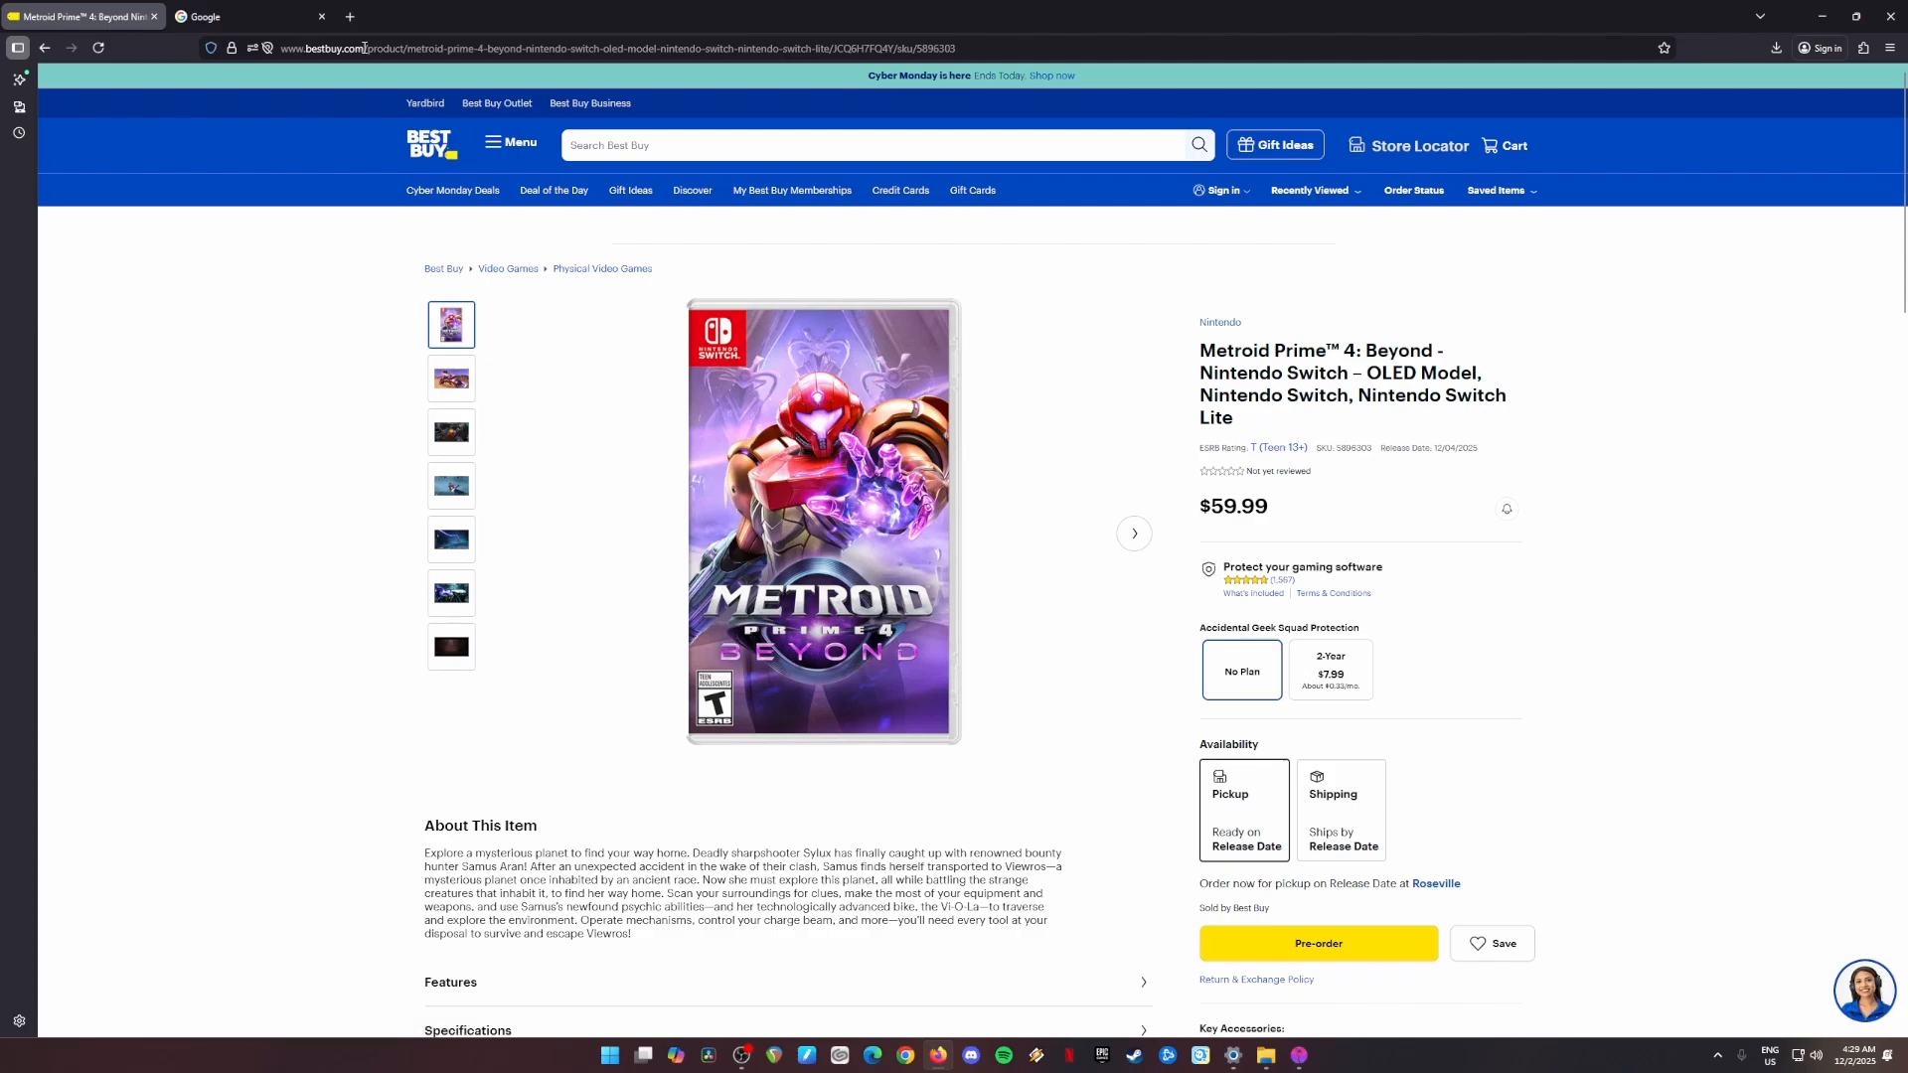
pyautogui.click(232, 12)
pyautogui.write('e')
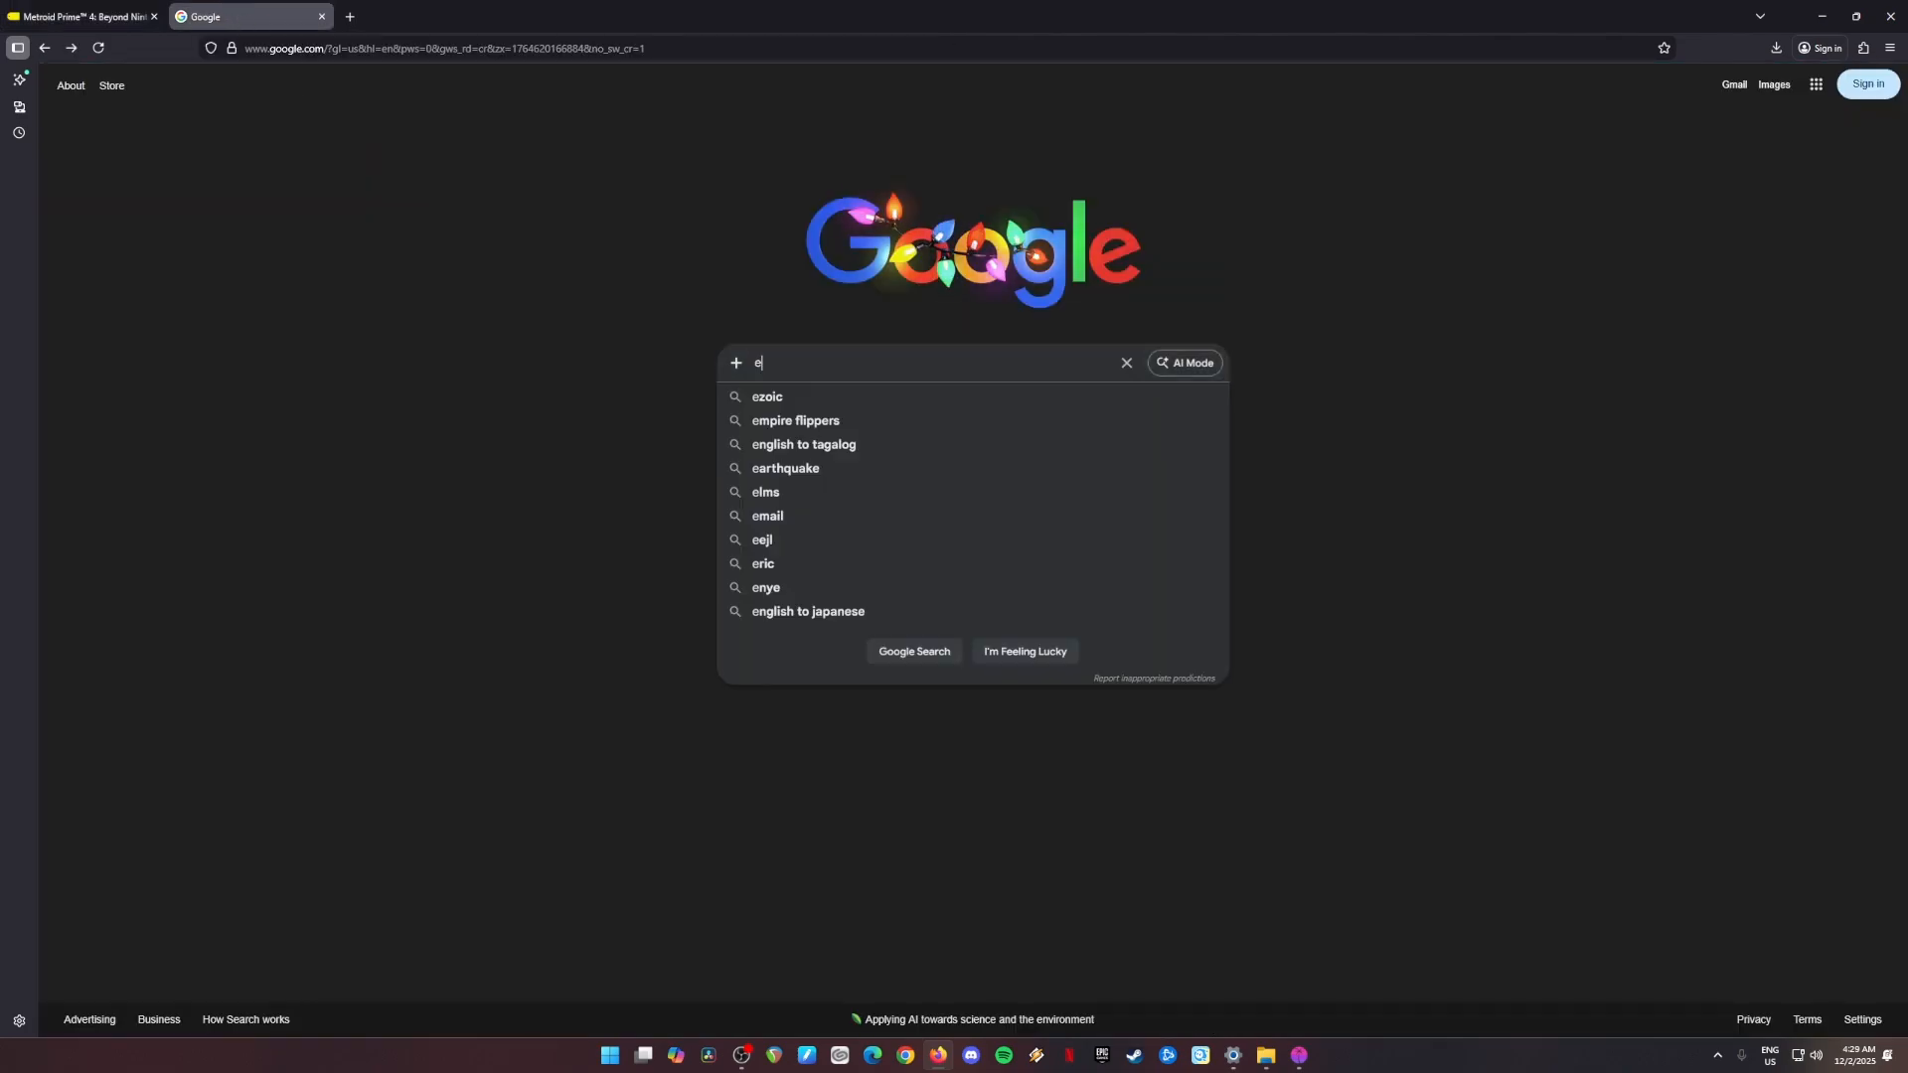
pyautogui.write('den emulator')
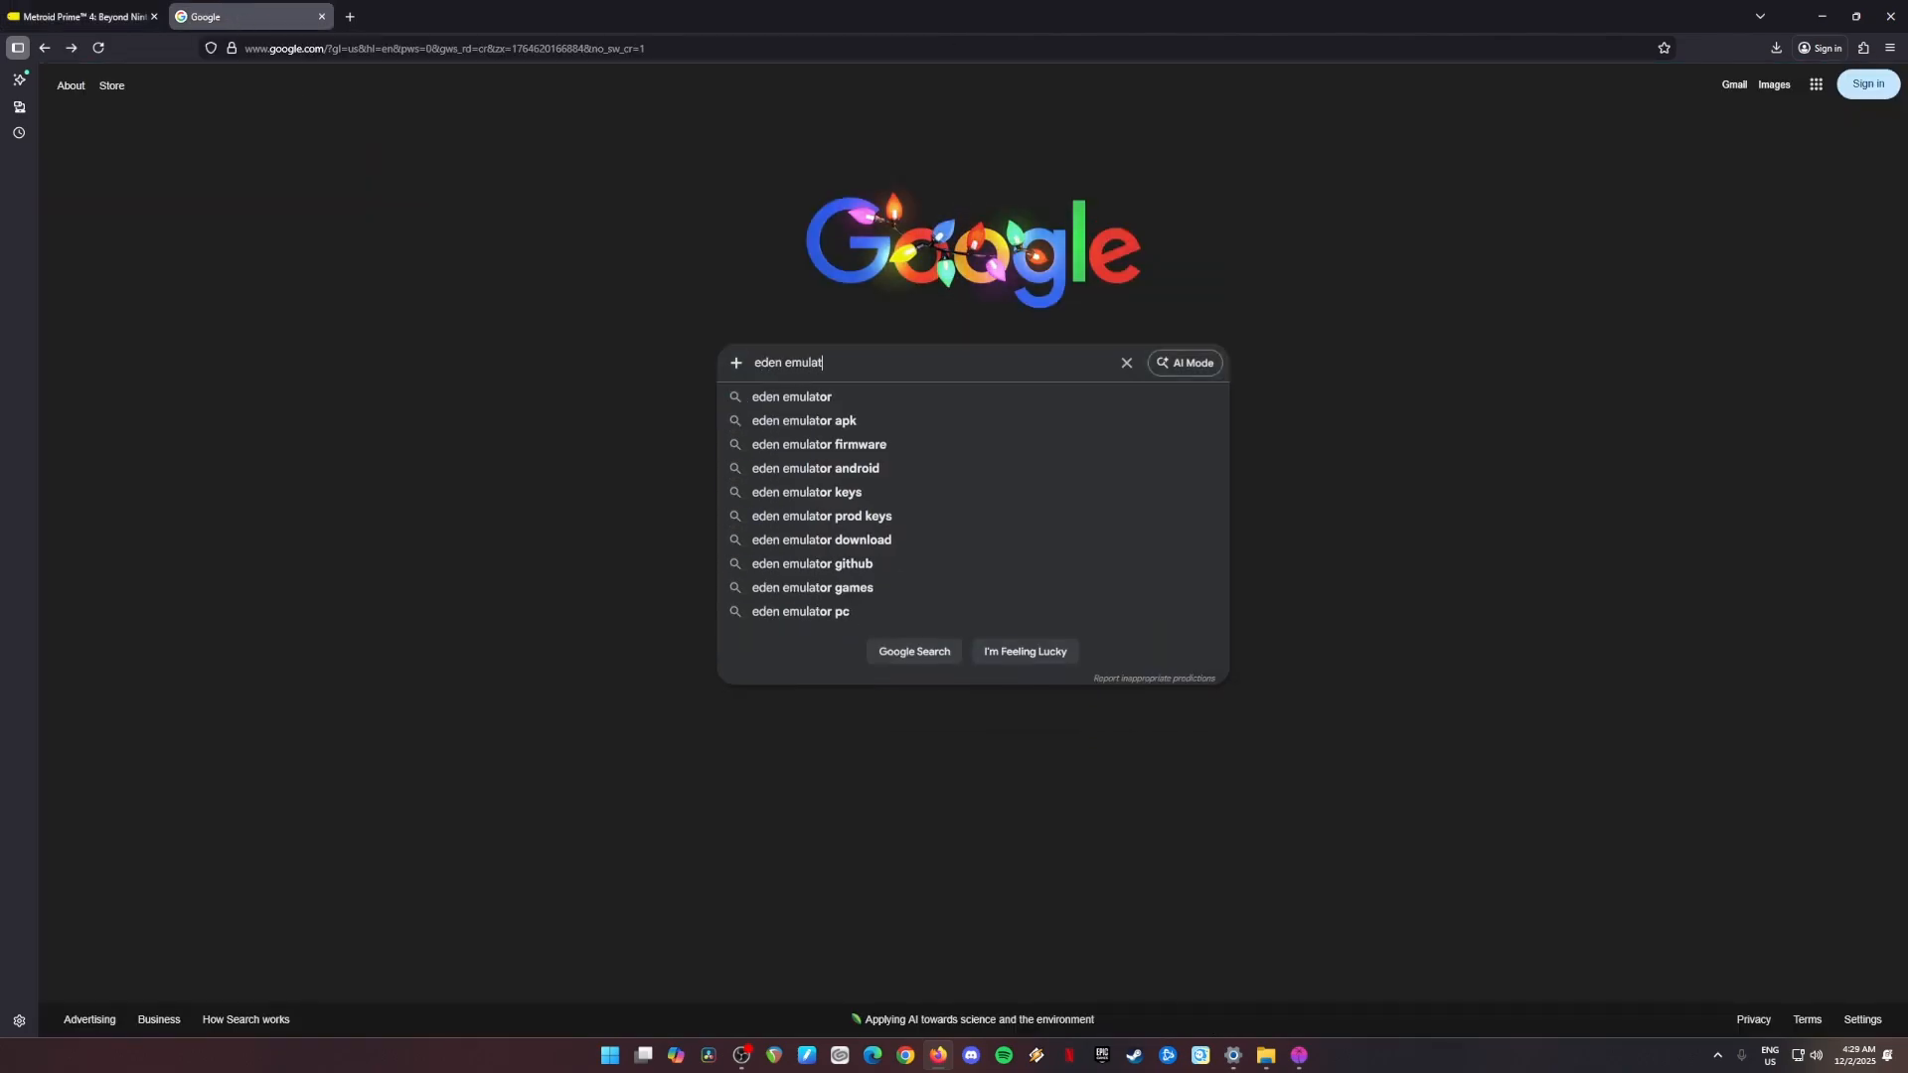
pyautogui.press('Return')
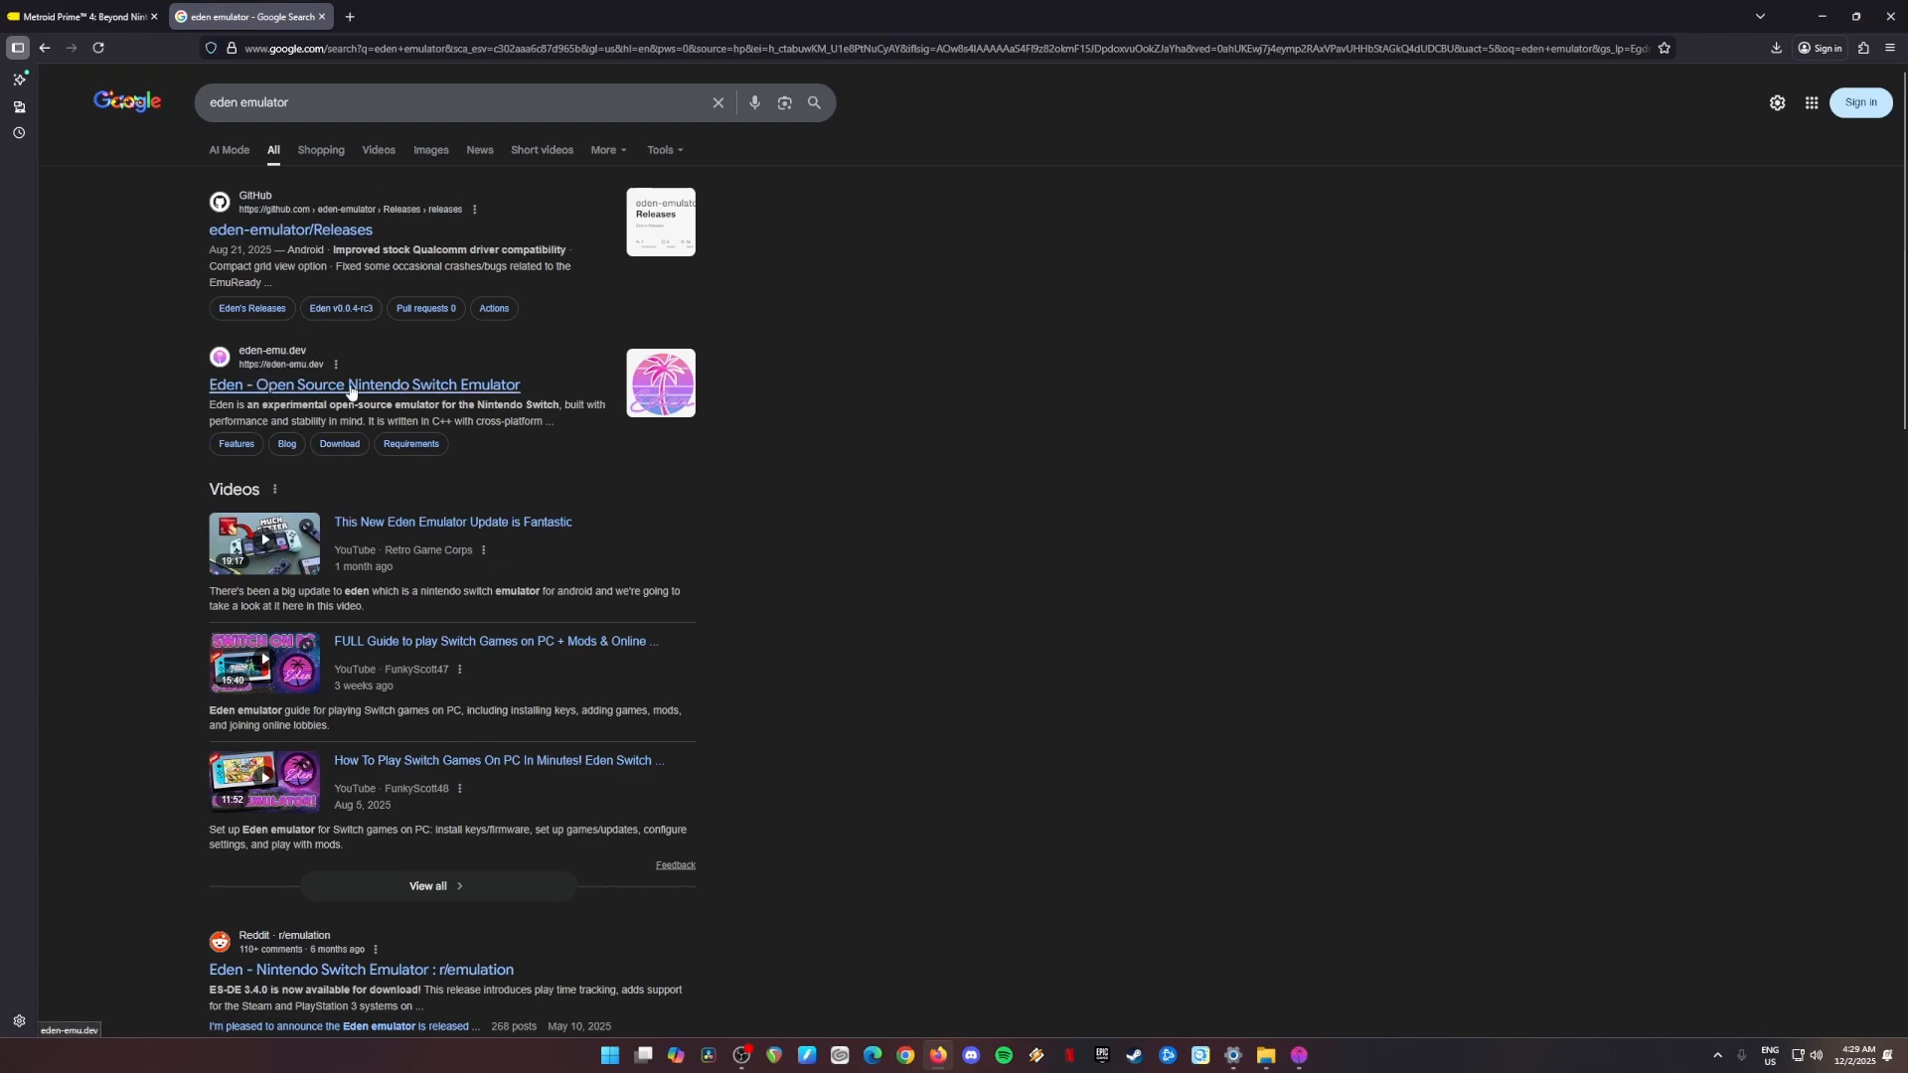
pyautogui.click(373, 387)
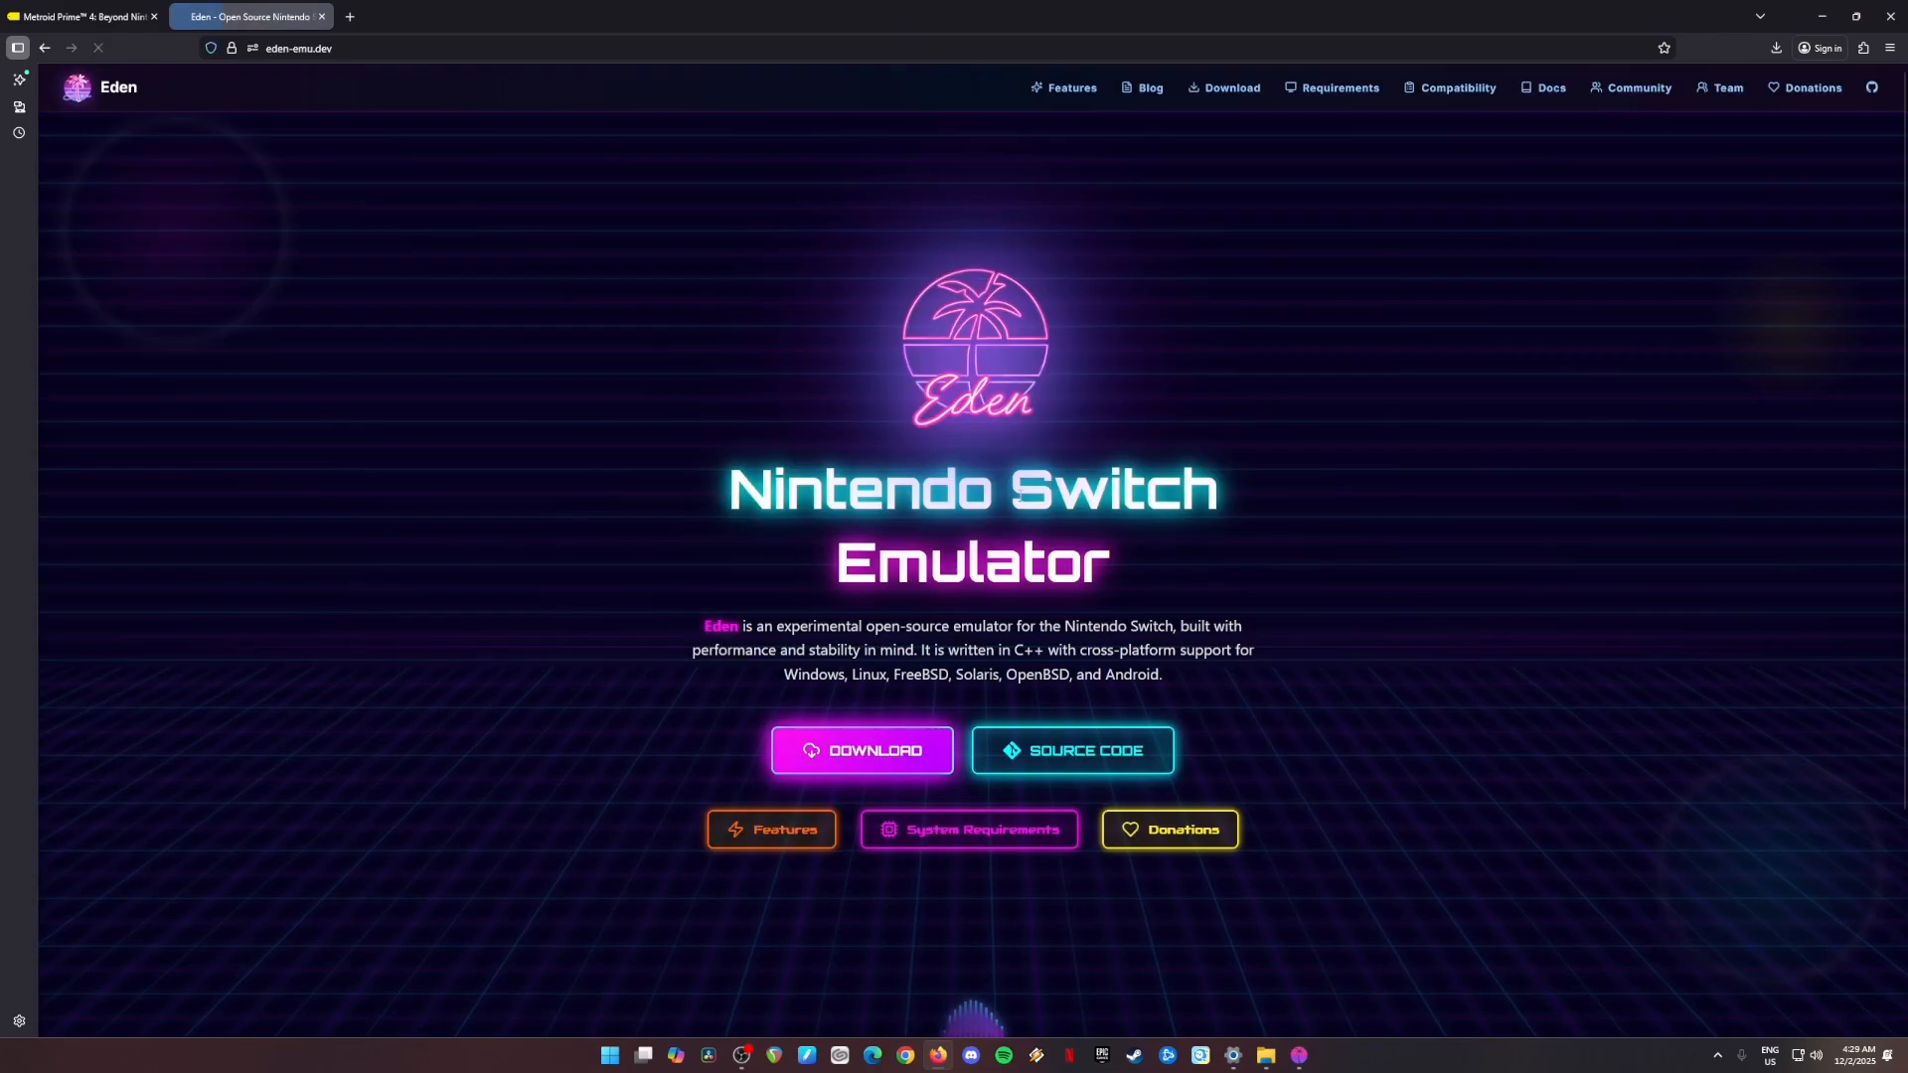
# Step: Open the Windows release page for Eden v0.0.4-rc3 and locate Eden-Windows-v0.0.4-rc3-amd64-msvc-standard.zip among its files
pyautogui.click(861, 767)
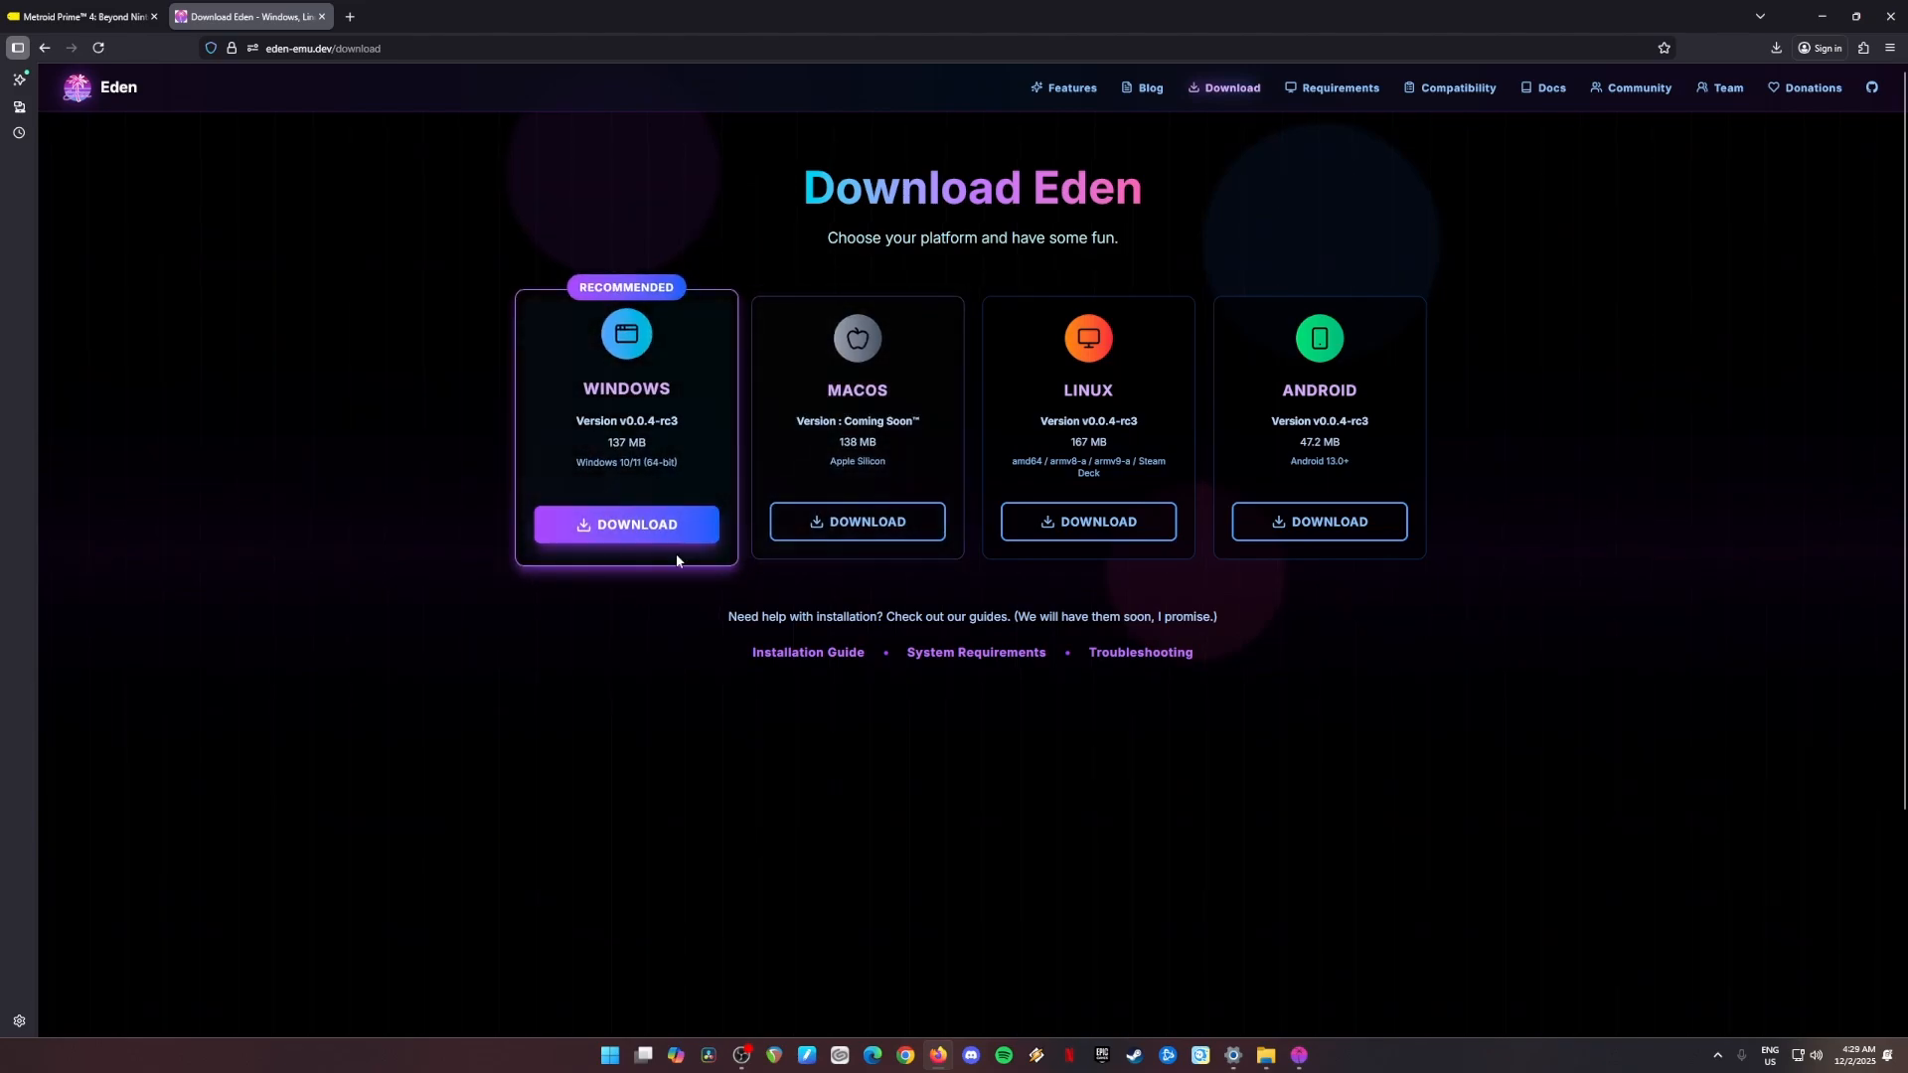
pyautogui.click(626, 527)
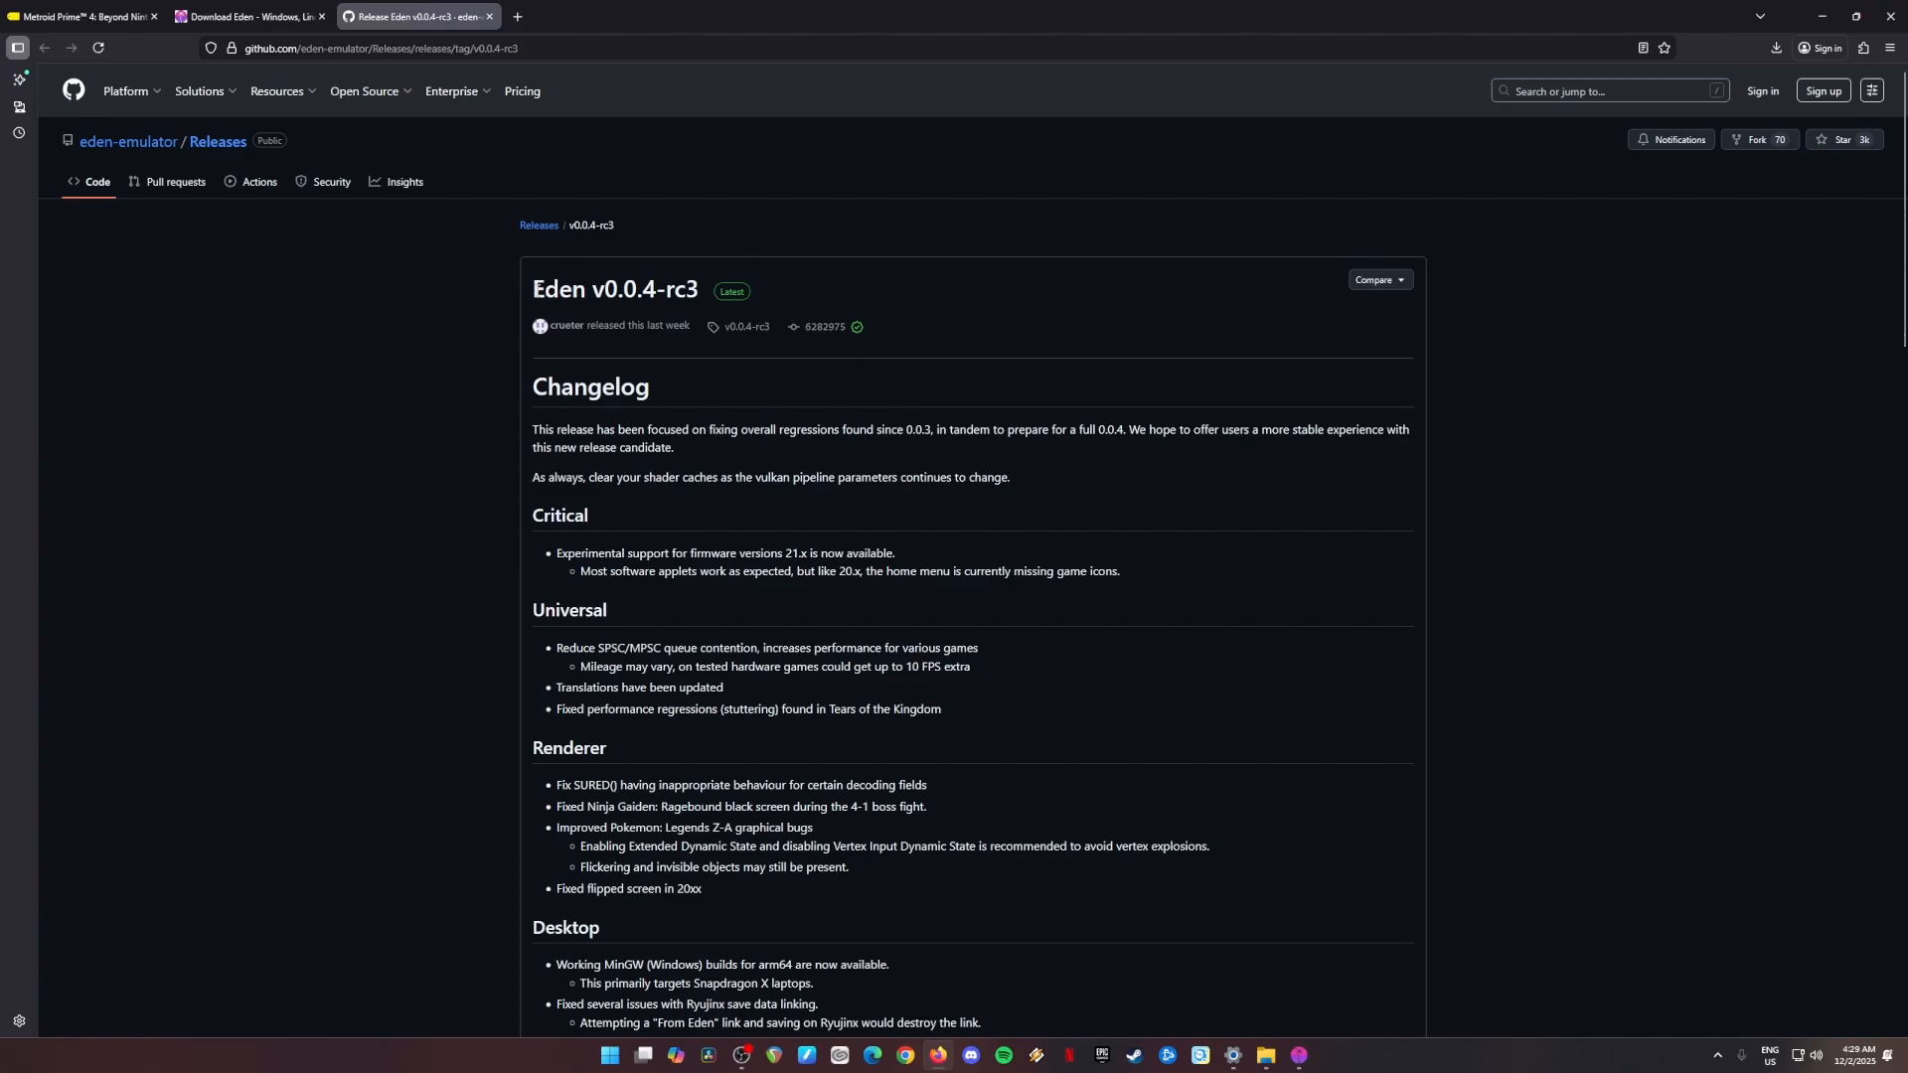
pyautogui.moveTo(533, 290); pyautogui.dragTo(699, 290)
pyautogui.scroll(-15, 1371, 375)
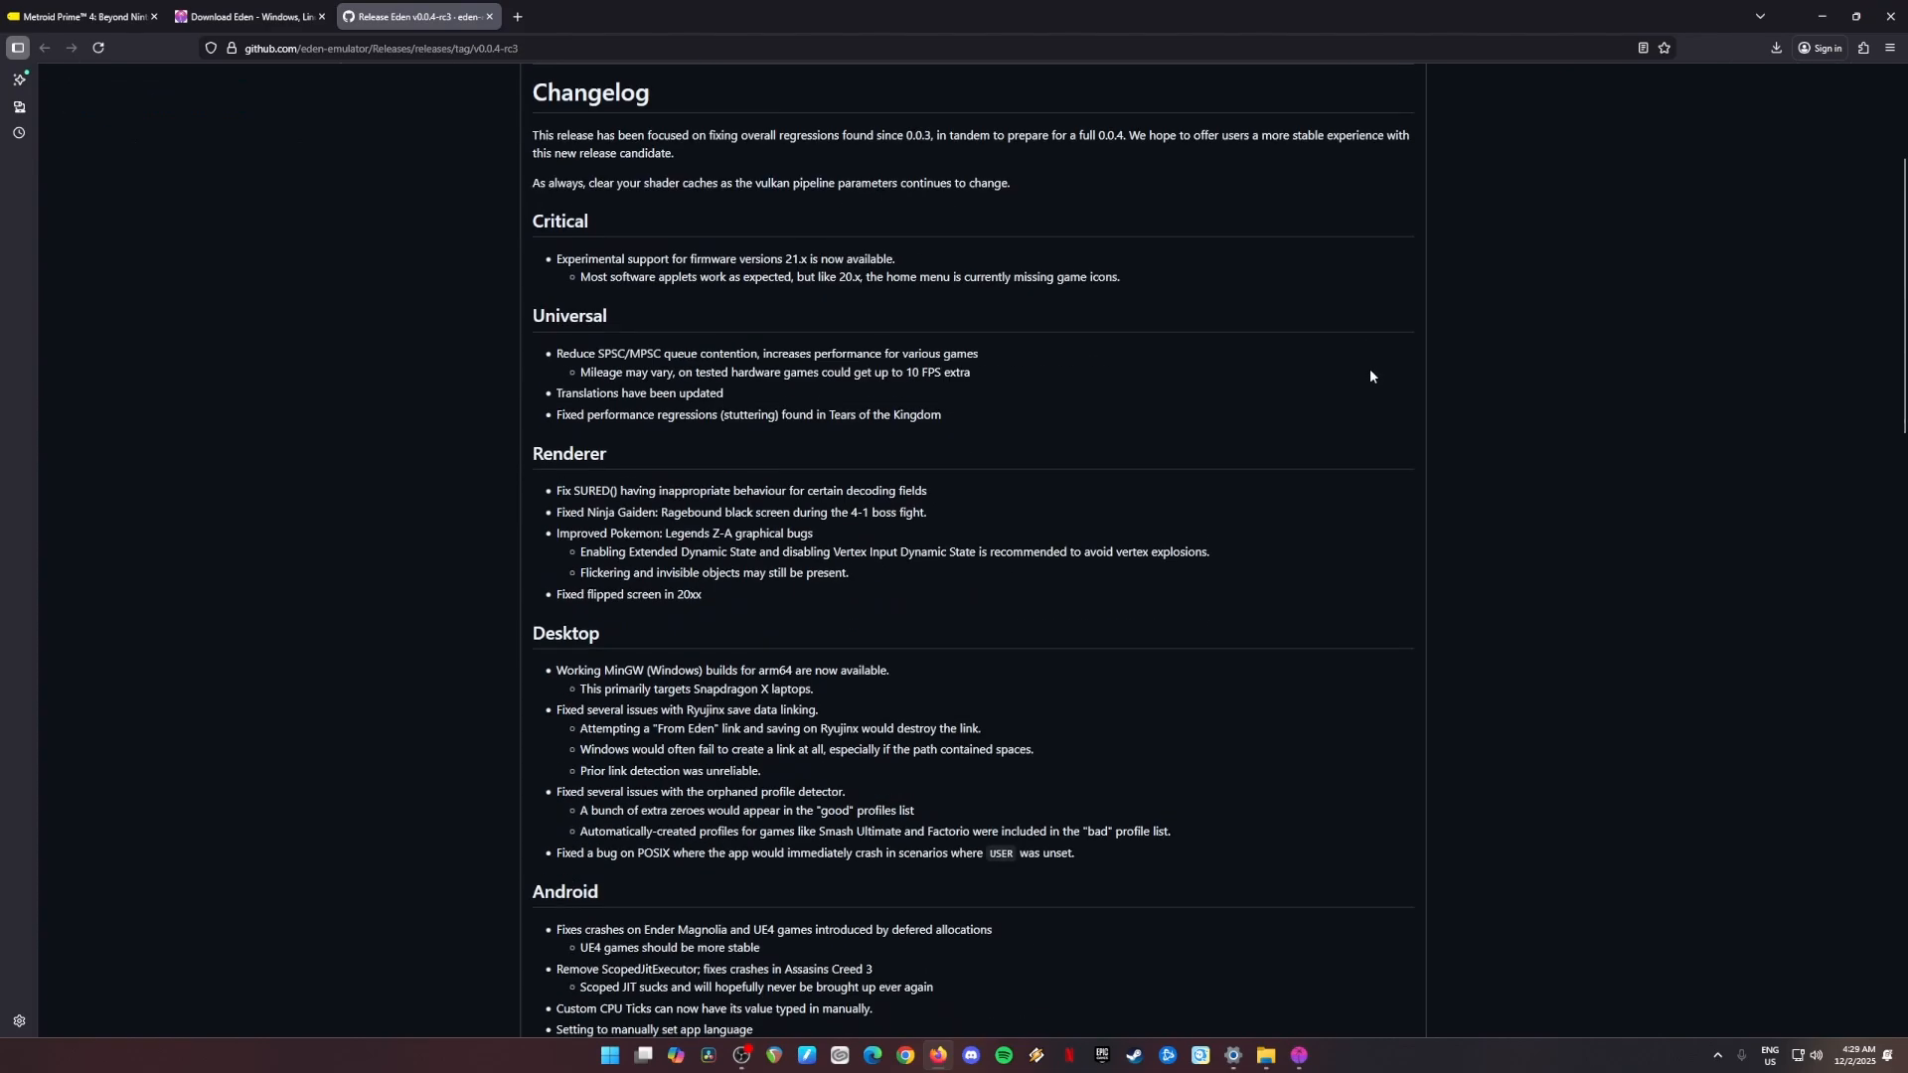
pyautogui.scroll(-20, 1336, 536)
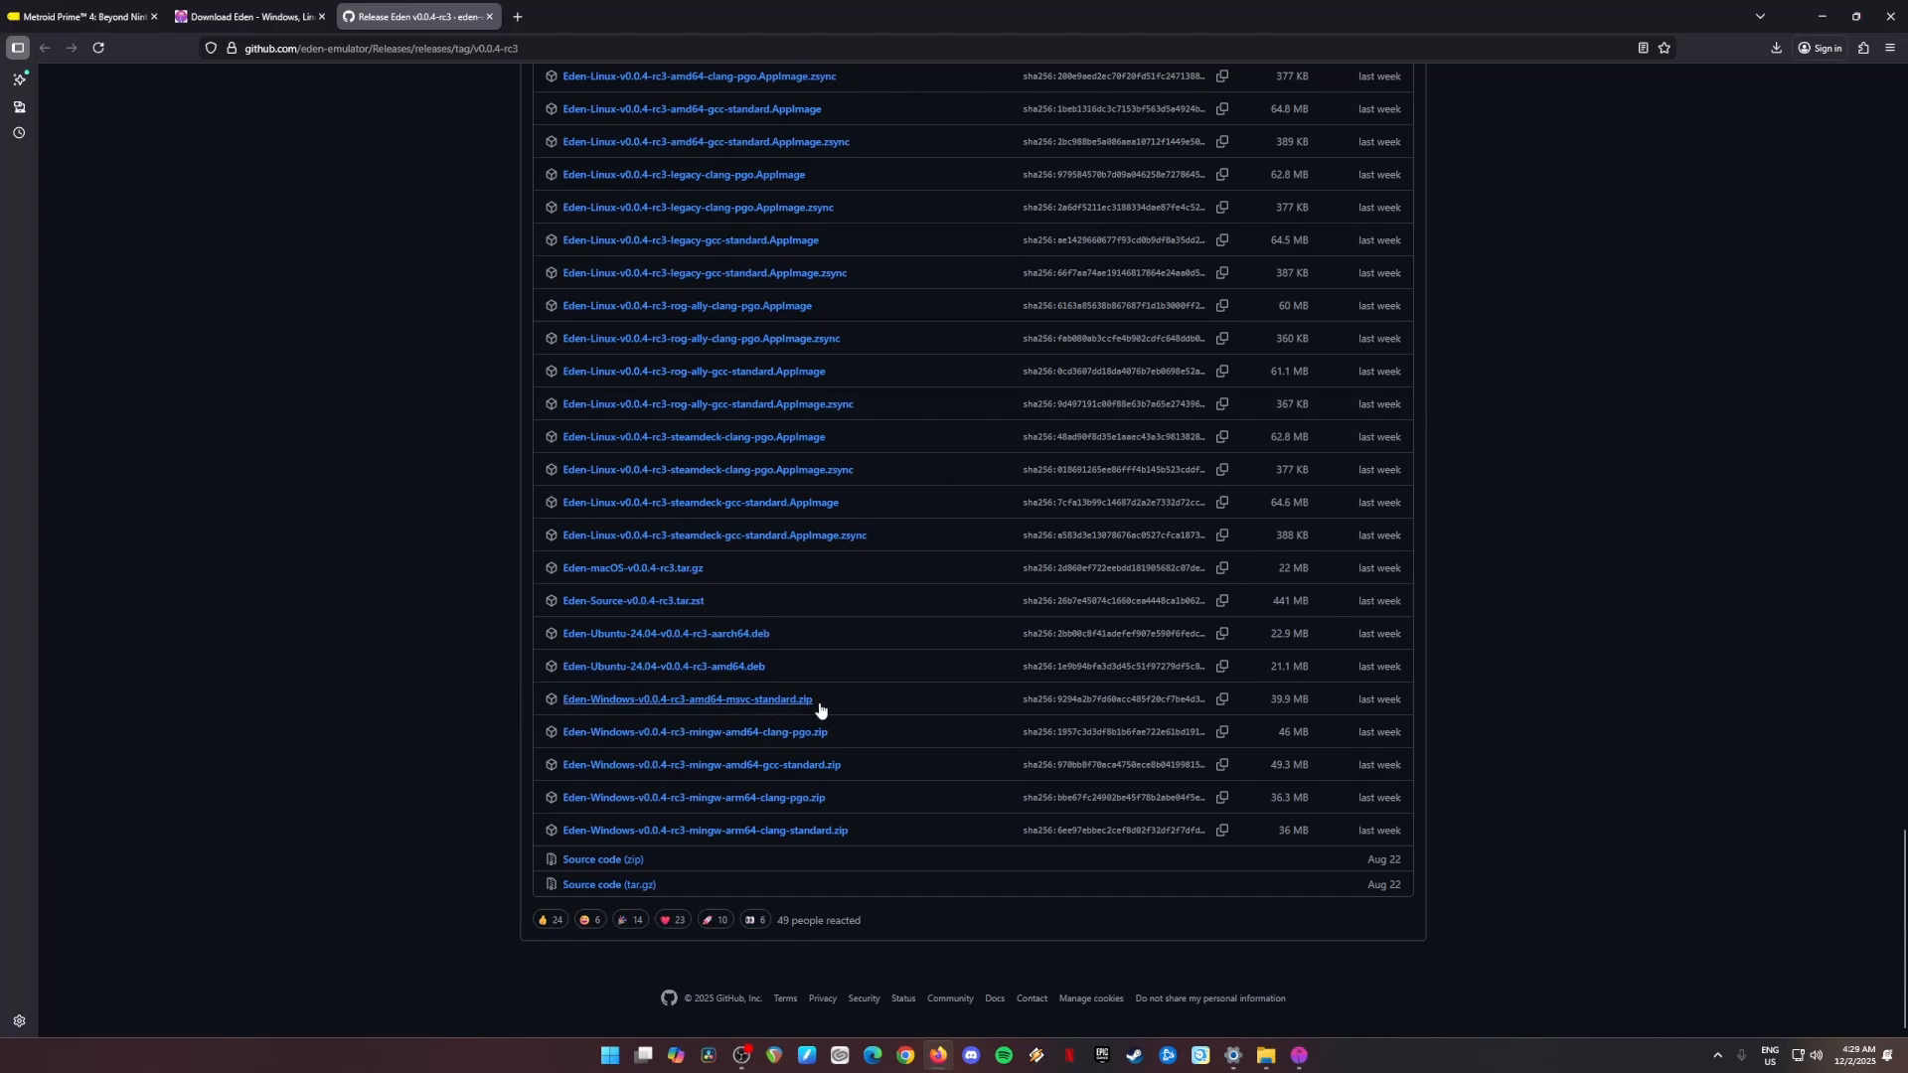
pyautogui.moveTo(810, 701); pyautogui.dragTo(550, 706)
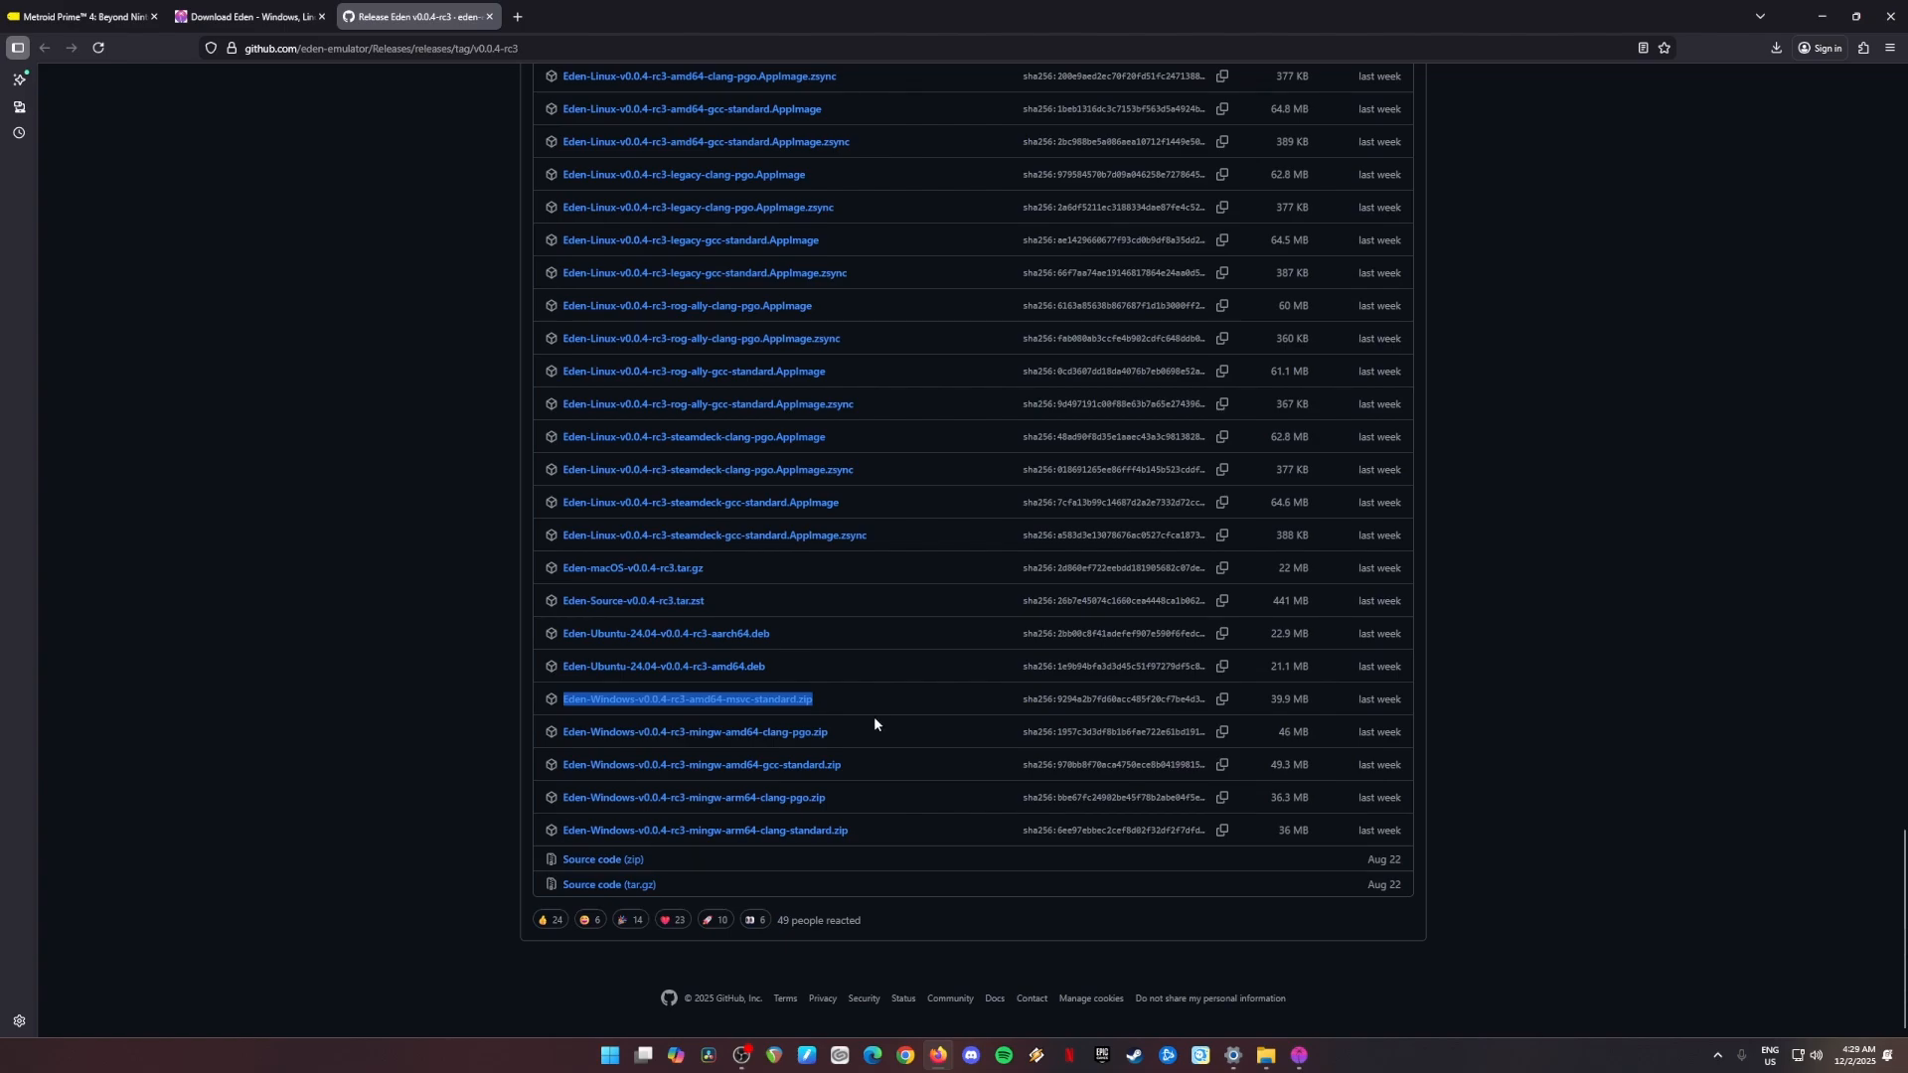
# Step: Show the downloaded Eden Windows zip in its containing folder and minimize the browser
pyautogui.click(1775, 58)
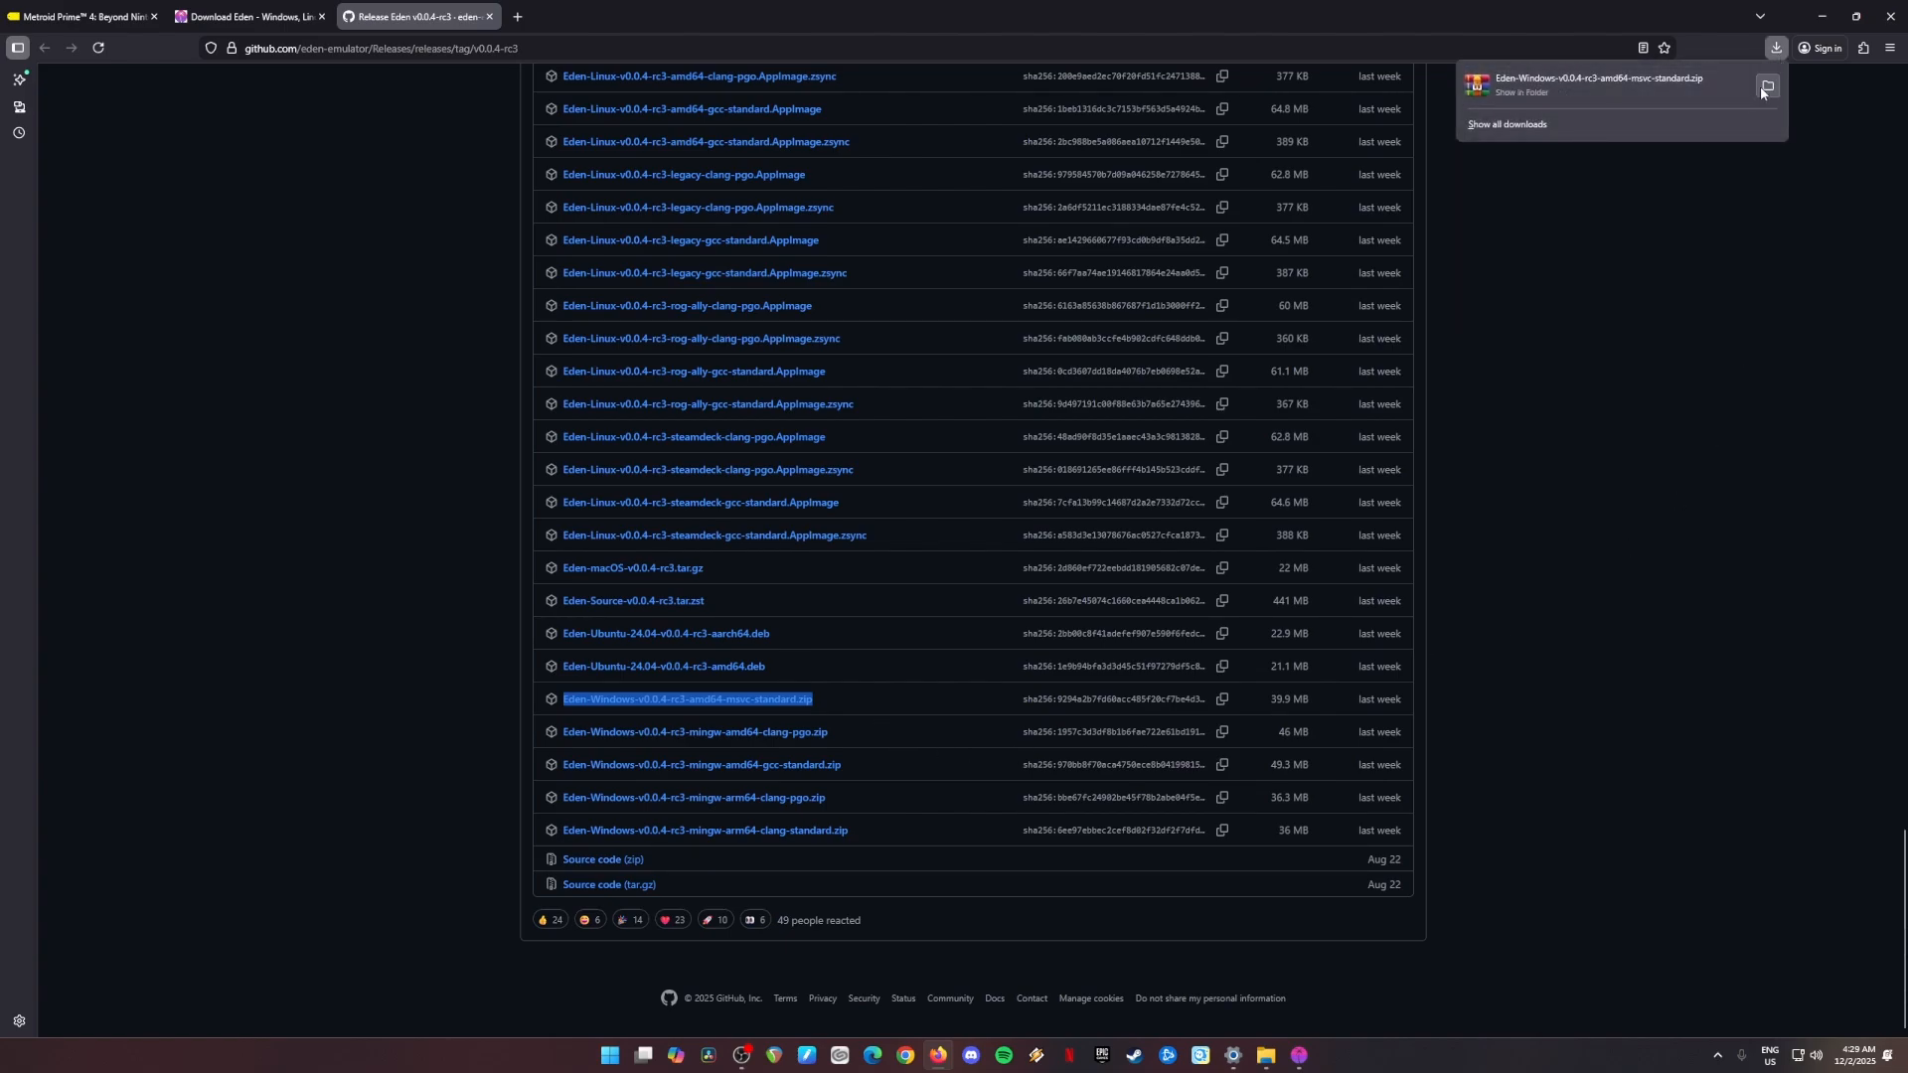
pyautogui.click(1761, 87)
pyautogui.click(1821, 20)
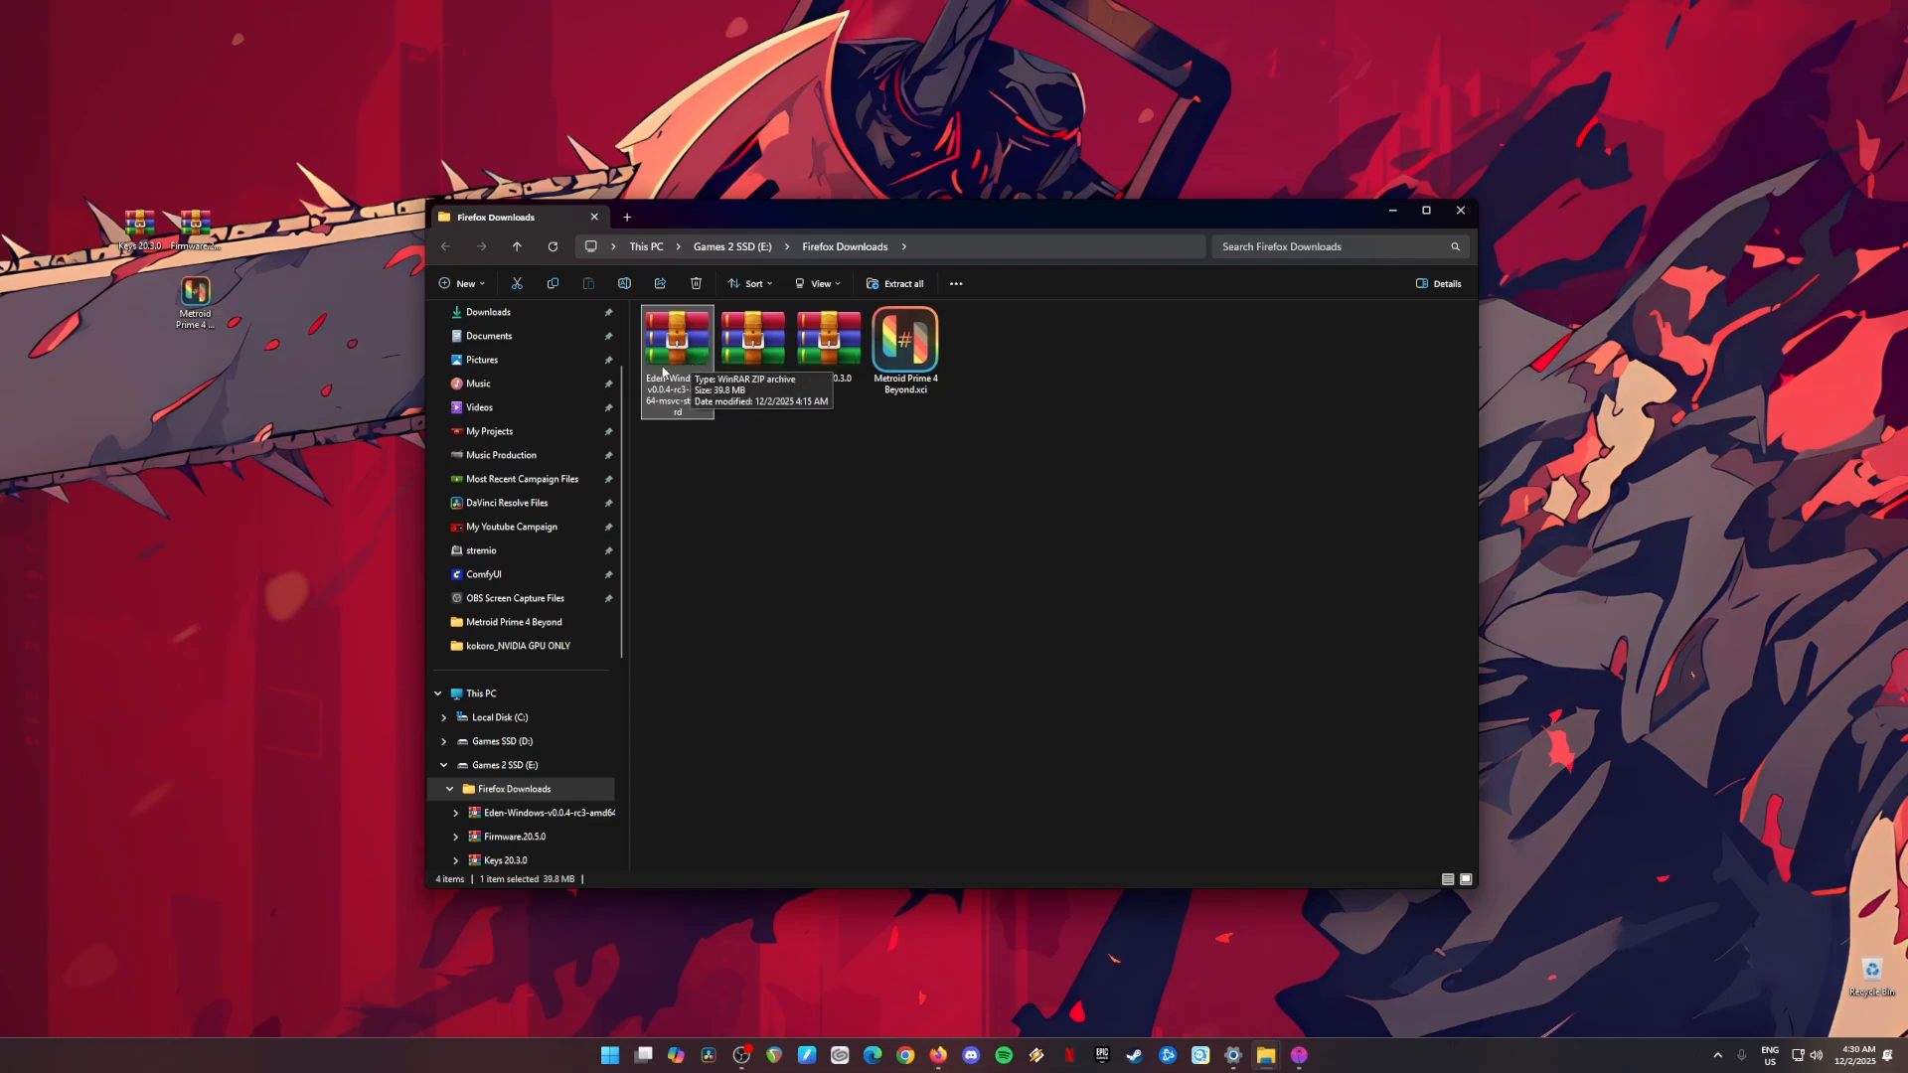
# Step: Create a new folder named Eden Emulator in Firefox Downloads
pyautogui.click(462, 283)
pyautogui.click(487, 316)
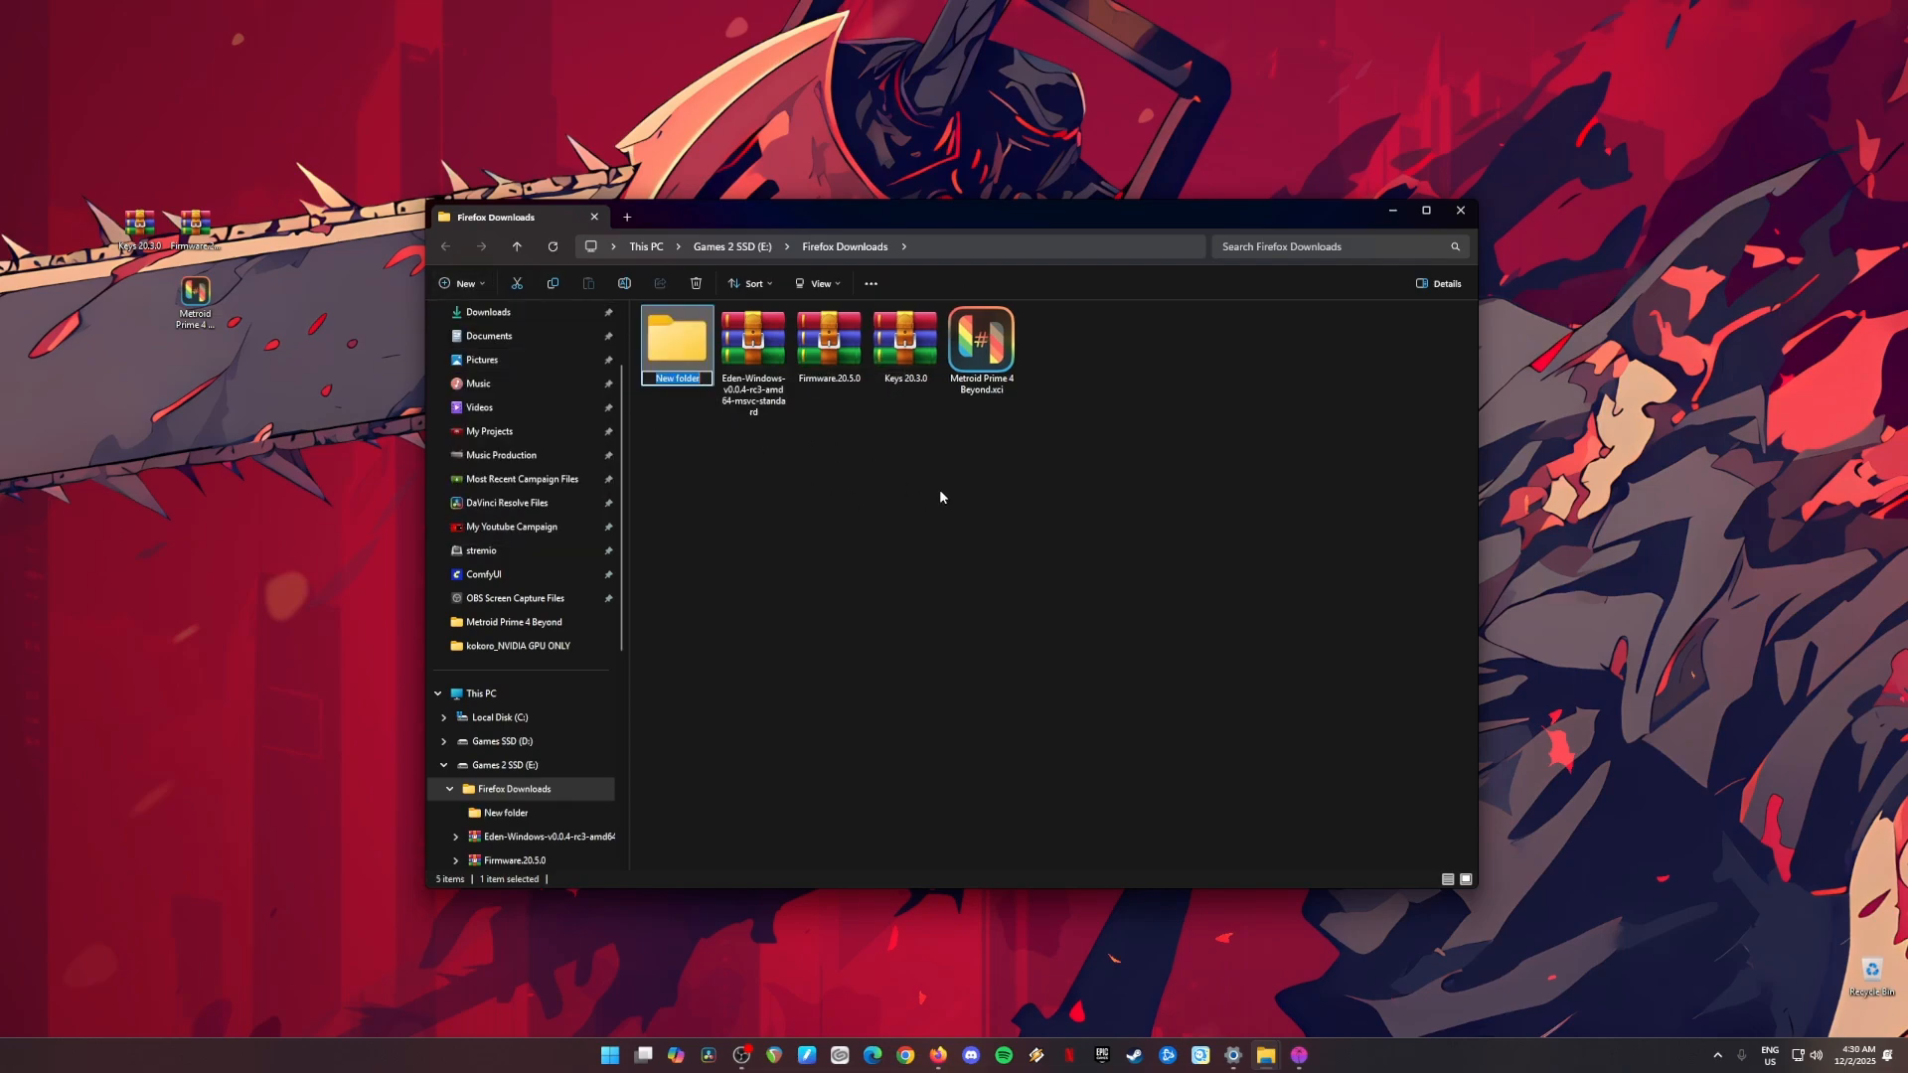
pyautogui.write('Eden emu')
pyautogui.press('BackSpace')
pyautogui.press('BackSpace')
pyautogui.press('BackSpace')
pyautogui.write('Emulator')
pyautogui.press('Return')
# Step: Extract all contents of the Eden-Windows-v0.0.4-rc3-amd64-msvc-standard archive into the Eden Emulator folder
pyautogui.doubleClick(754, 347)
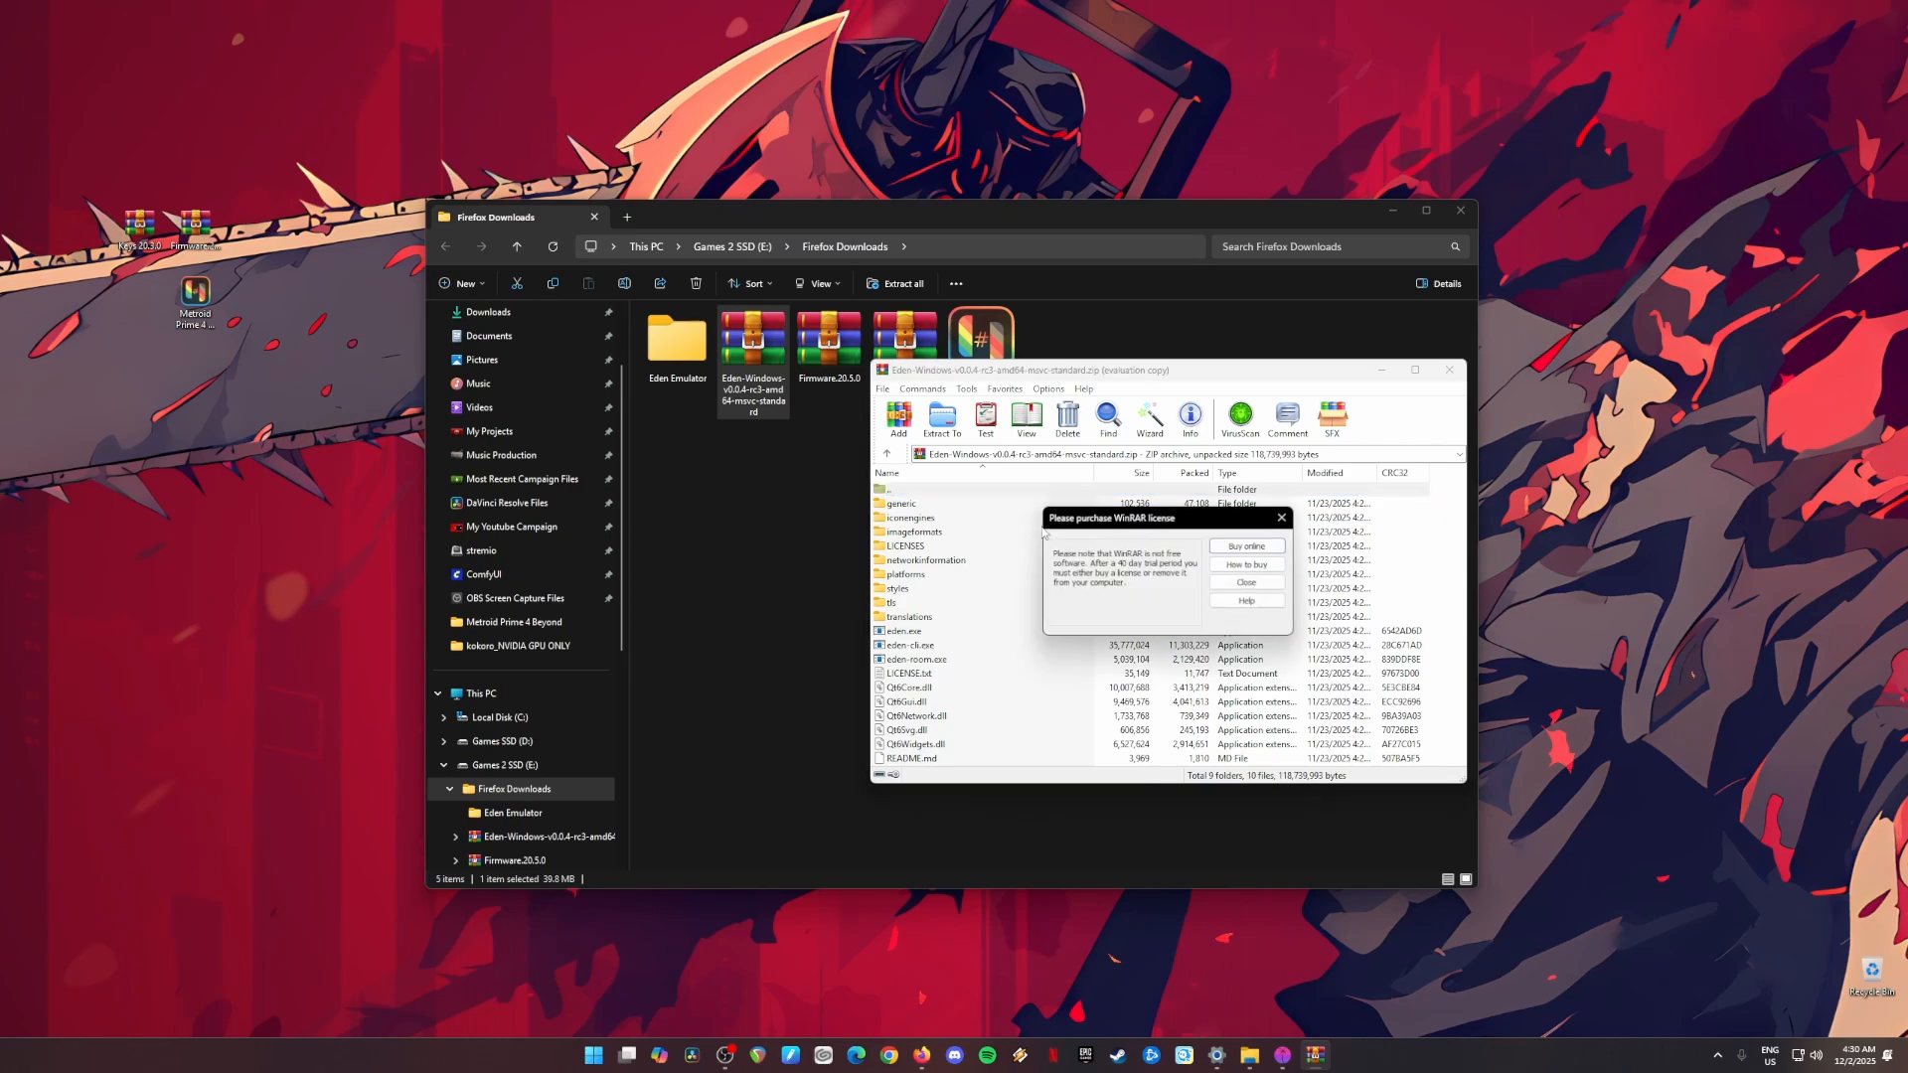
pyautogui.click(1282, 518)
pyautogui.click(922, 508)
pyautogui.hotkey('ctrl', 'a')
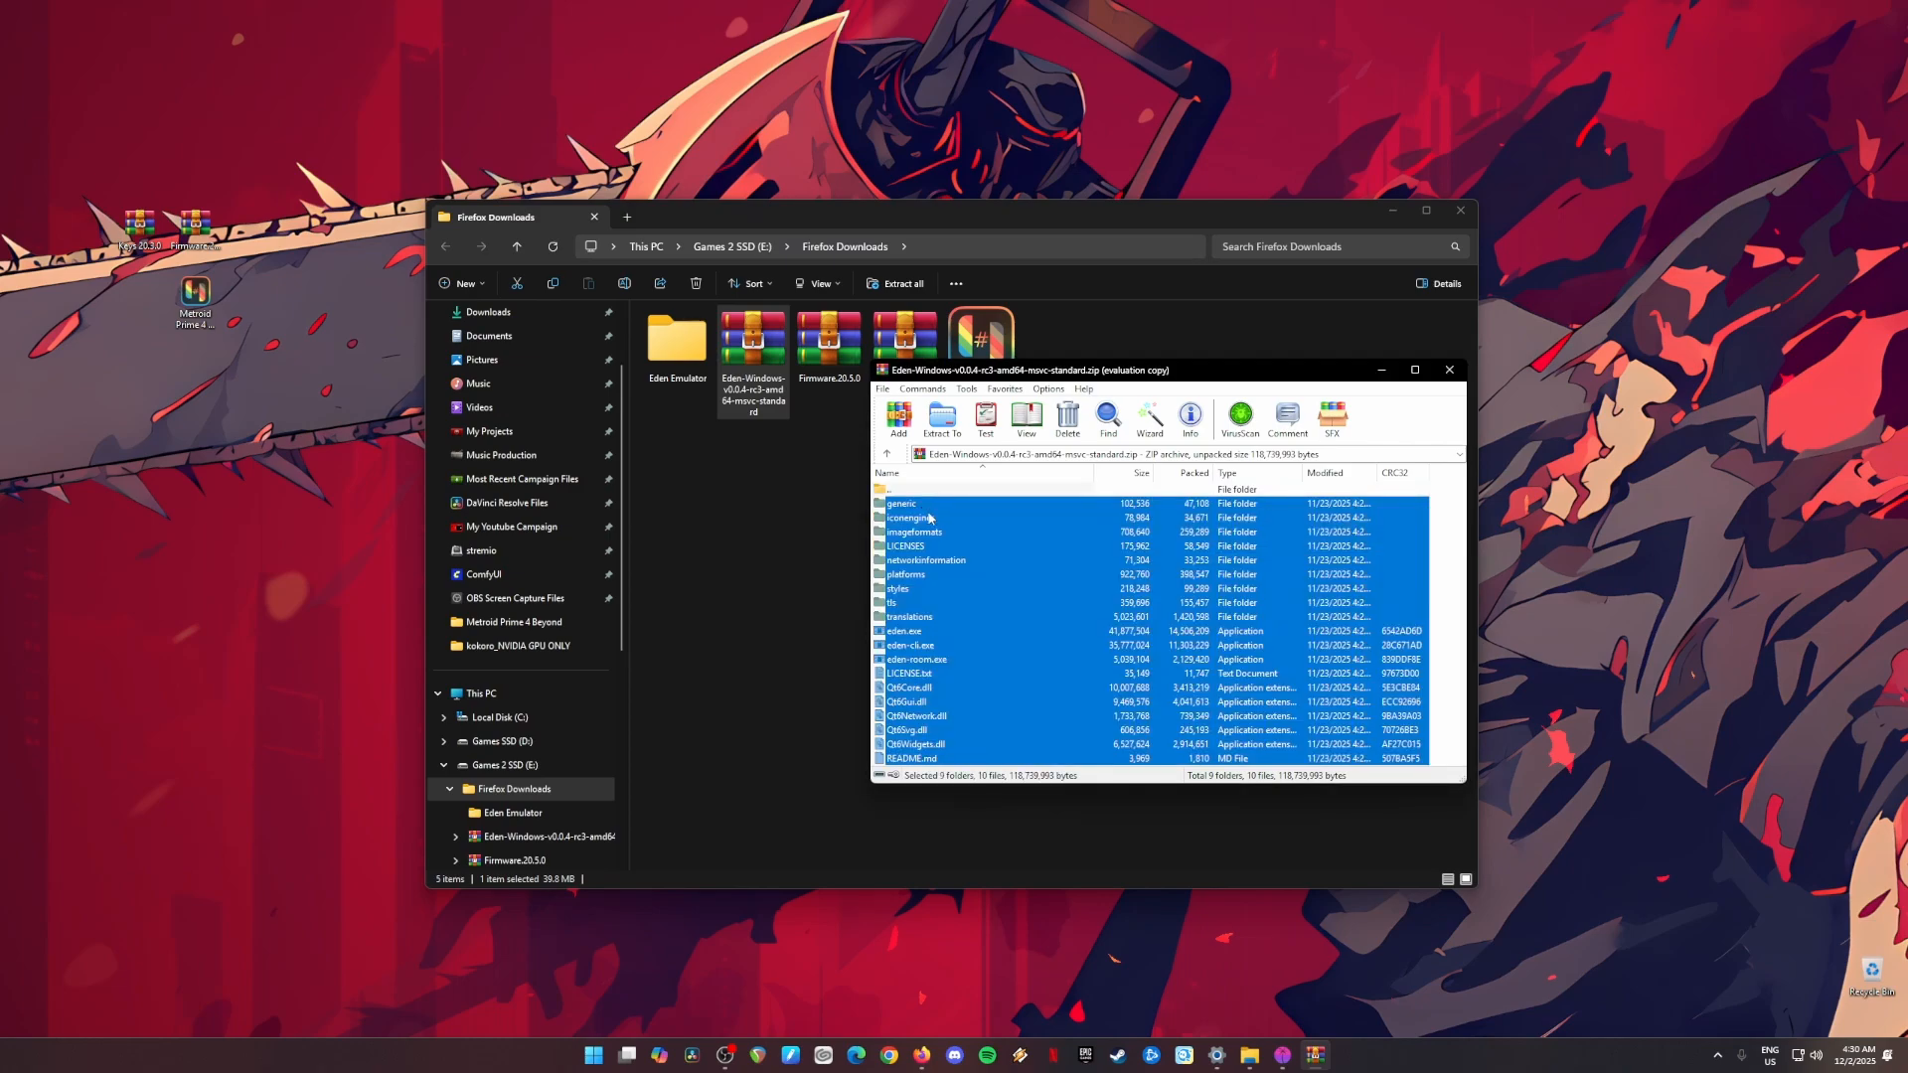
pyautogui.moveTo(950, 535); pyautogui.dragTo(671, 342)
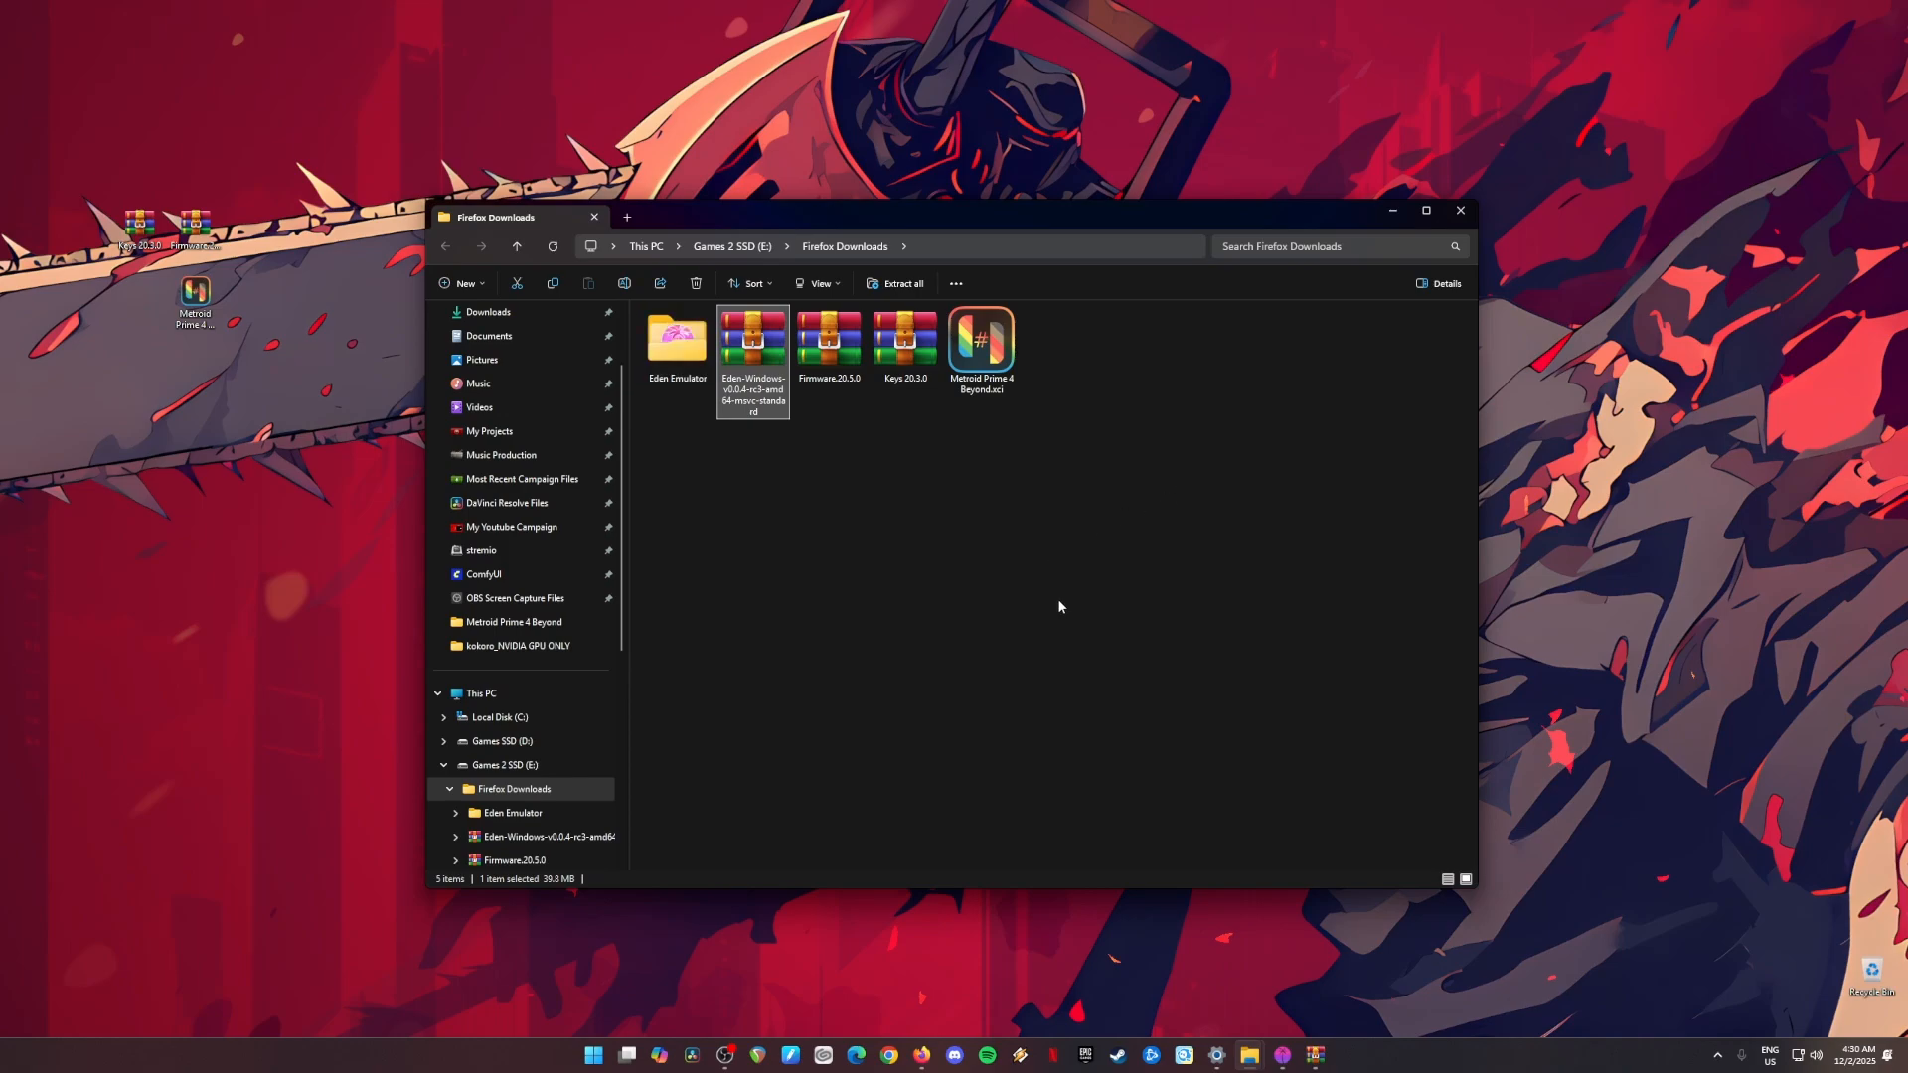
# Step: Open the Eden Emulator folder, select the eden application and close WinRAR
pyautogui.doubleClick(675, 339)
pyautogui.click(747, 519)
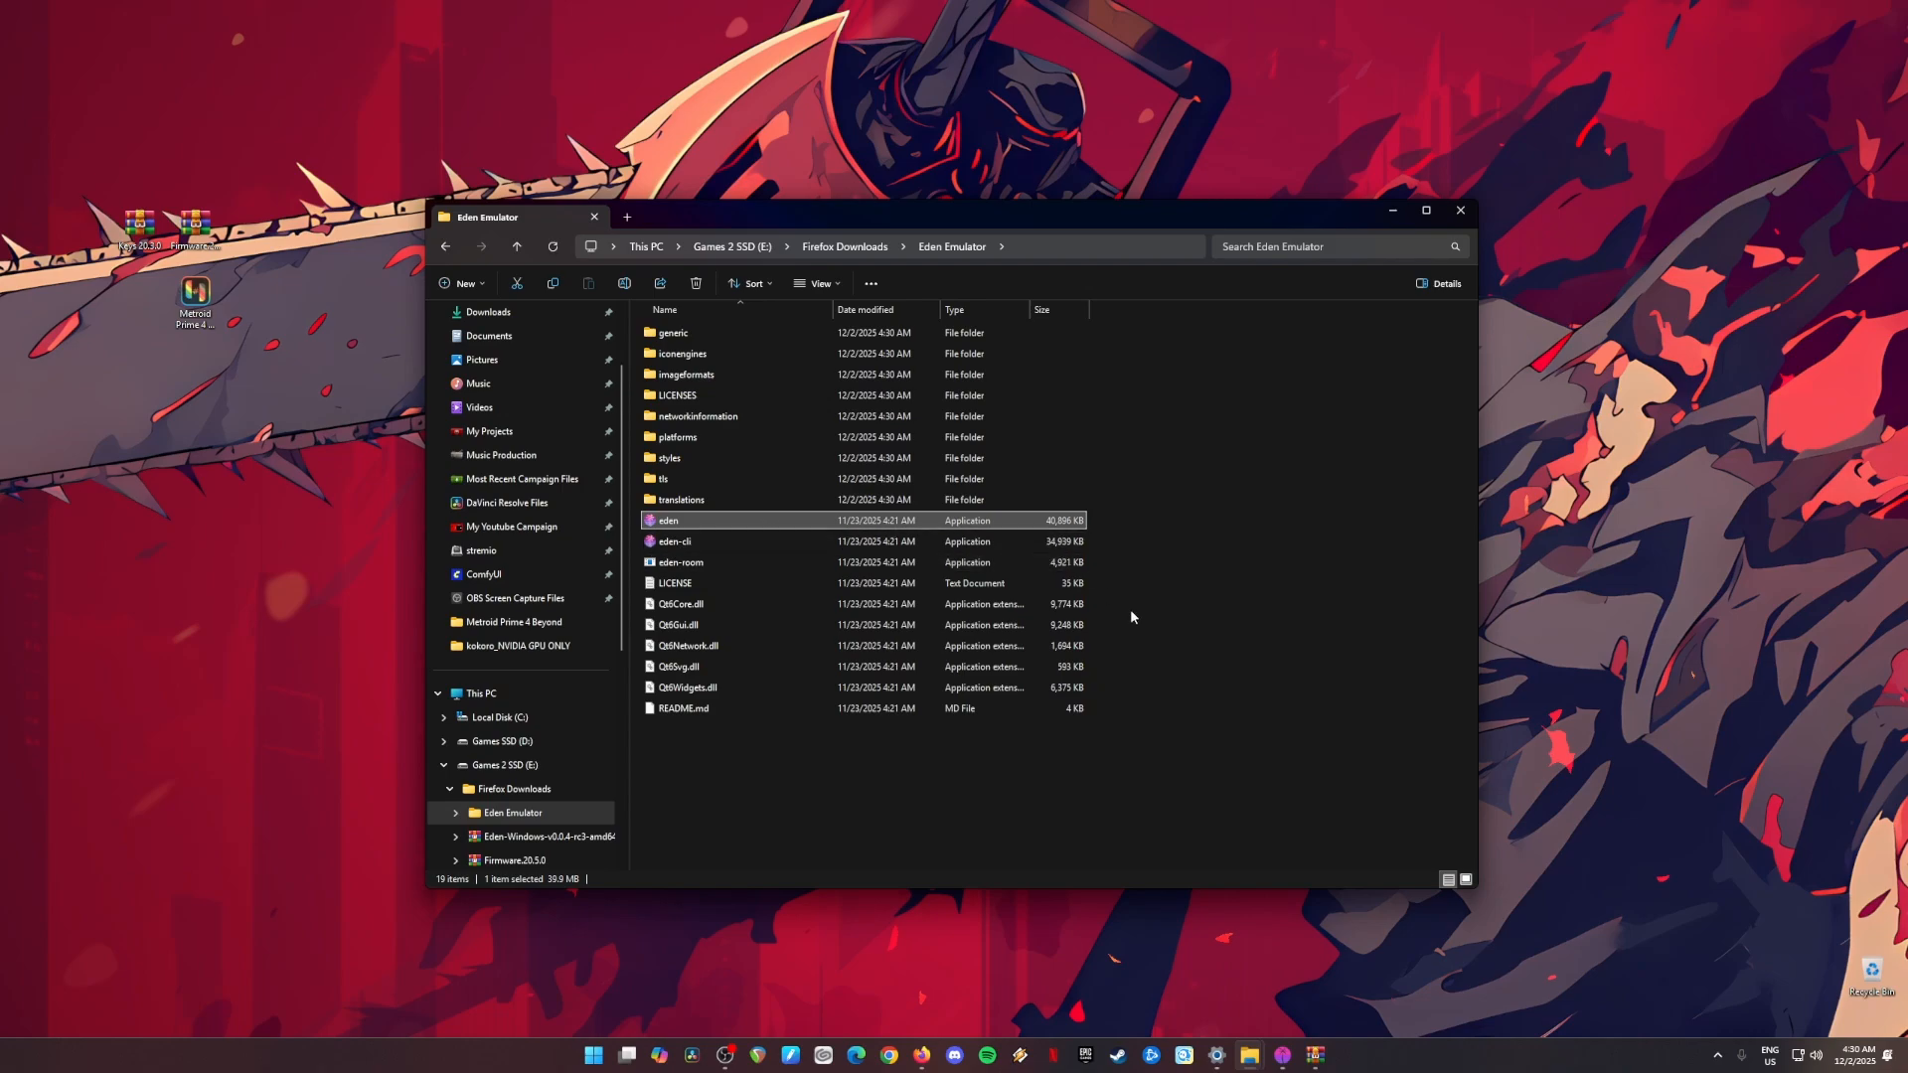
pyautogui.rightClick(1314, 1053)
pyautogui.click(1316, 1020)
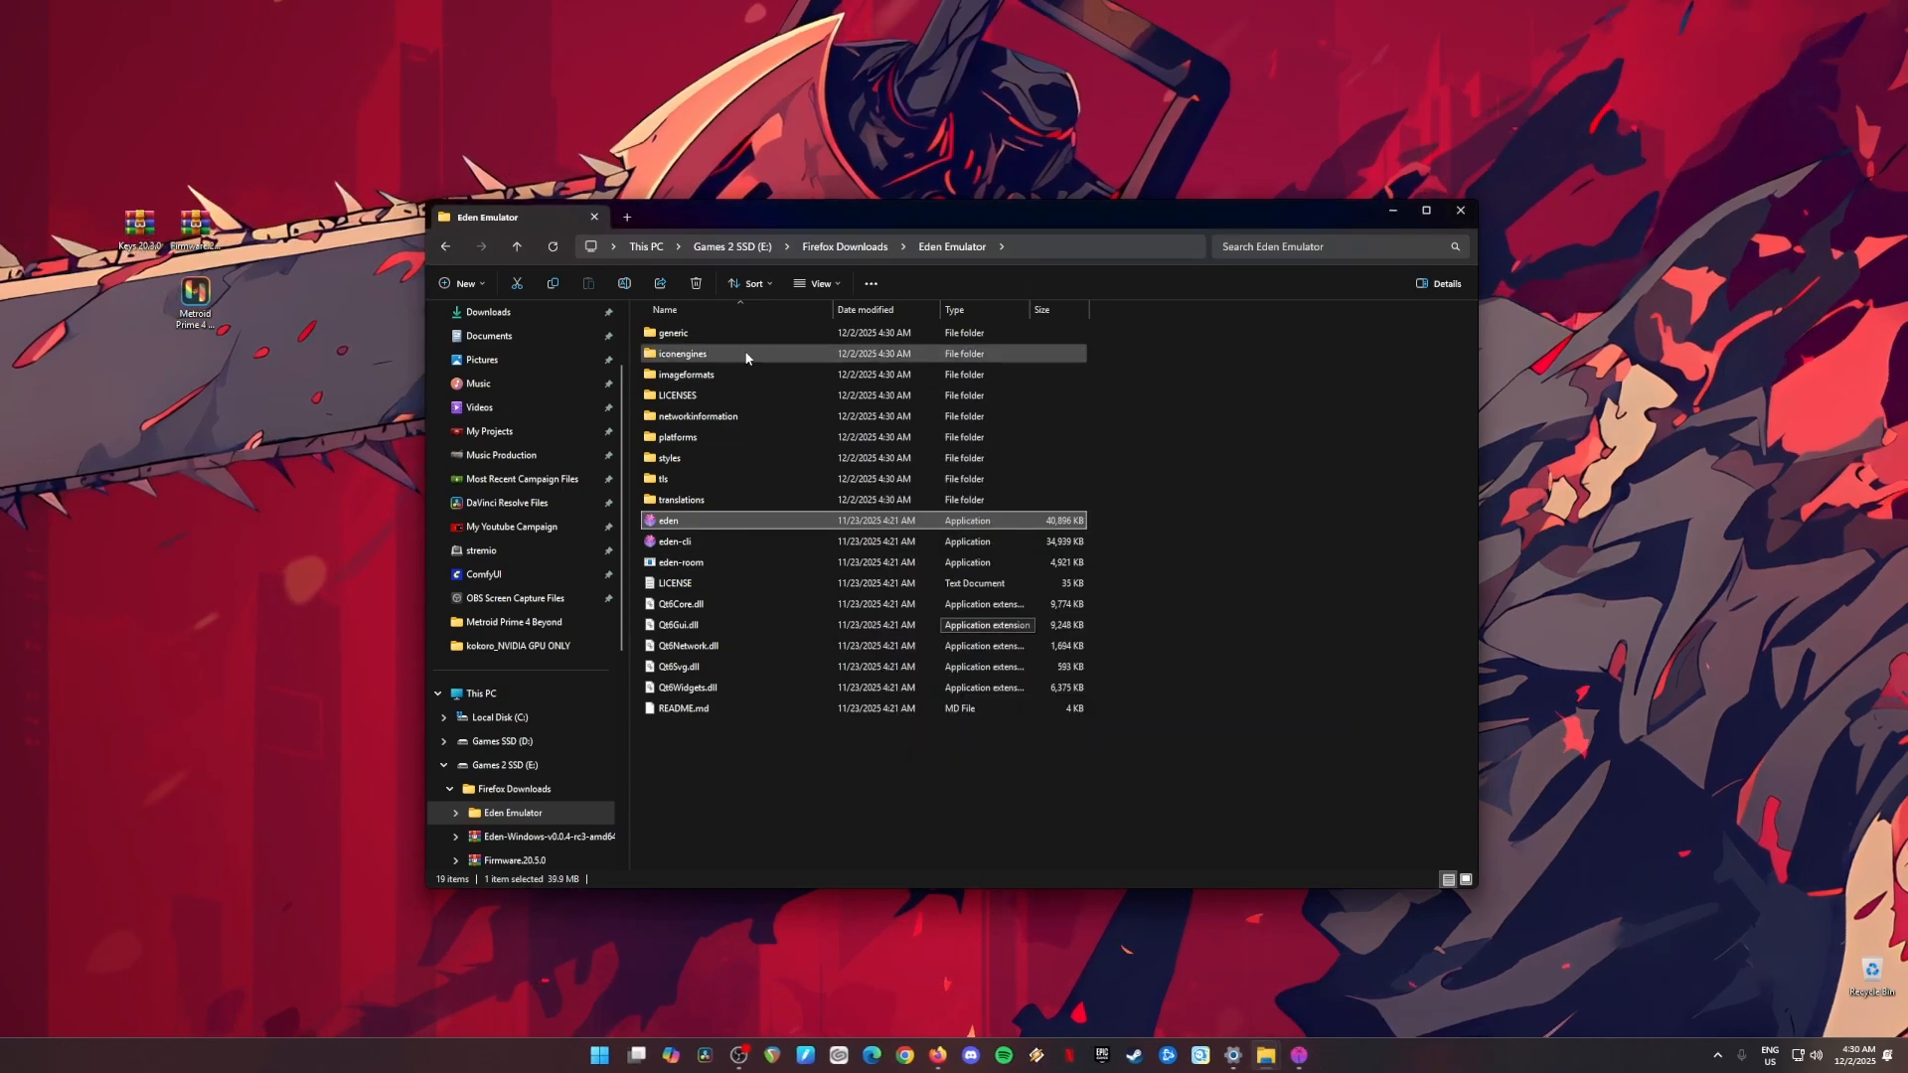
# Step: Return to Firefox Downloads, delete the Eden Emulator folder and minimize the file window
pyautogui.click(446, 248)
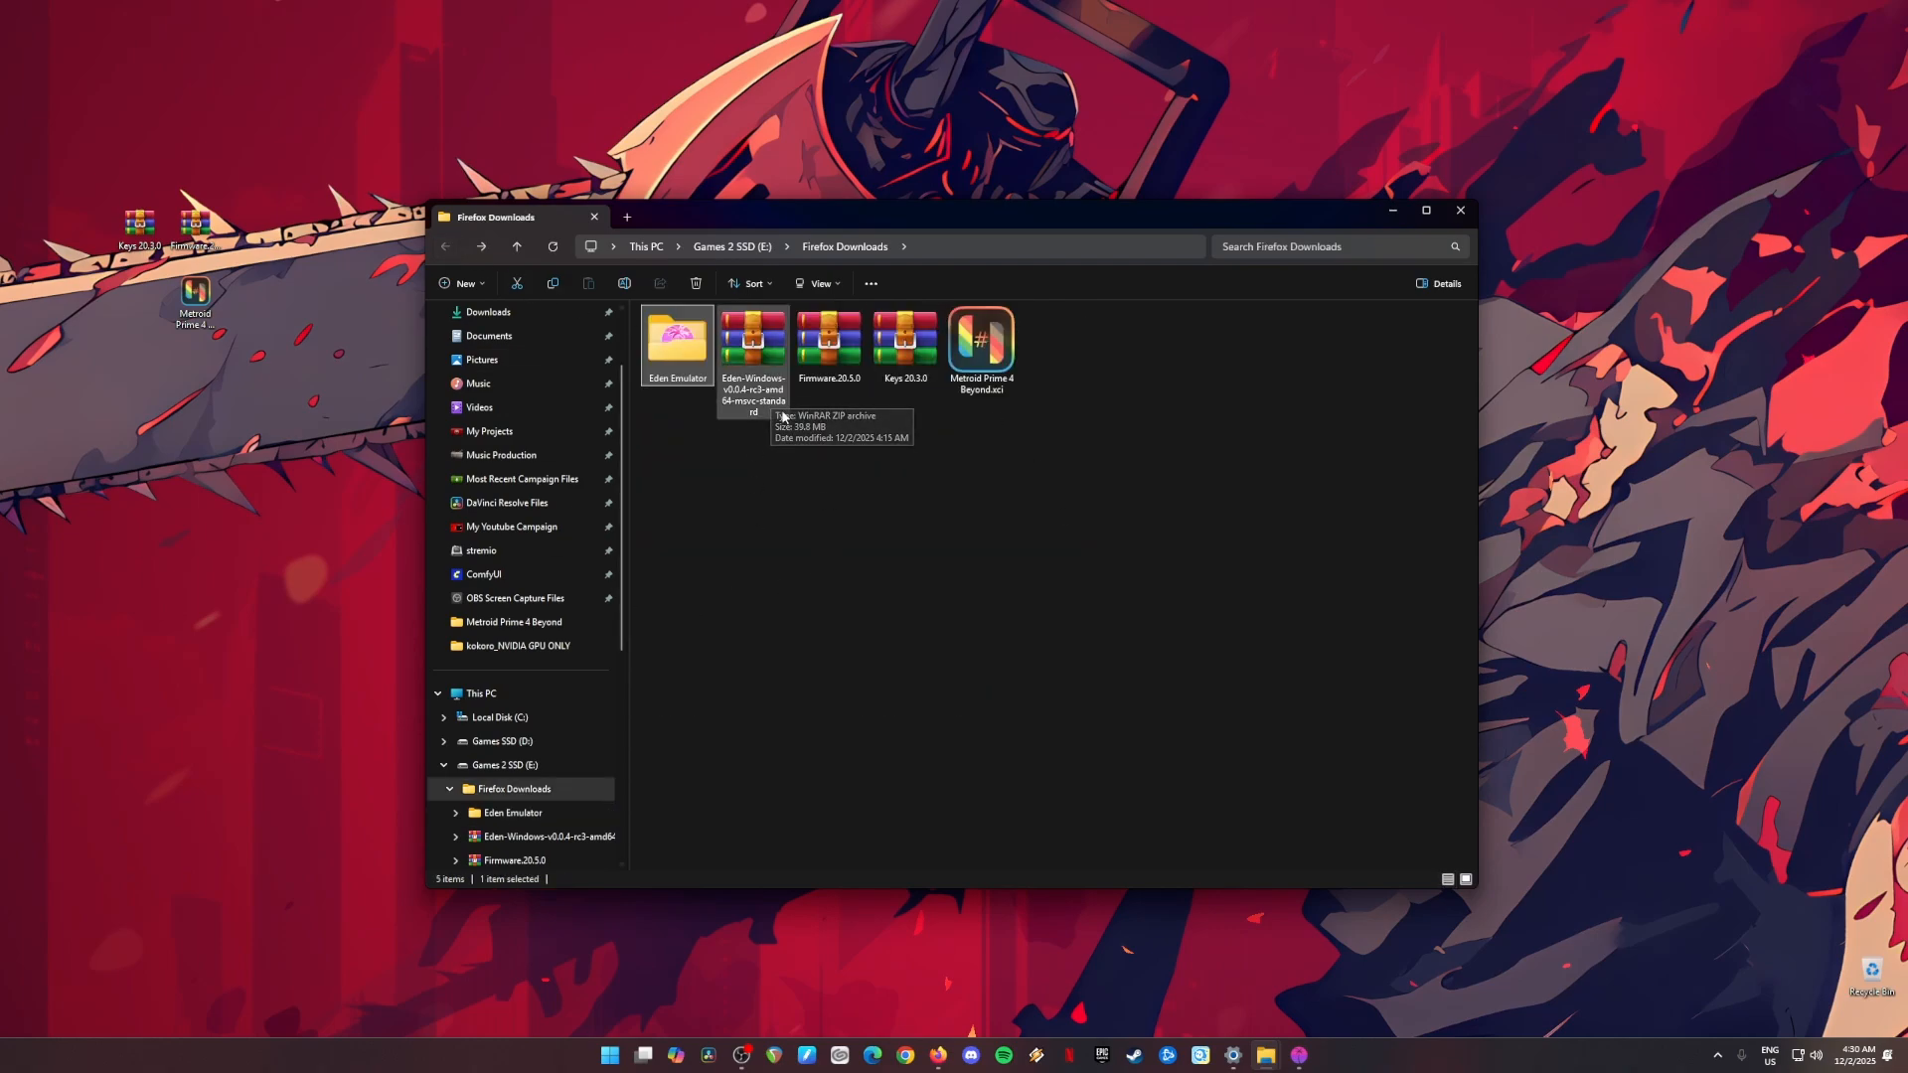
pyautogui.click(699, 291)
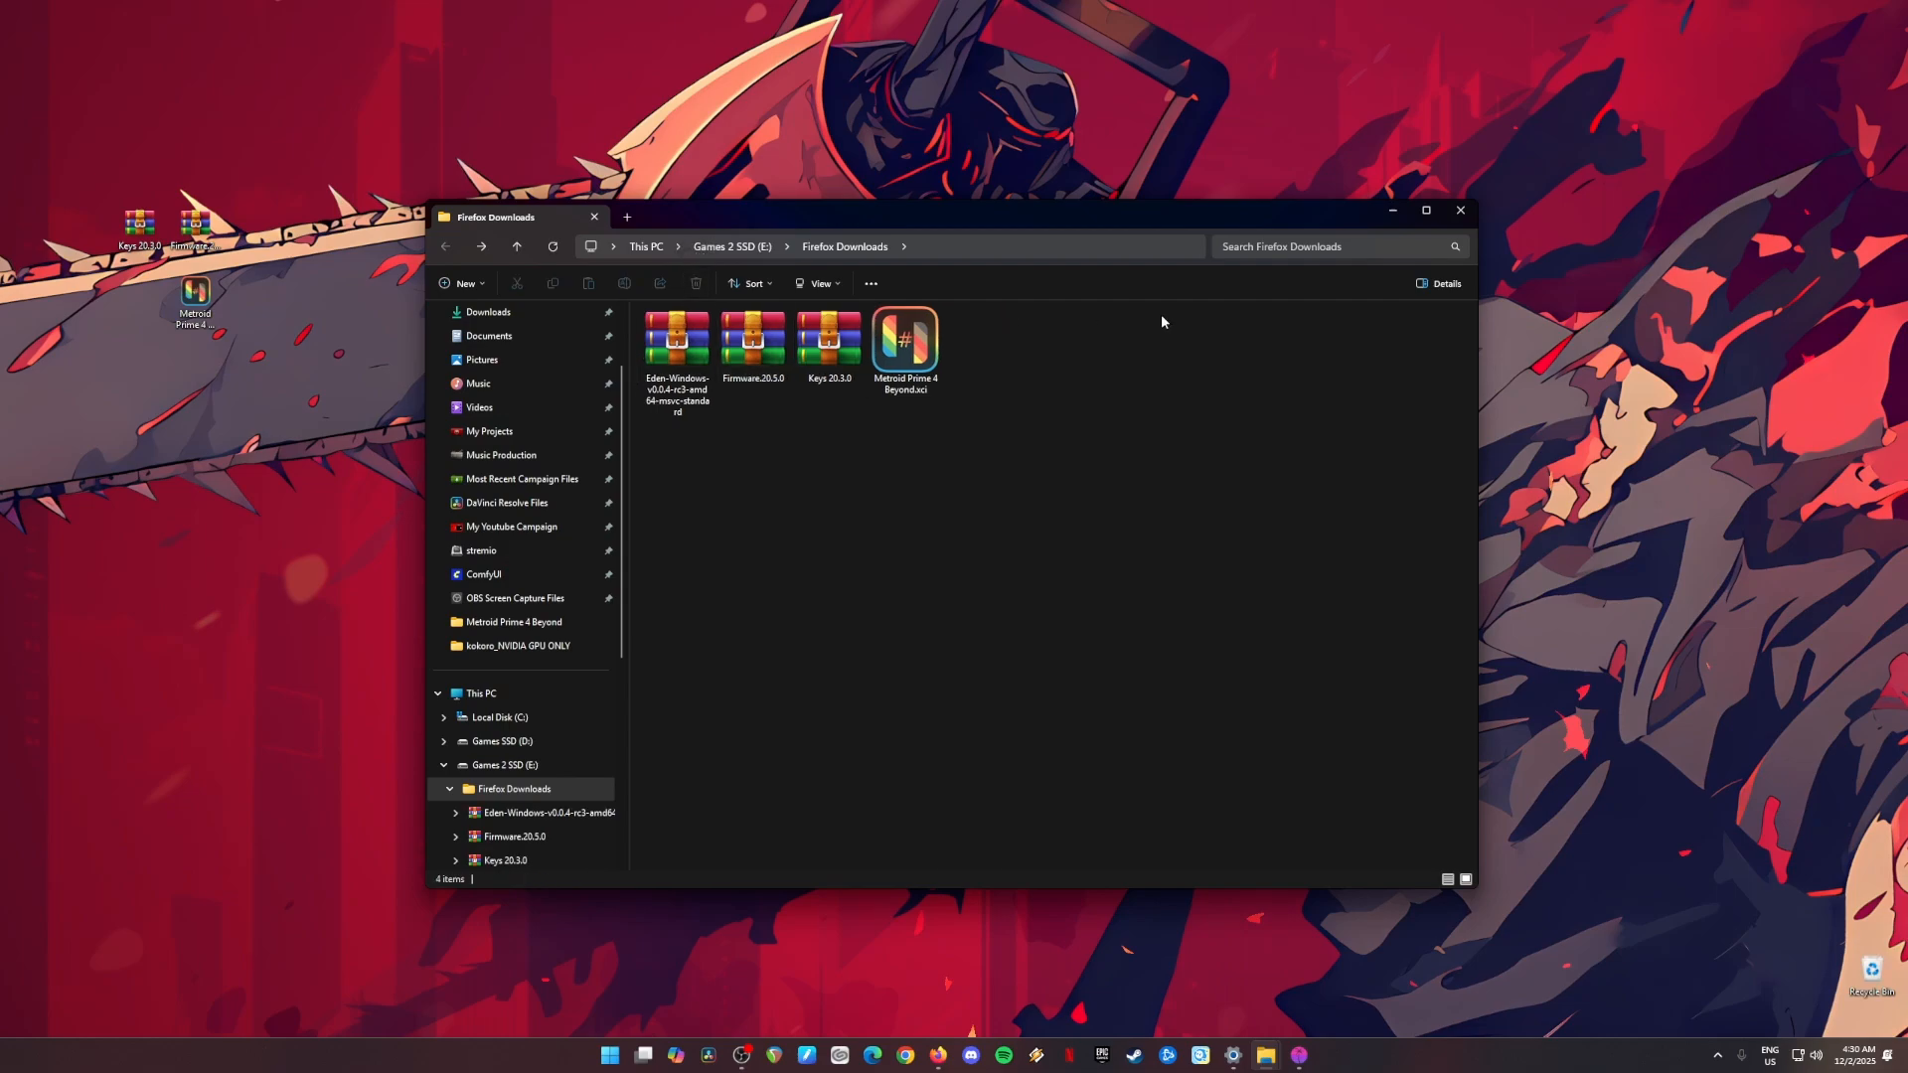
pyautogui.click(1382, 217)
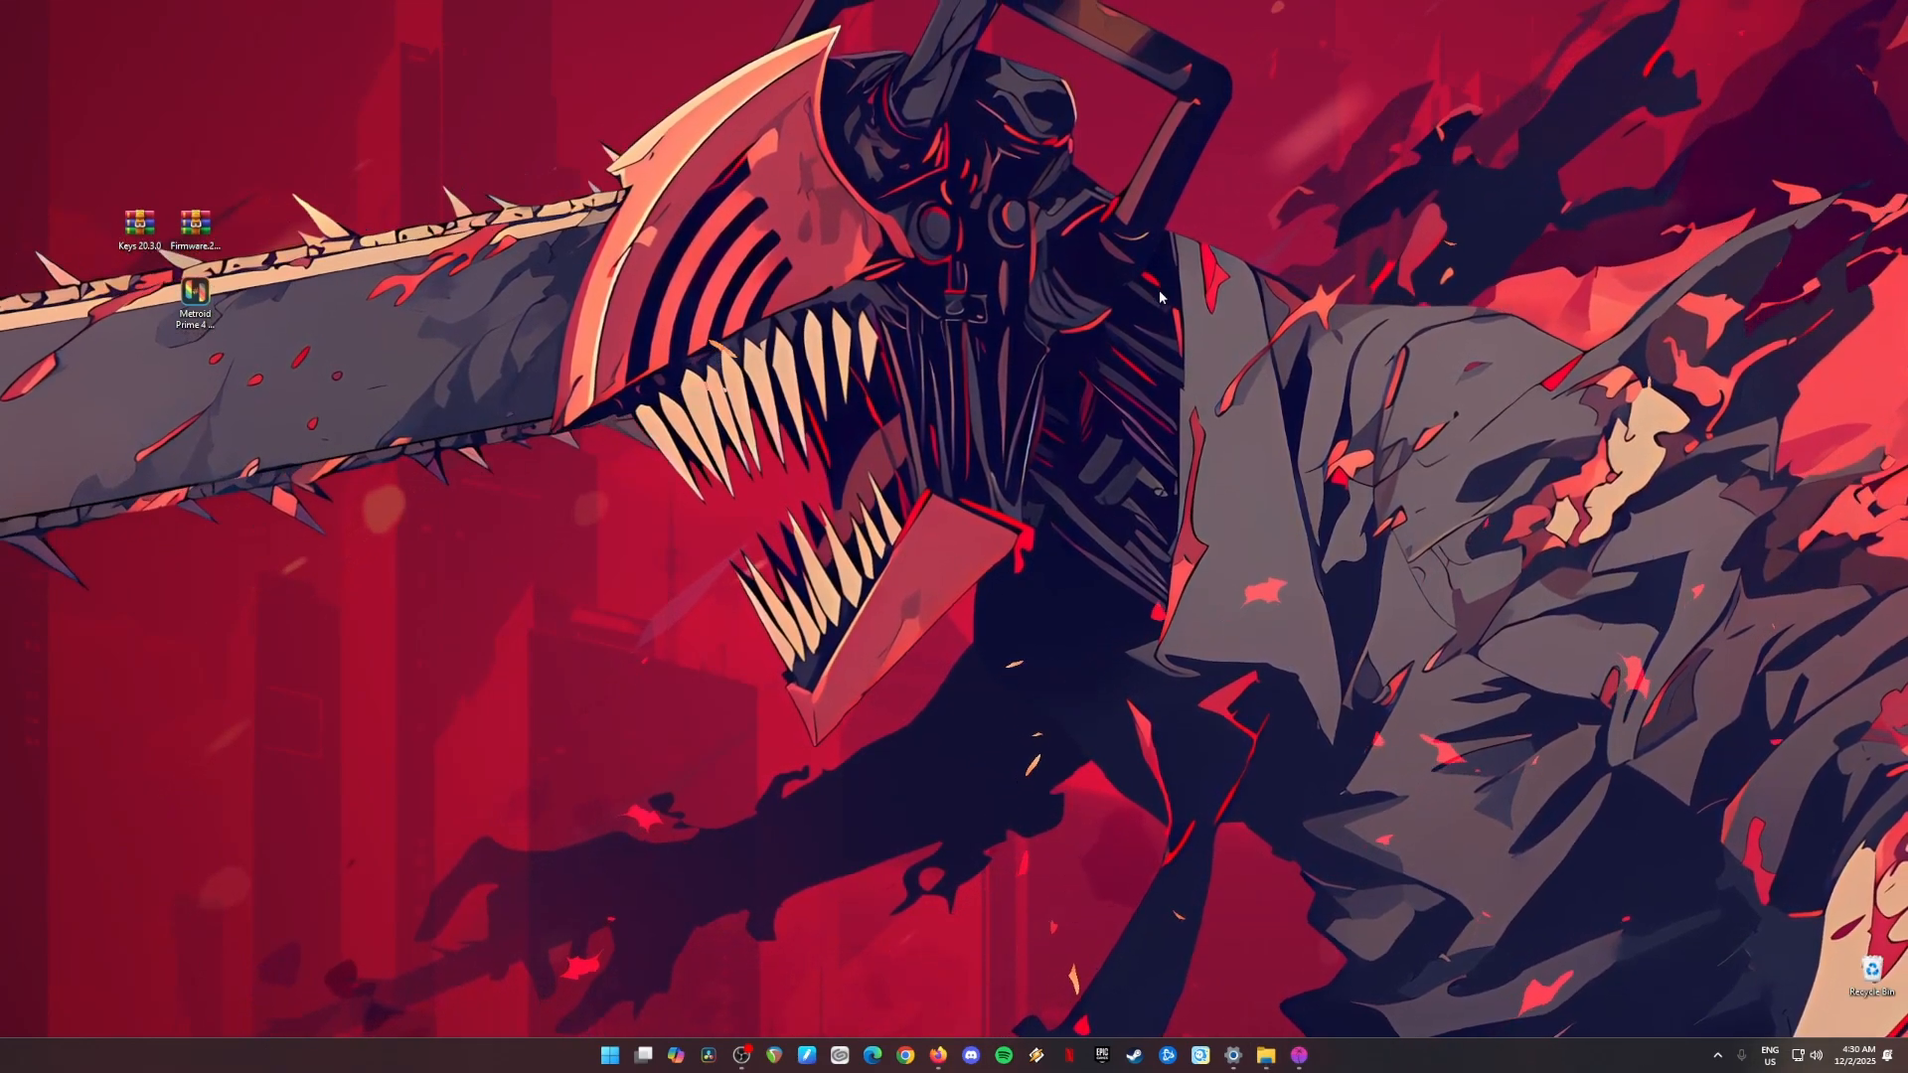
# Step: Bring up the Eden emulator and examine the keys archive, firmware archive and Metroid Prime 4 Beyond.xci file on the desktop
pyautogui.click(1299, 1055)
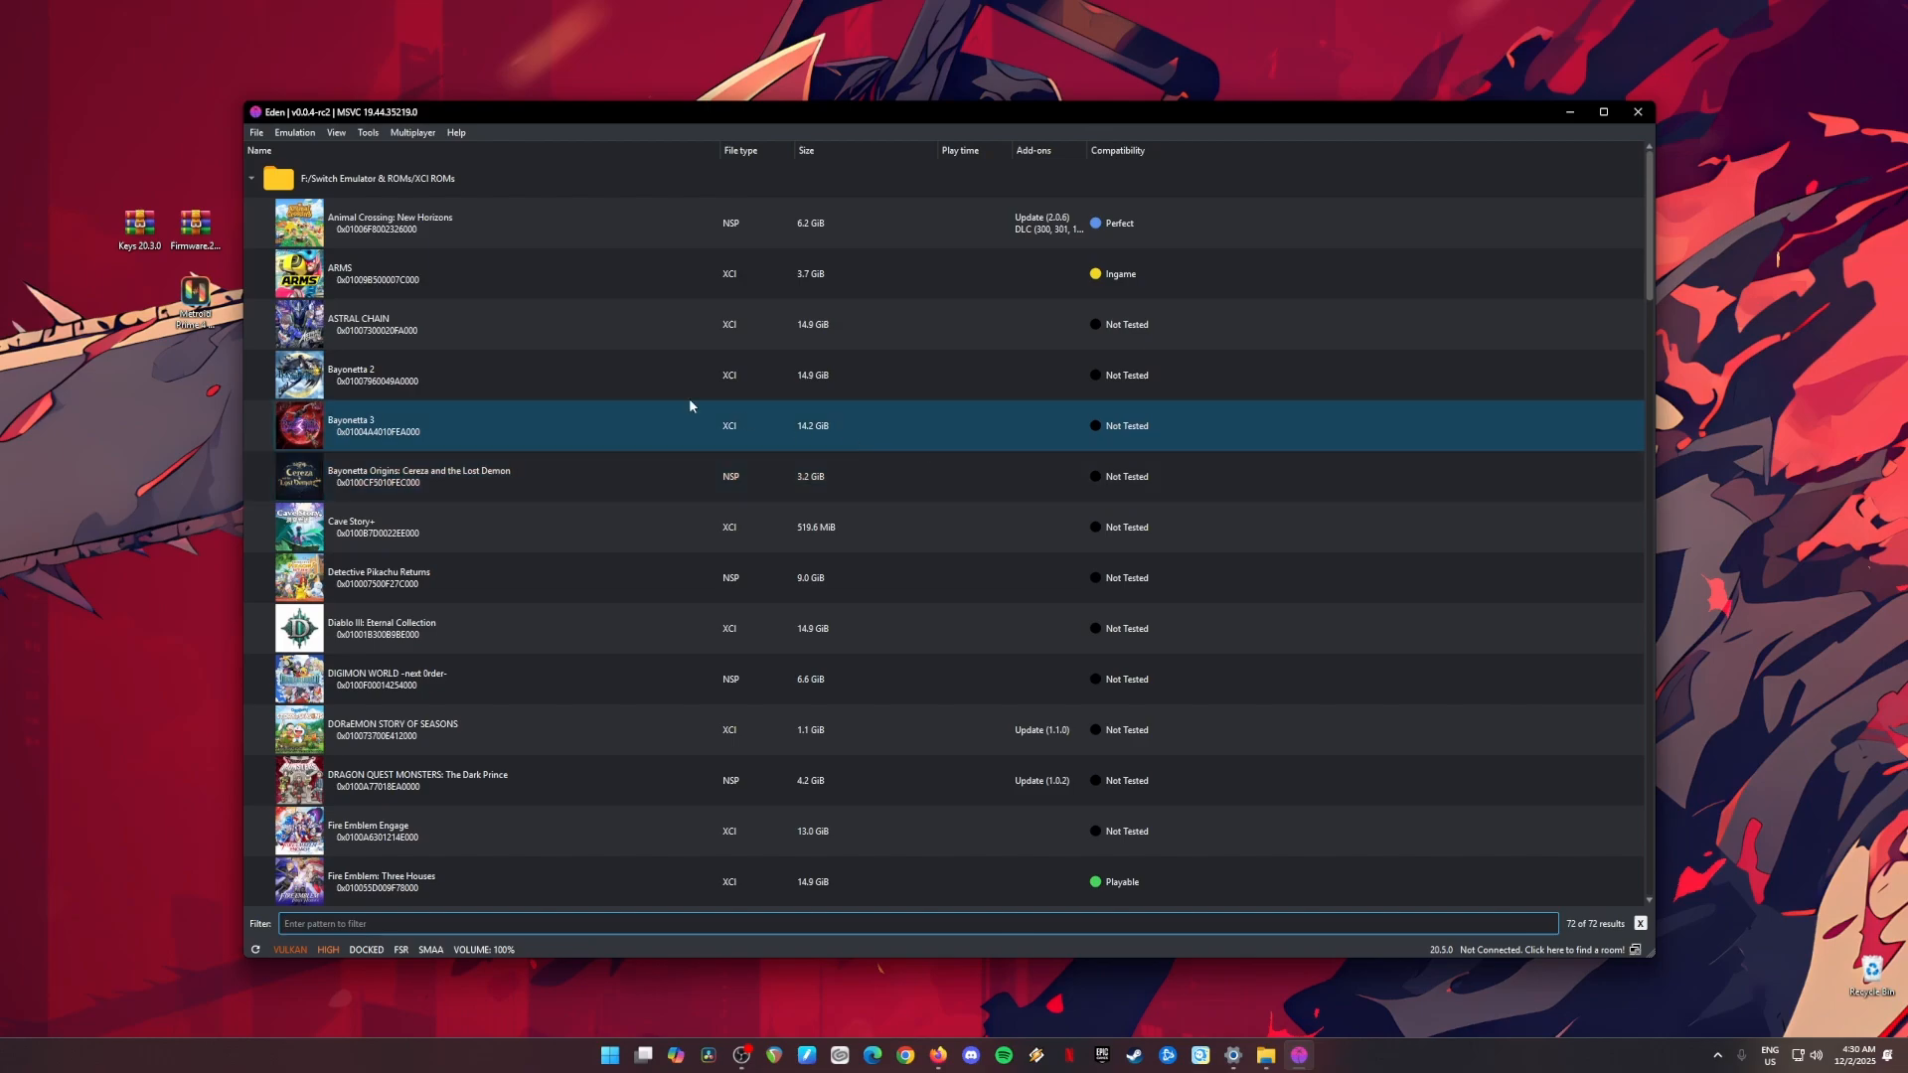
pyautogui.moveTo(90, 181); pyautogui.dragTo(220, 399)
pyautogui.click(202, 400)
pyautogui.moveTo(72, 174); pyautogui.dragTo(211, 247)
pyautogui.click(220, 261)
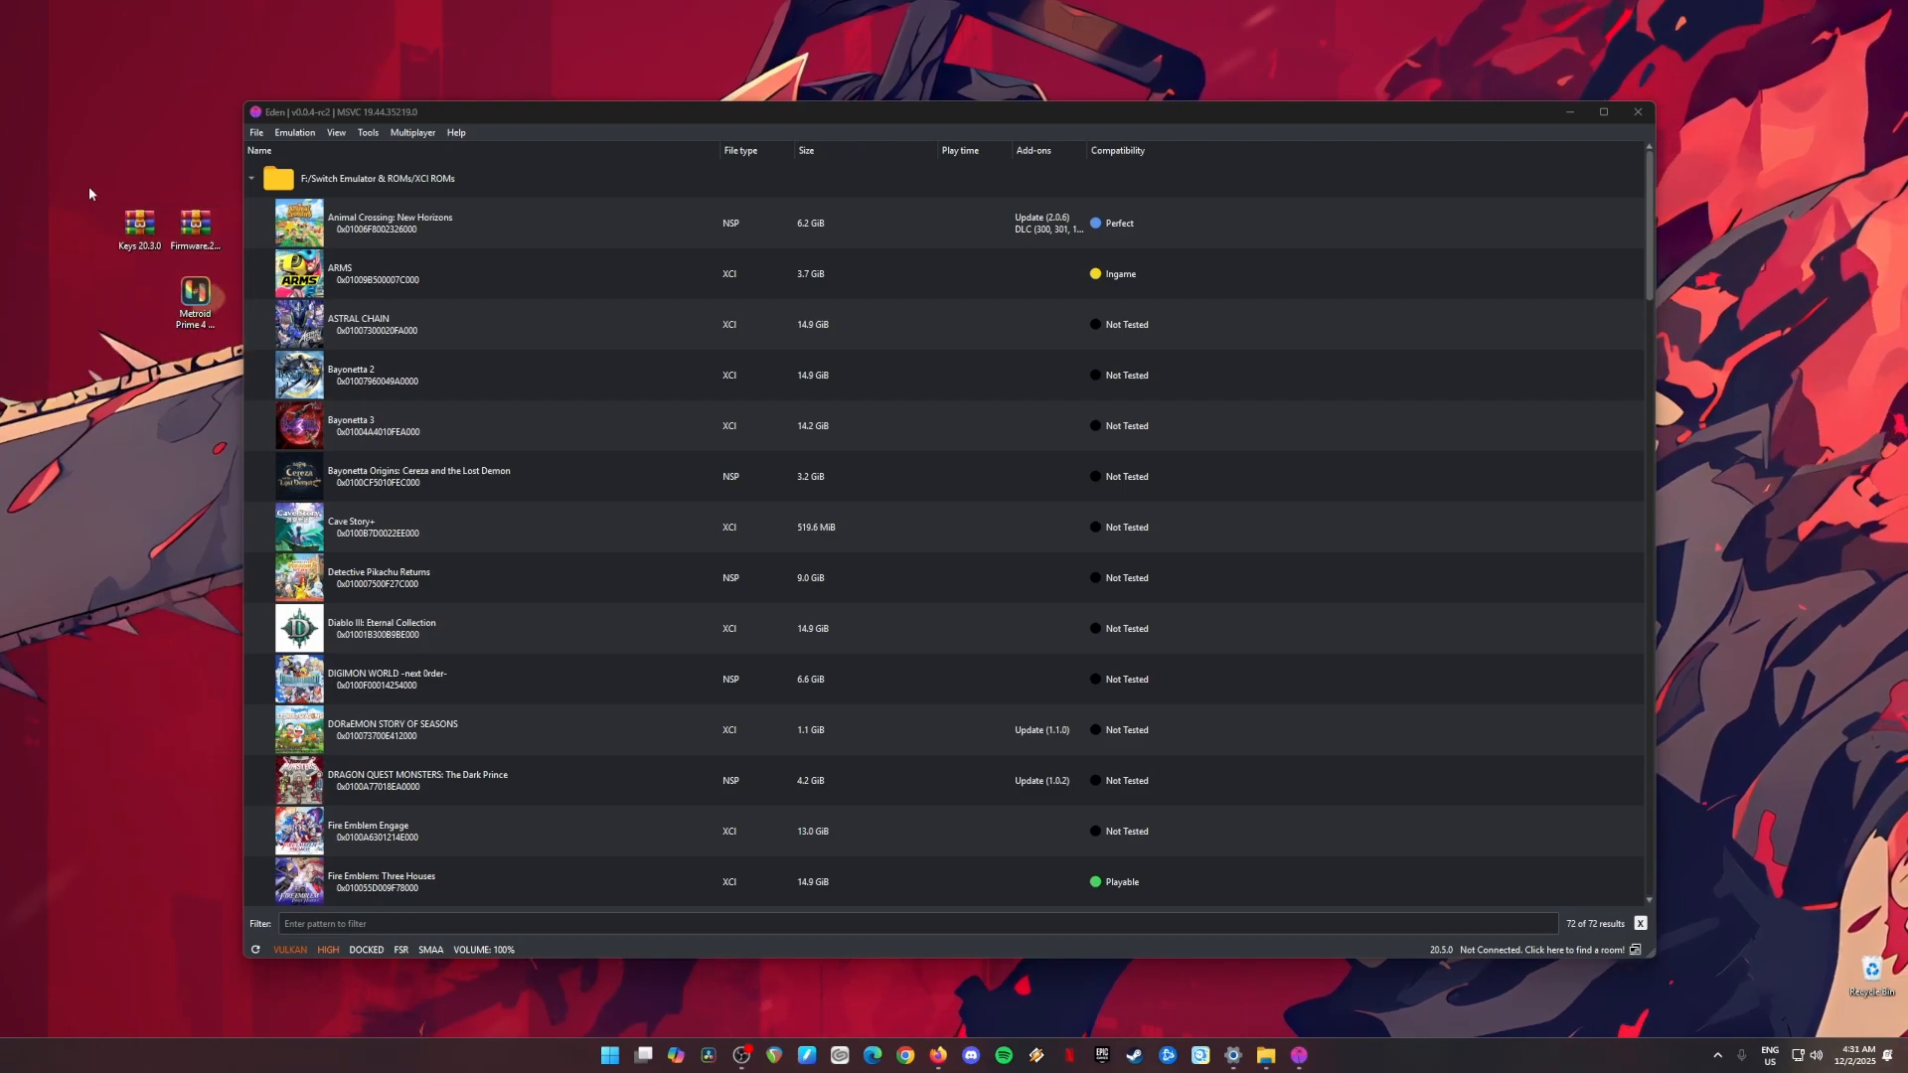
pyautogui.moveTo(90, 186); pyautogui.dragTo(224, 272)
pyautogui.click(196, 296)
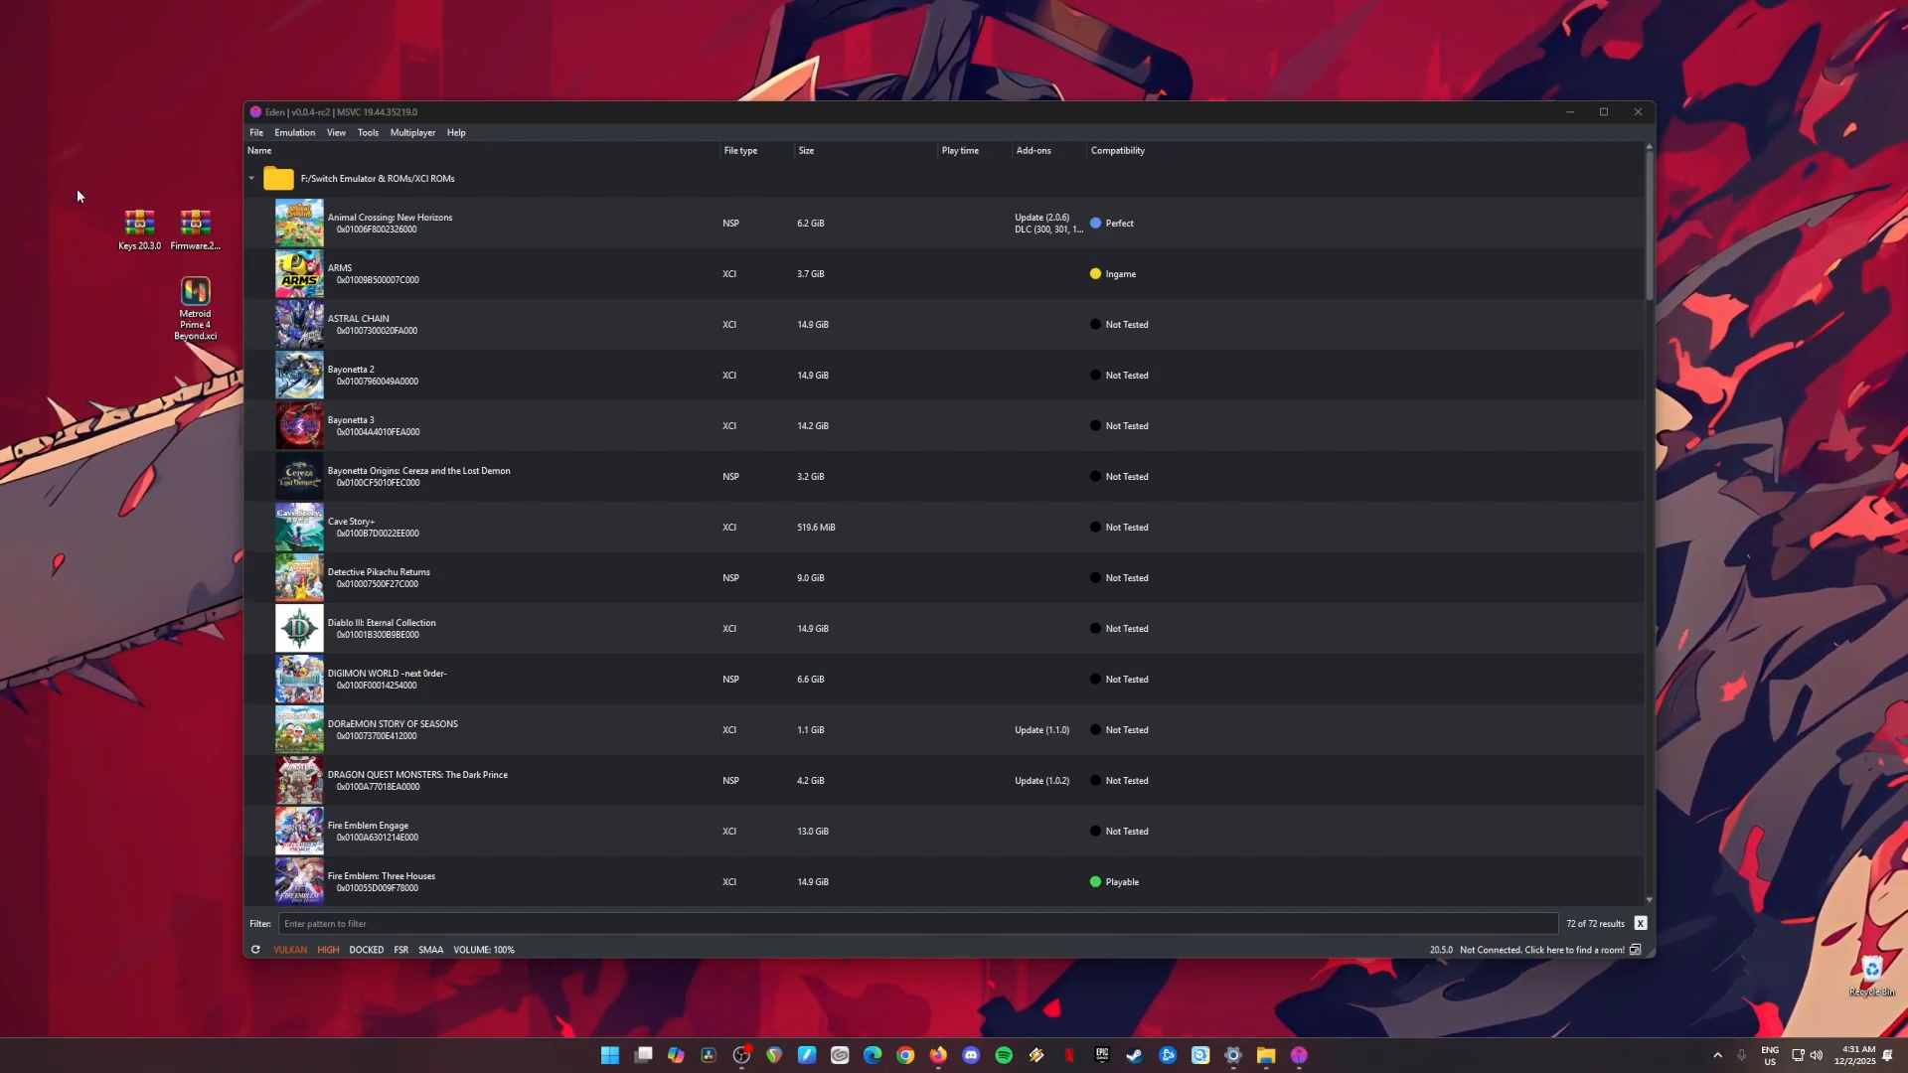
pyautogui.moveTo(78, 189); pyautogui.dragTo(227, 410)
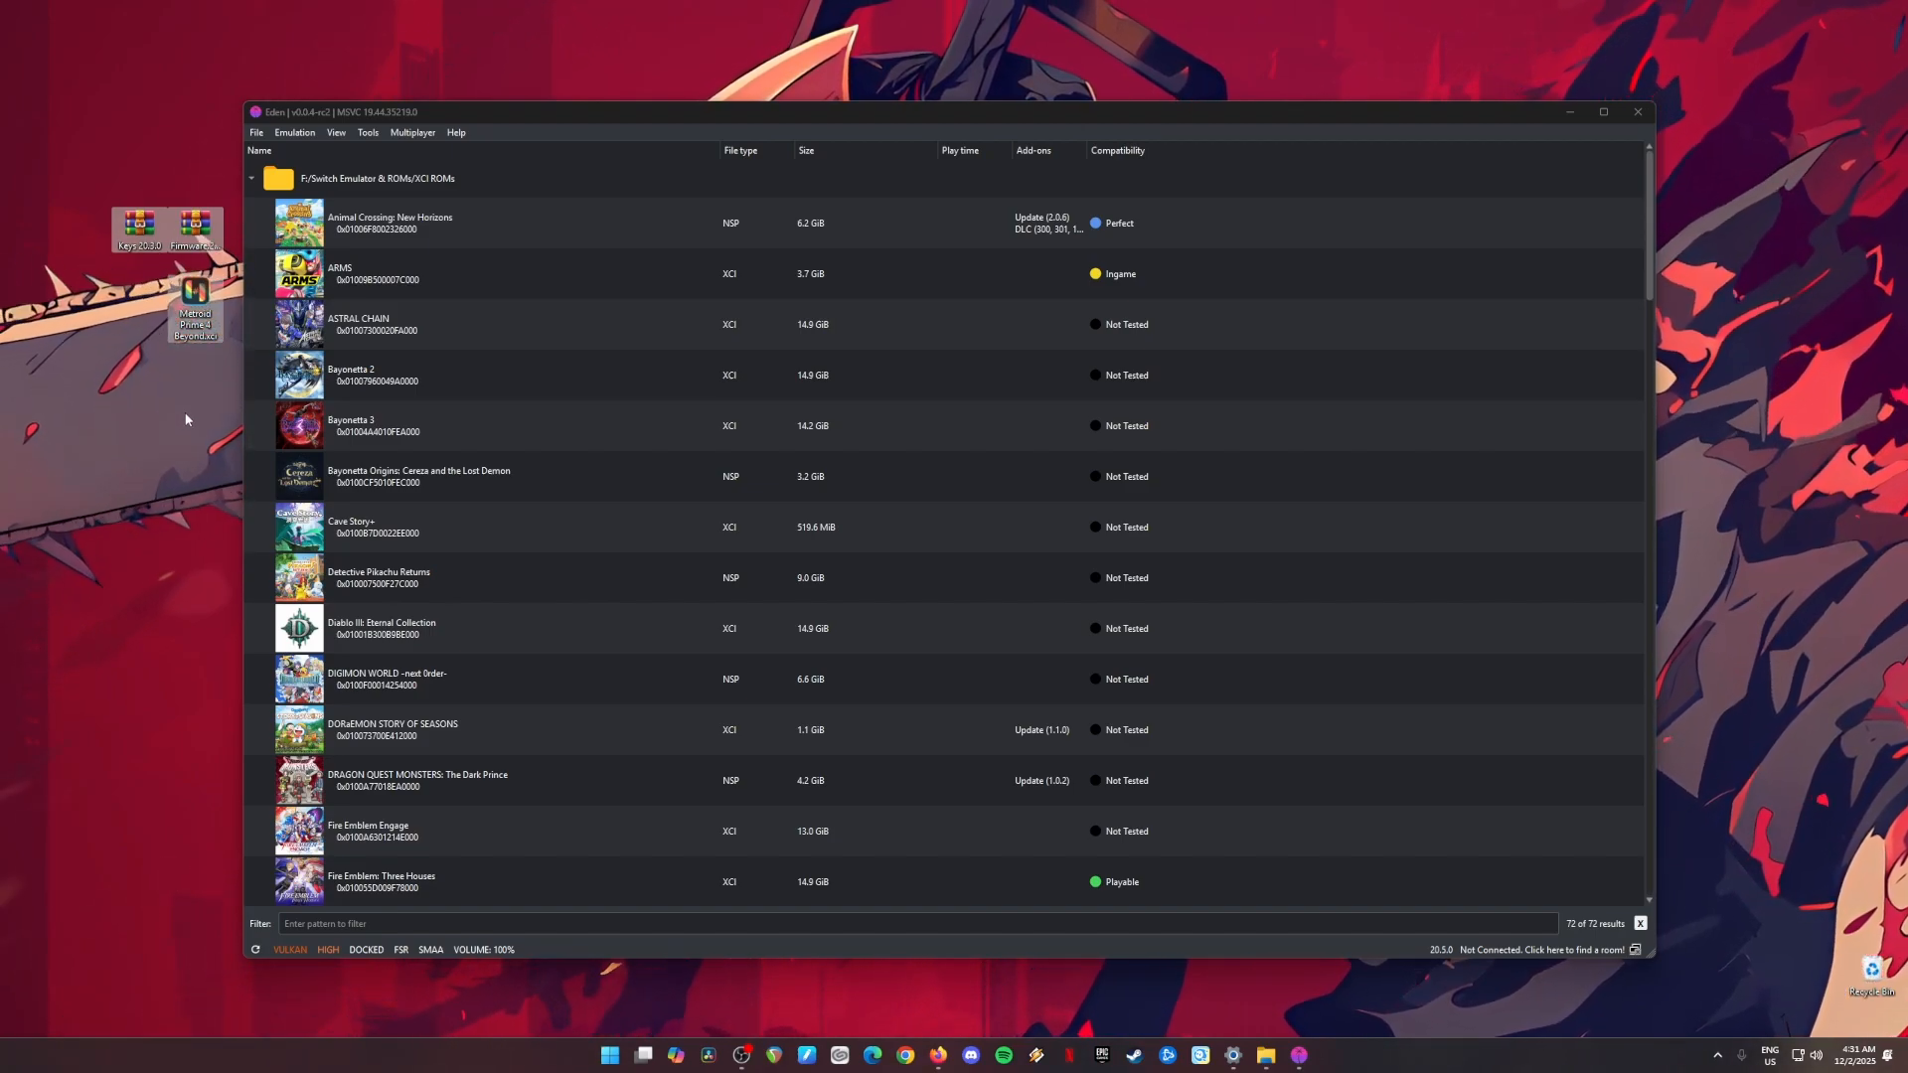
pyautogui.click(93, 193)
pyautogui.moveTo(93, 193); pyautogui.dragTo(129, 246)
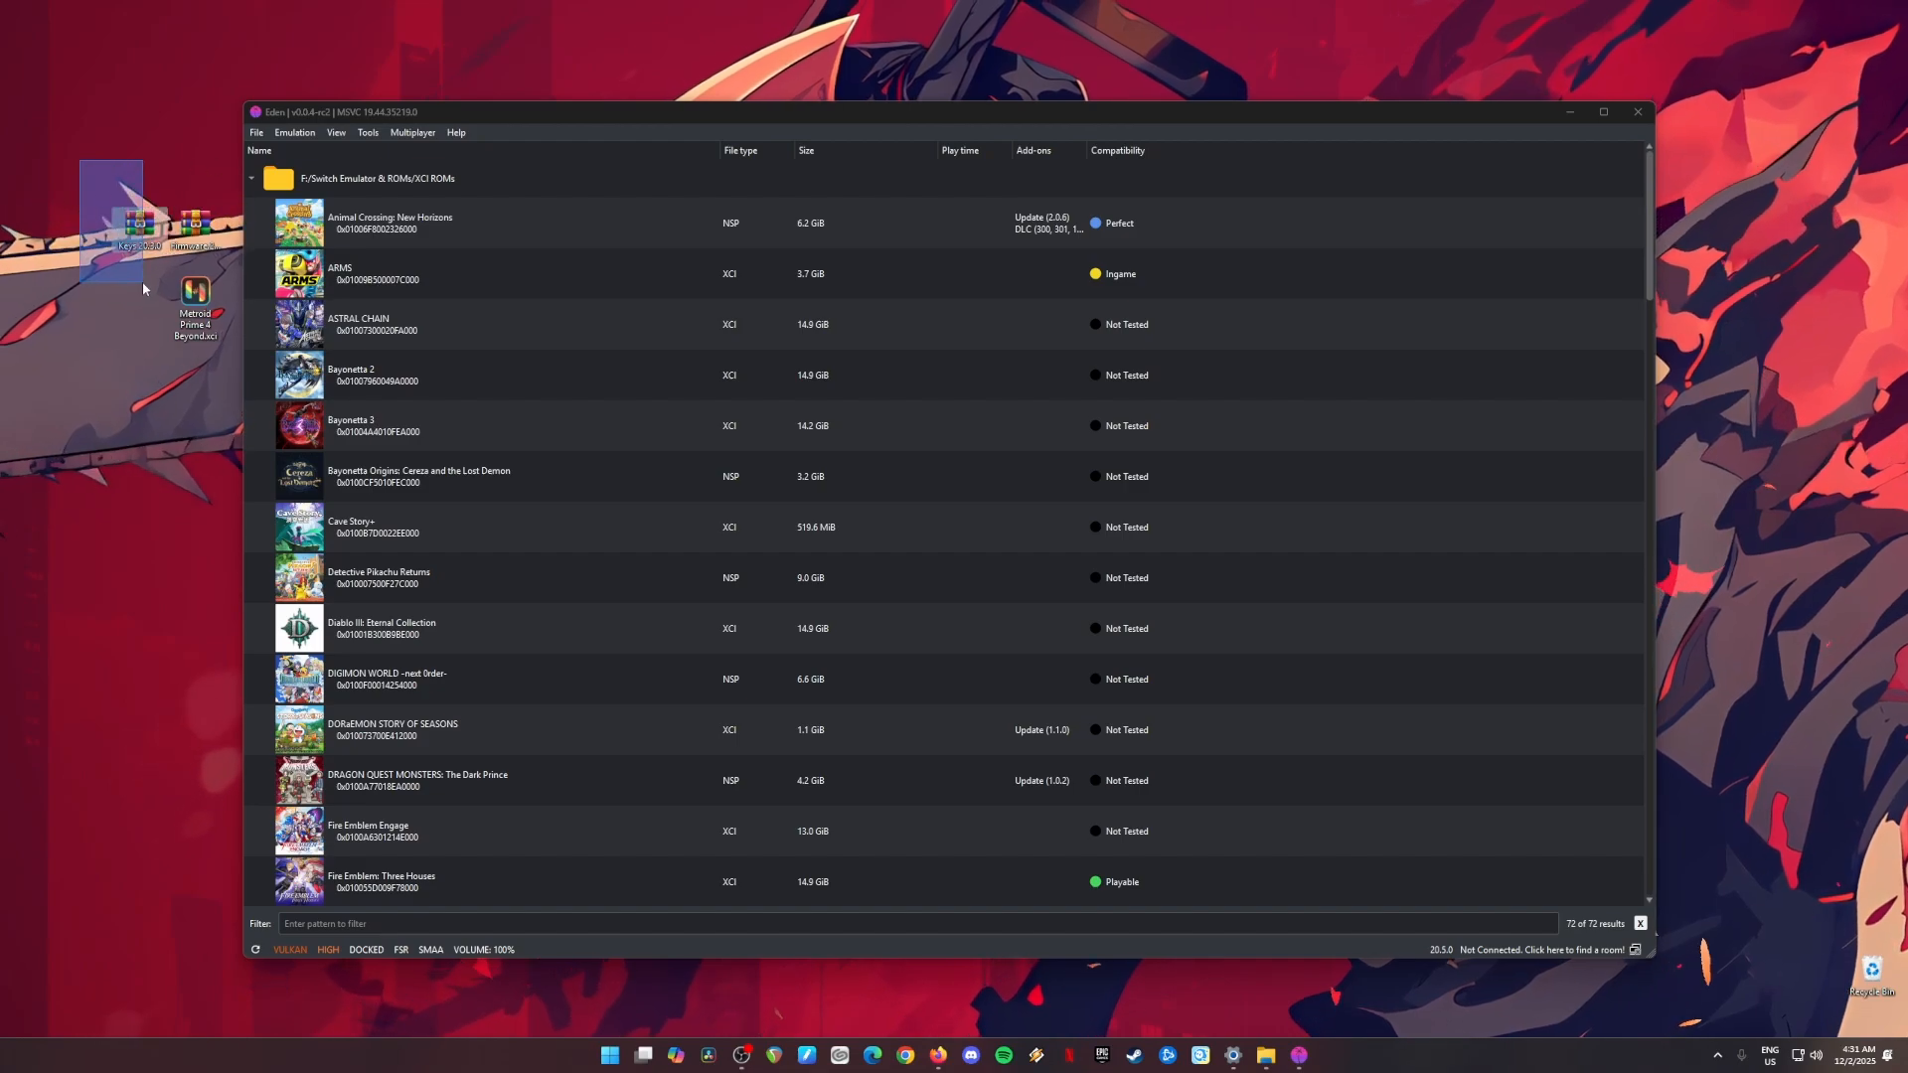
pyautogui.moveTo(79, 160); pyautogui.dragTo(204, 261)
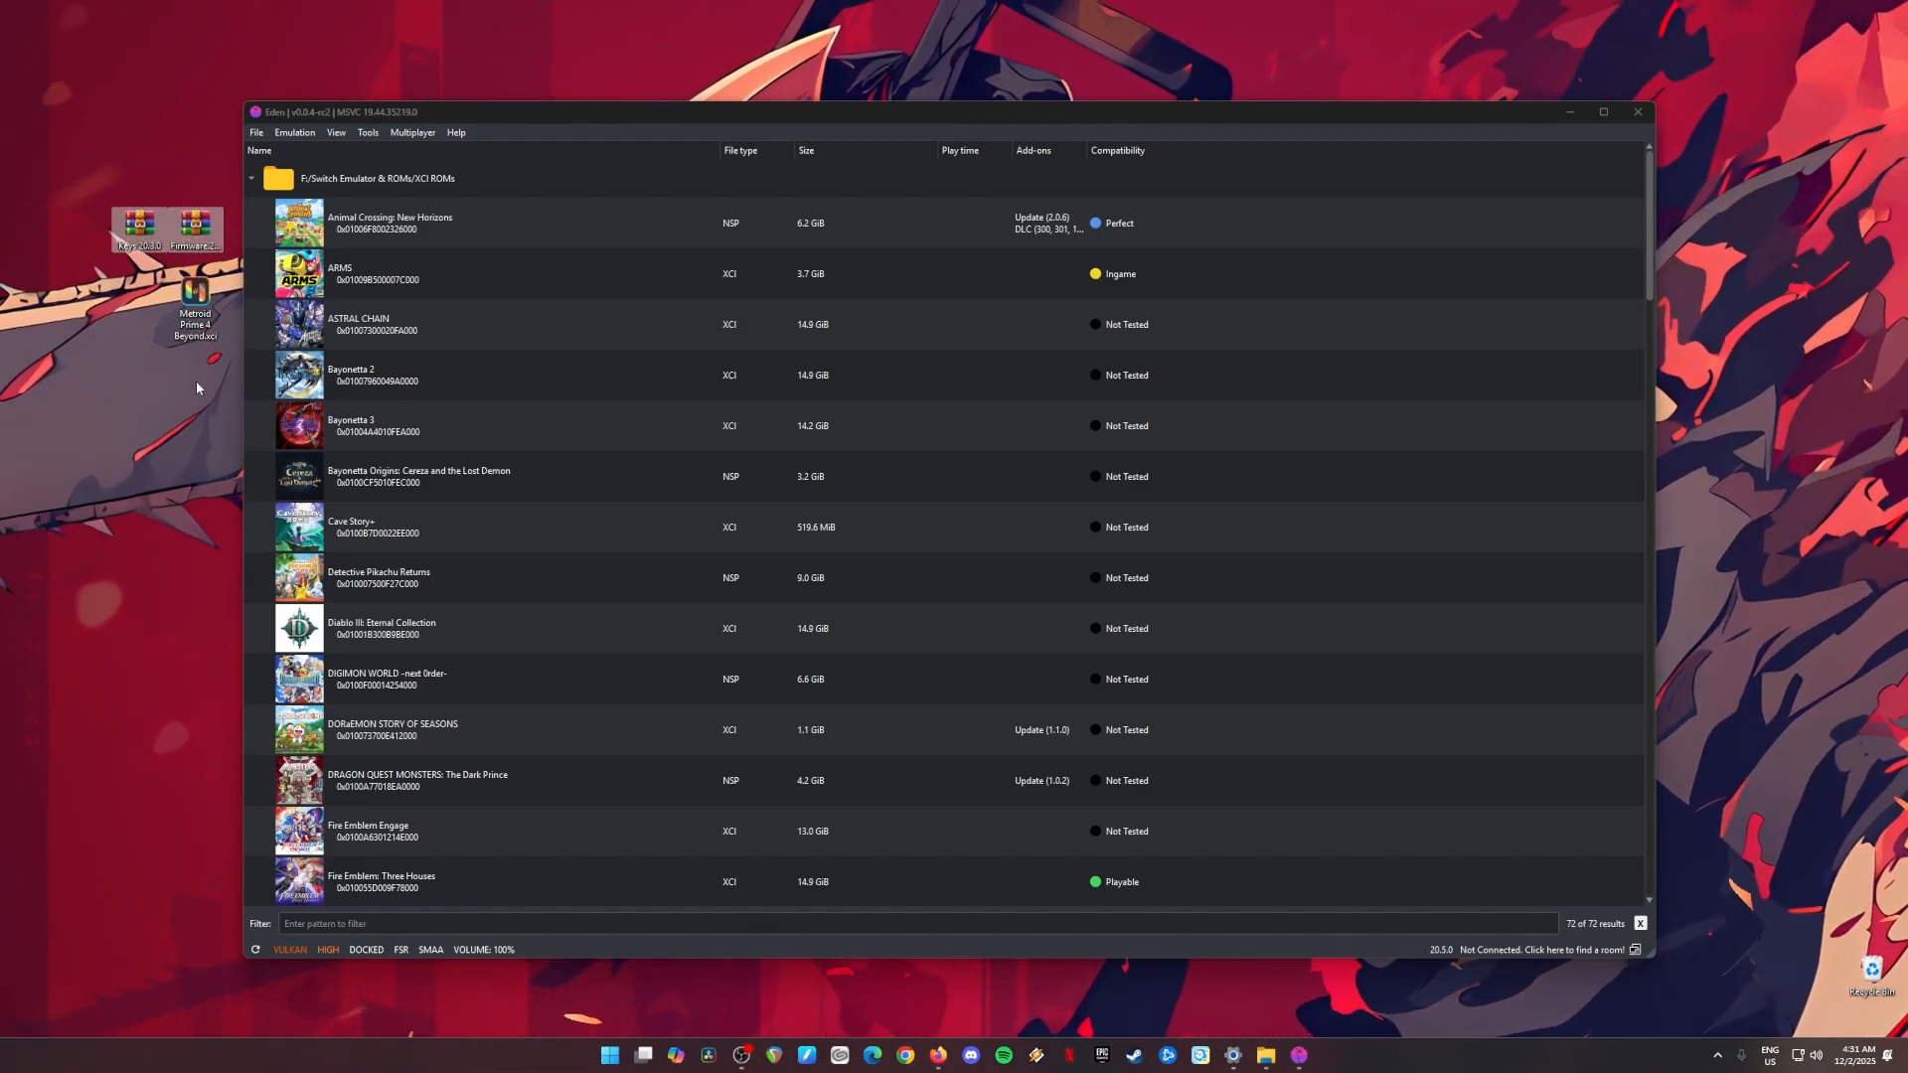
pyautogui.moveTo(94, 169); pyautogui.dragTo(204, 298)
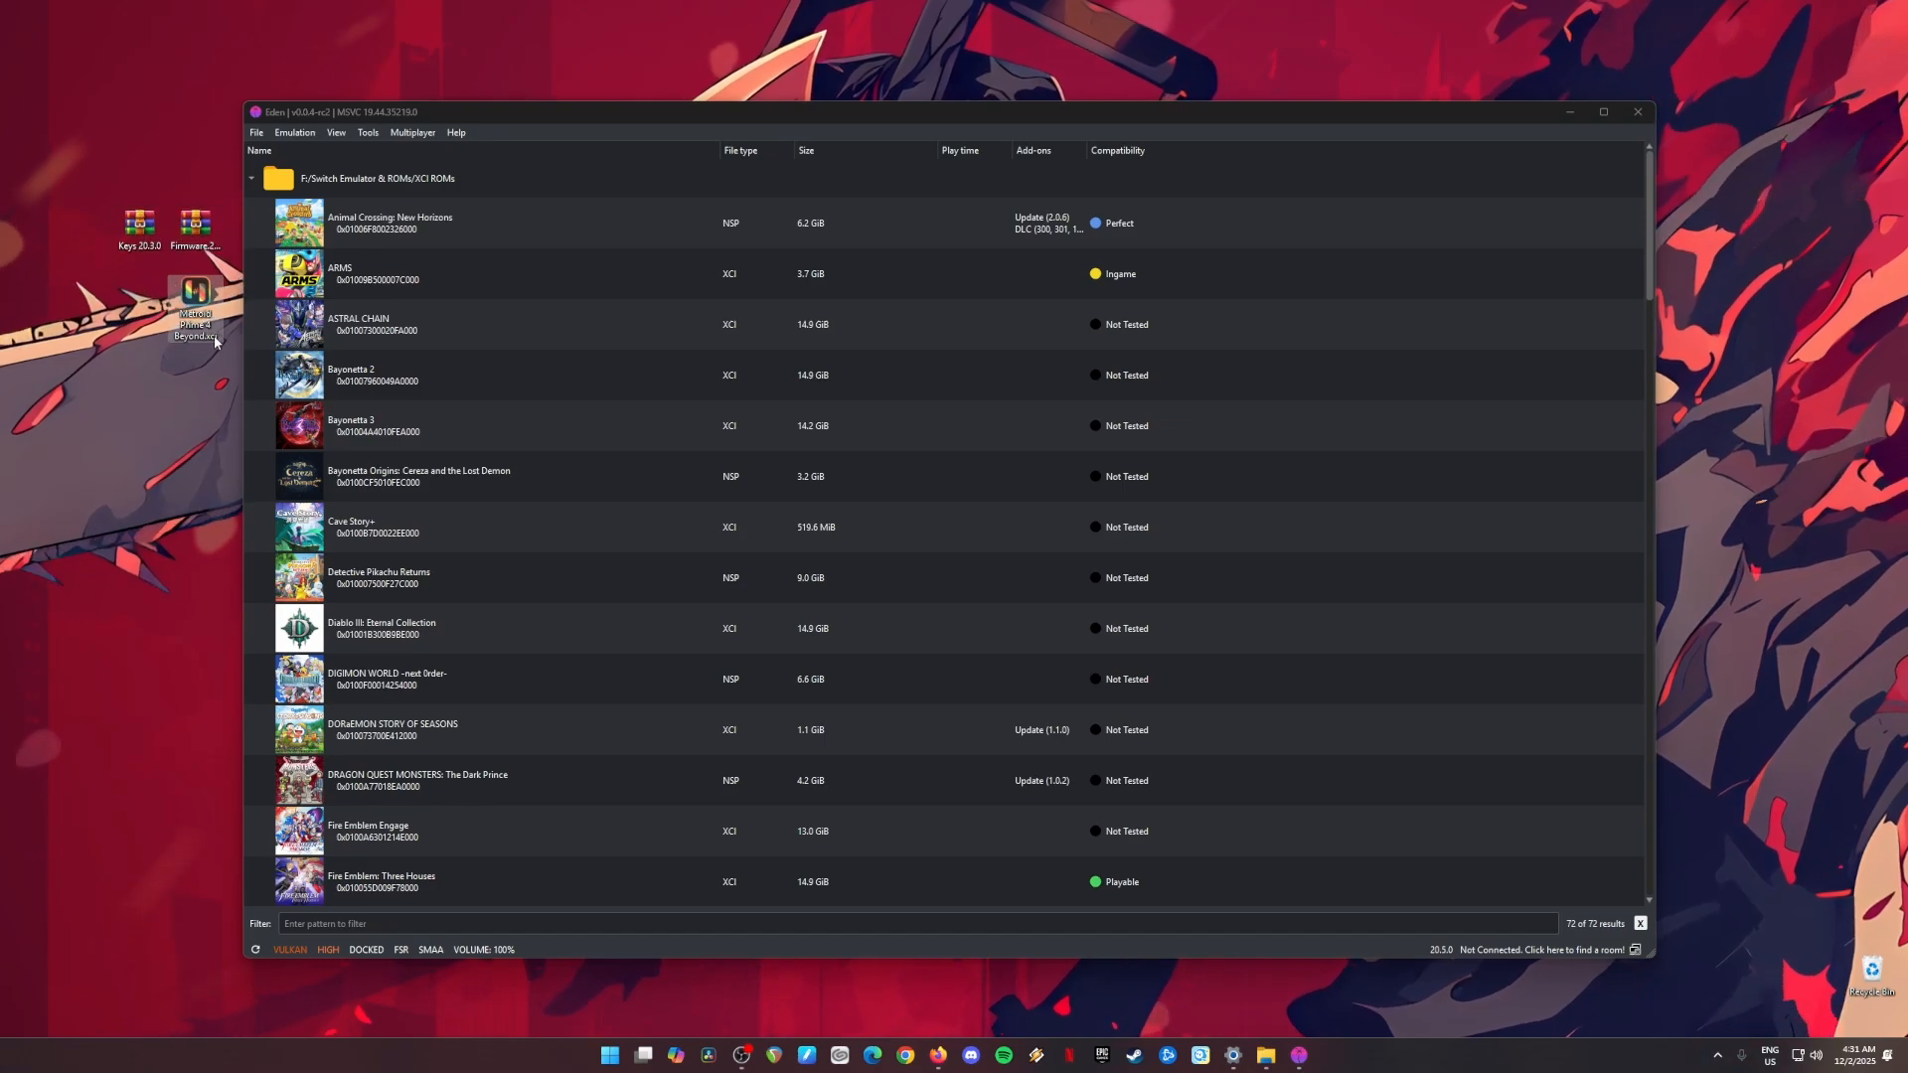
pyautogui.click(569, 467)
pyautogui.press('Up')
pyautogui.press('Up')
pyautogui.press('Up')
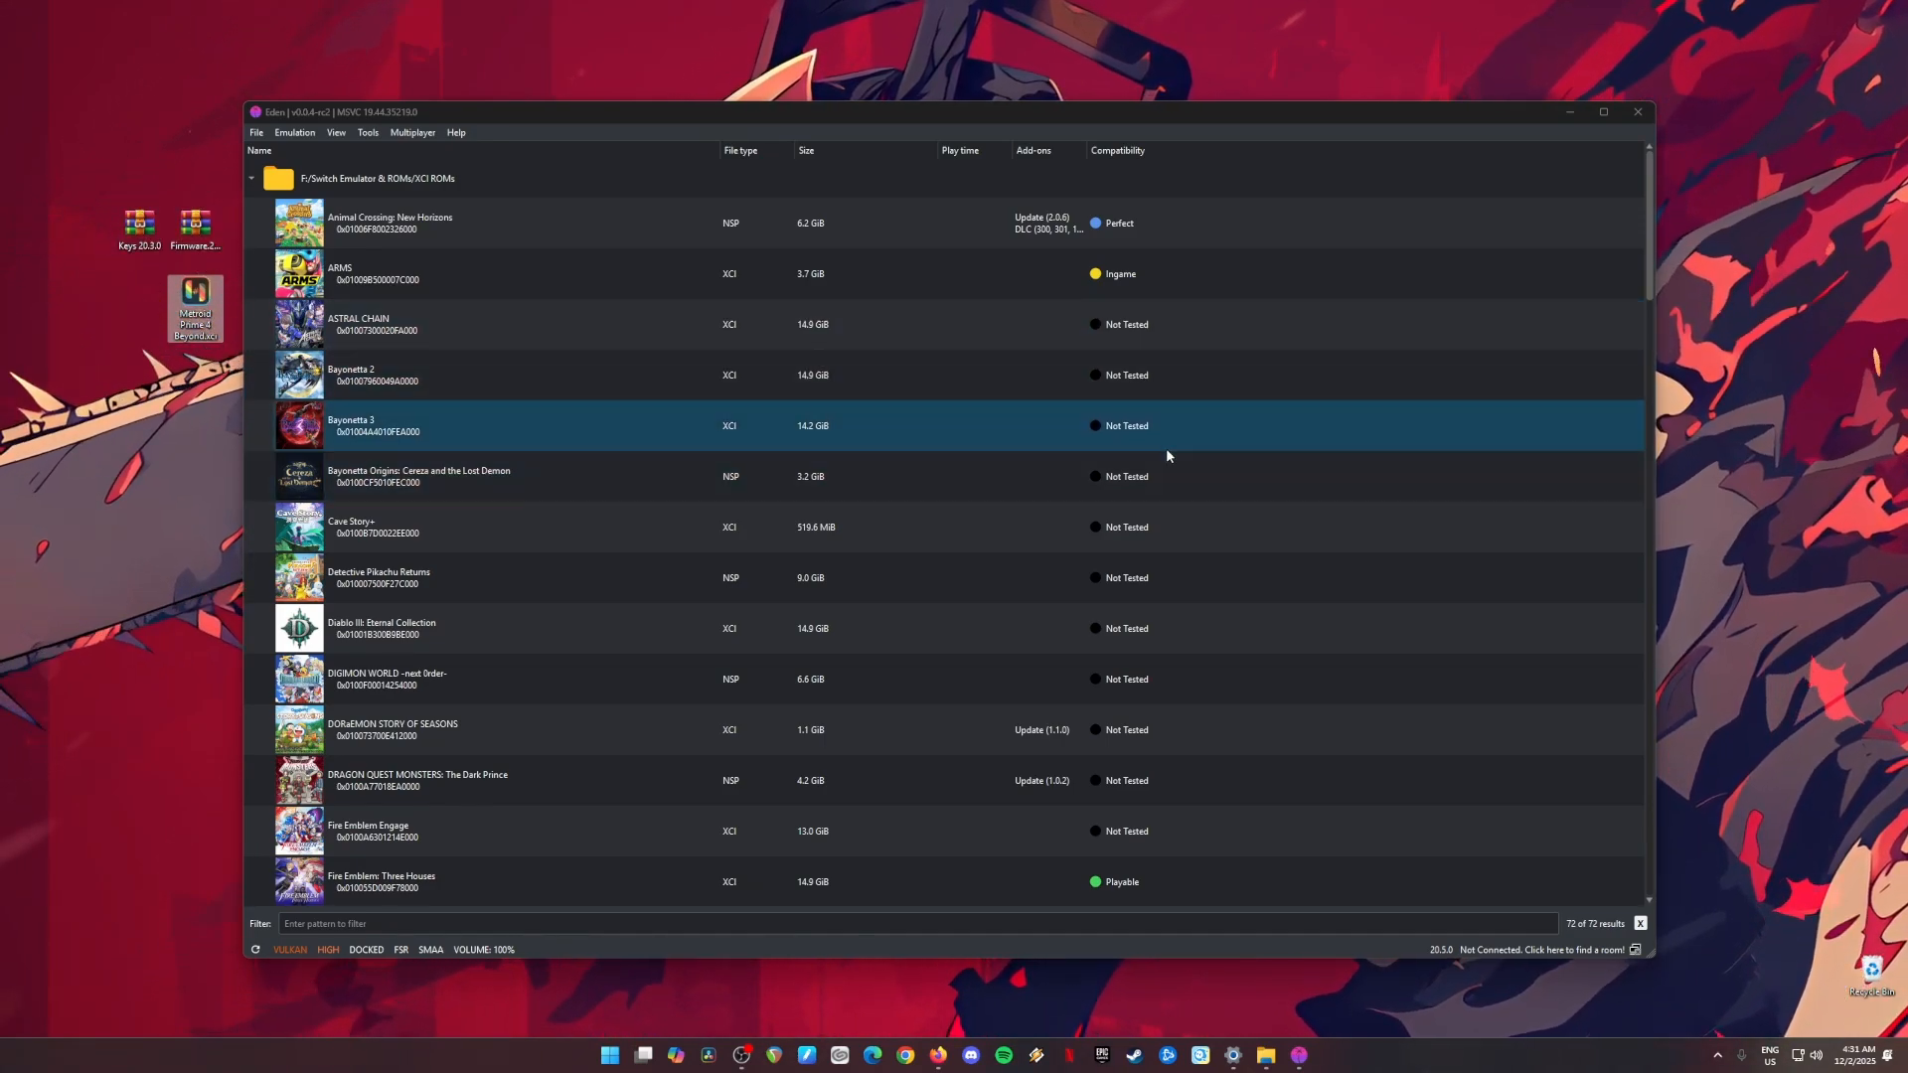
pyautogui.click(1567, 114)
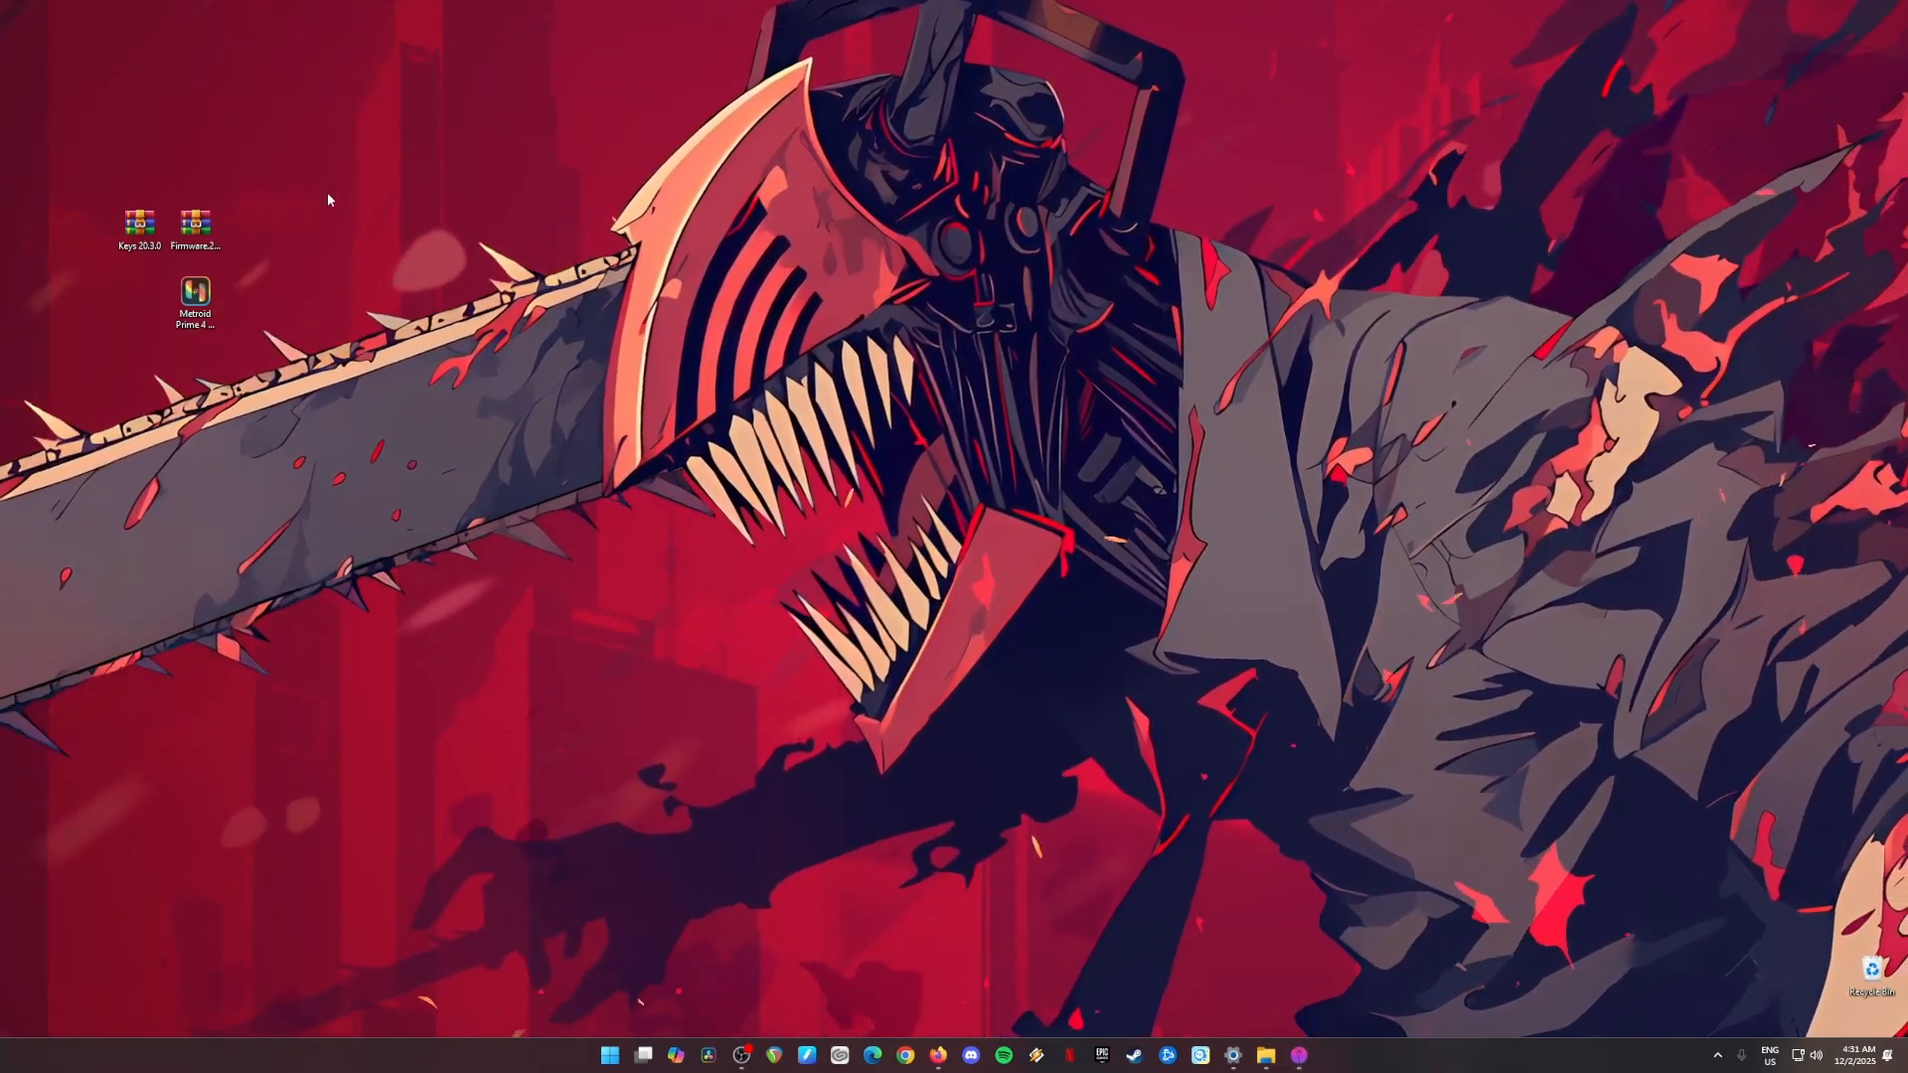
pyautogui.click(195, 293)
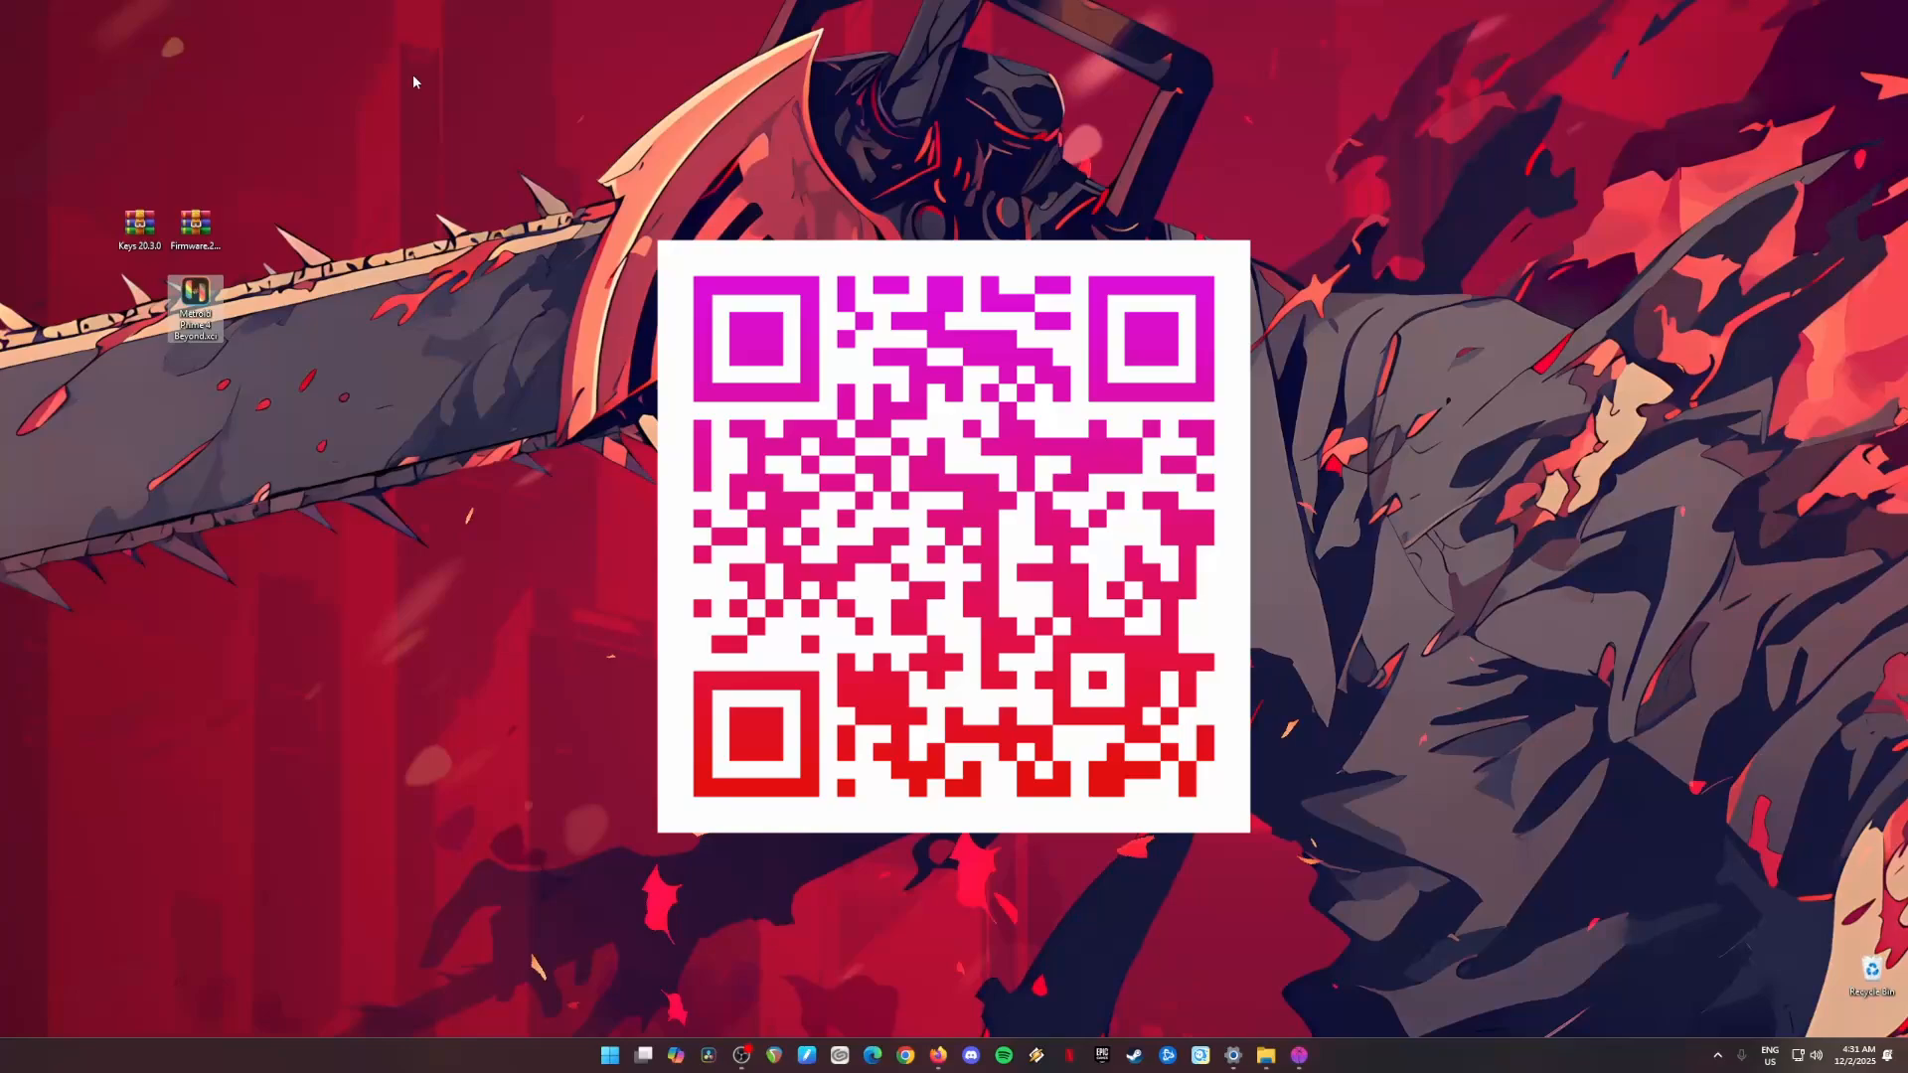
pyautogui.moveTo(426, 74); pyautogui.dragTo(1459, 956)
pyautogui.moveTo(1421, 971); pyautogui.dragTo(1419, 970)
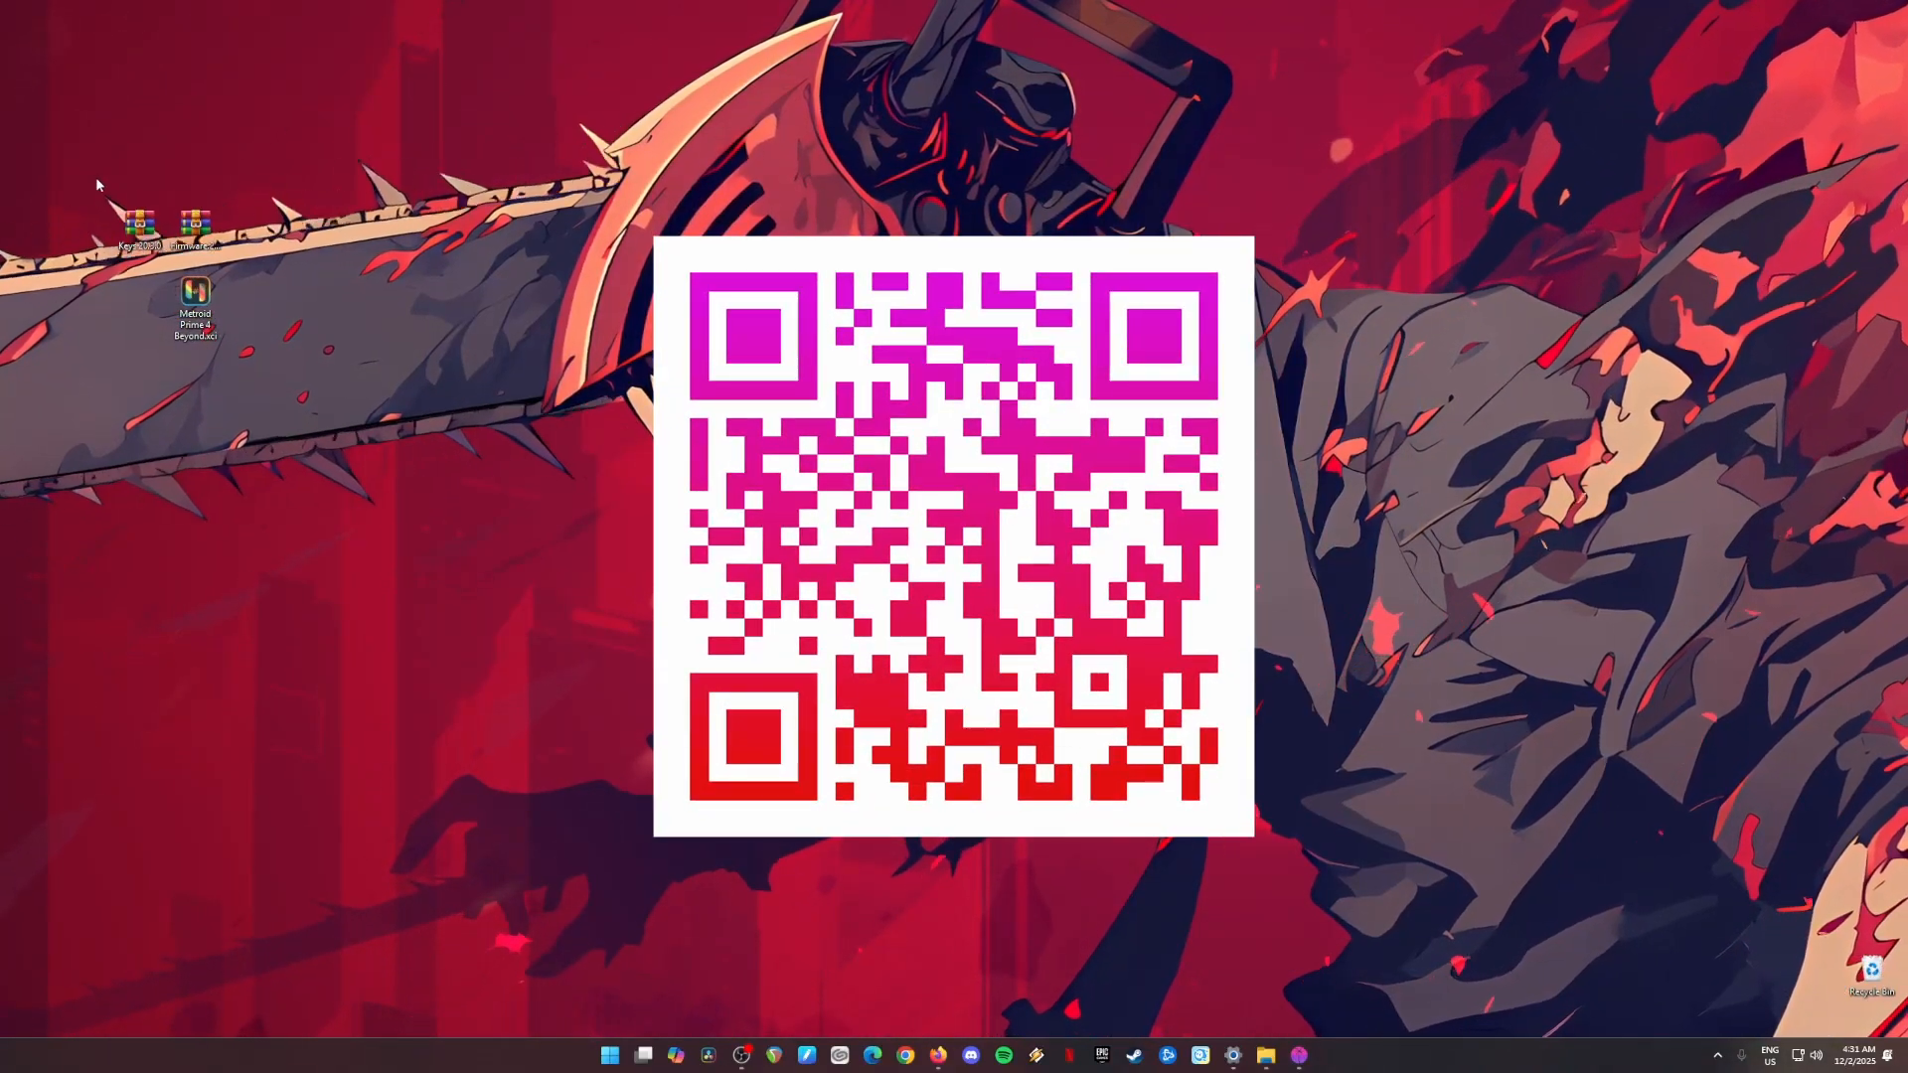
pyautogui.moveTo(97, 182); pyautogui.dragTo(260, 388)
pyautogui.moveTo(273, 170); pyautogui.dragTo(140, 369)
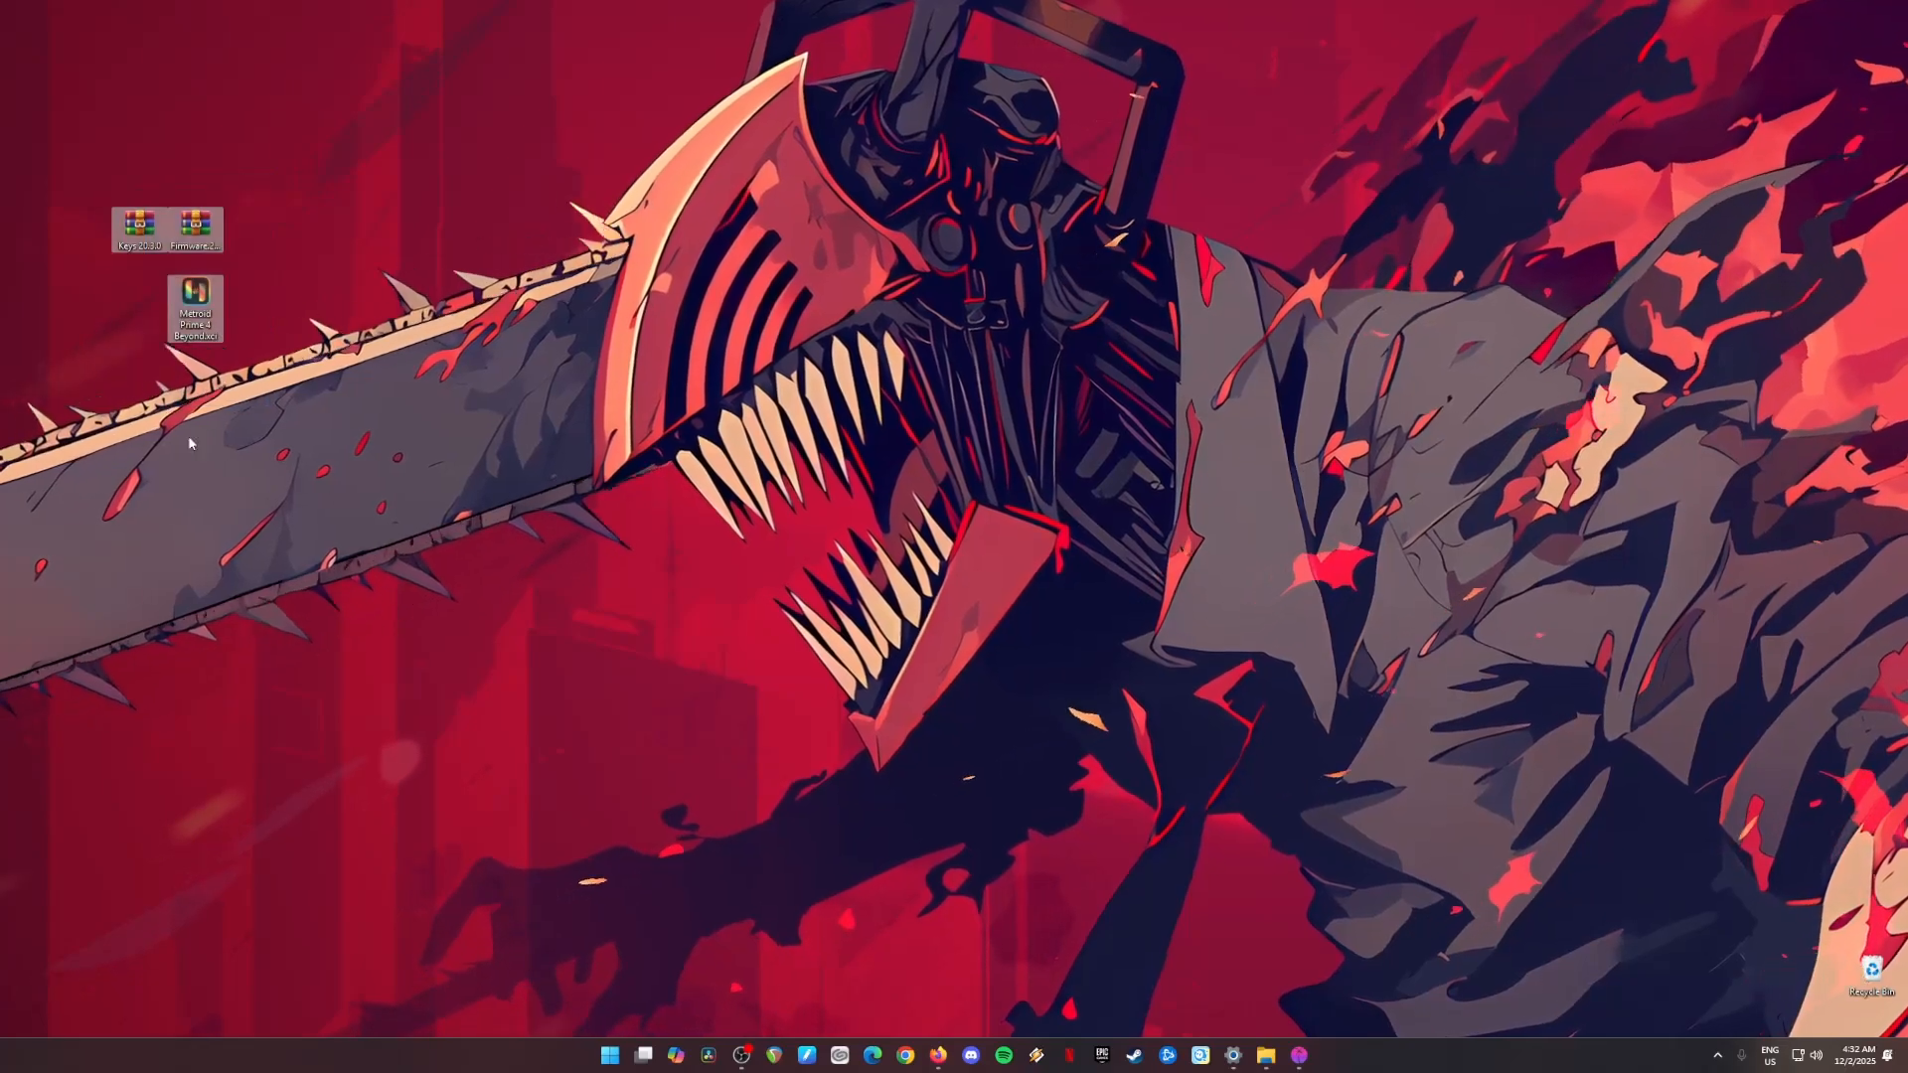
# Step: Bring back the Eden emulator and install the Firmware.20.5.0 archive from the Latest Keys & Firmware folder as ZIP firmware
pyautogui.click(1298, 1060)
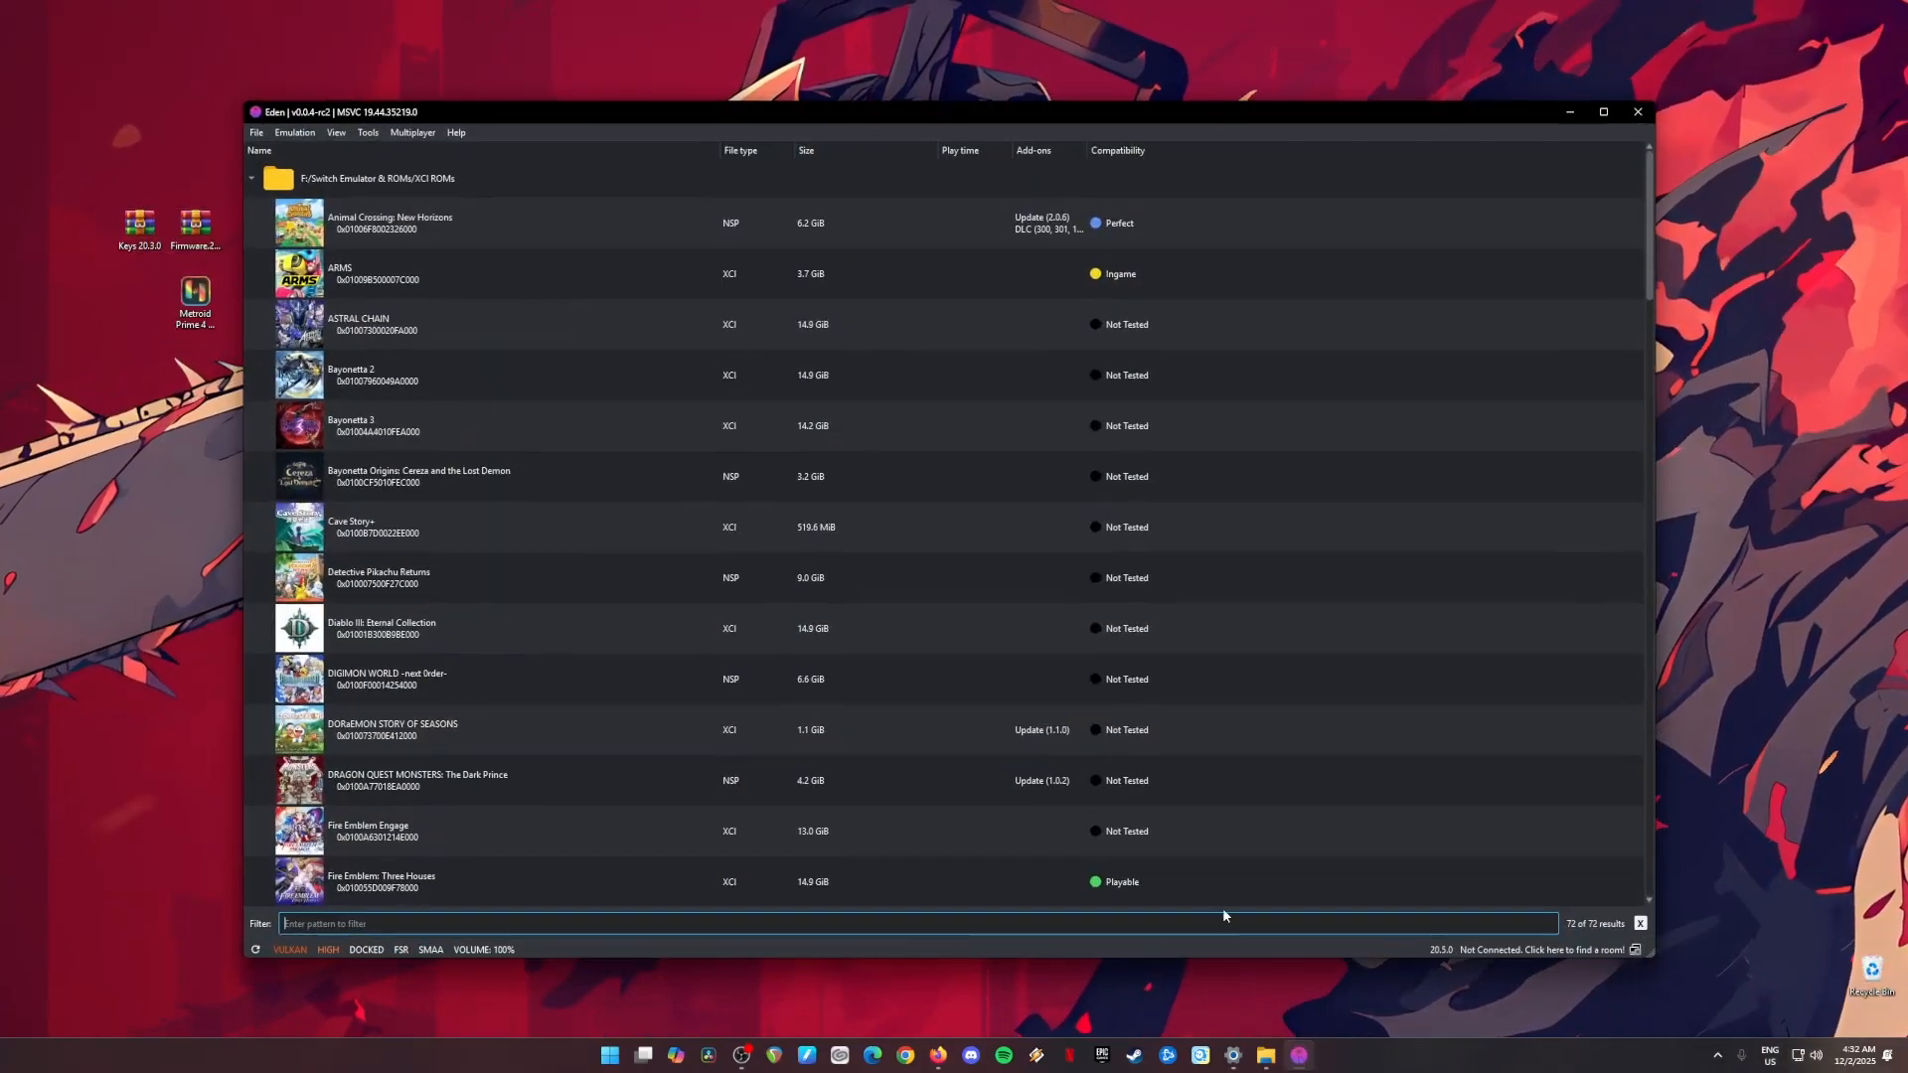
pyautogui.moveTo(174, 164); pyautogui.dragTo(215, 254)
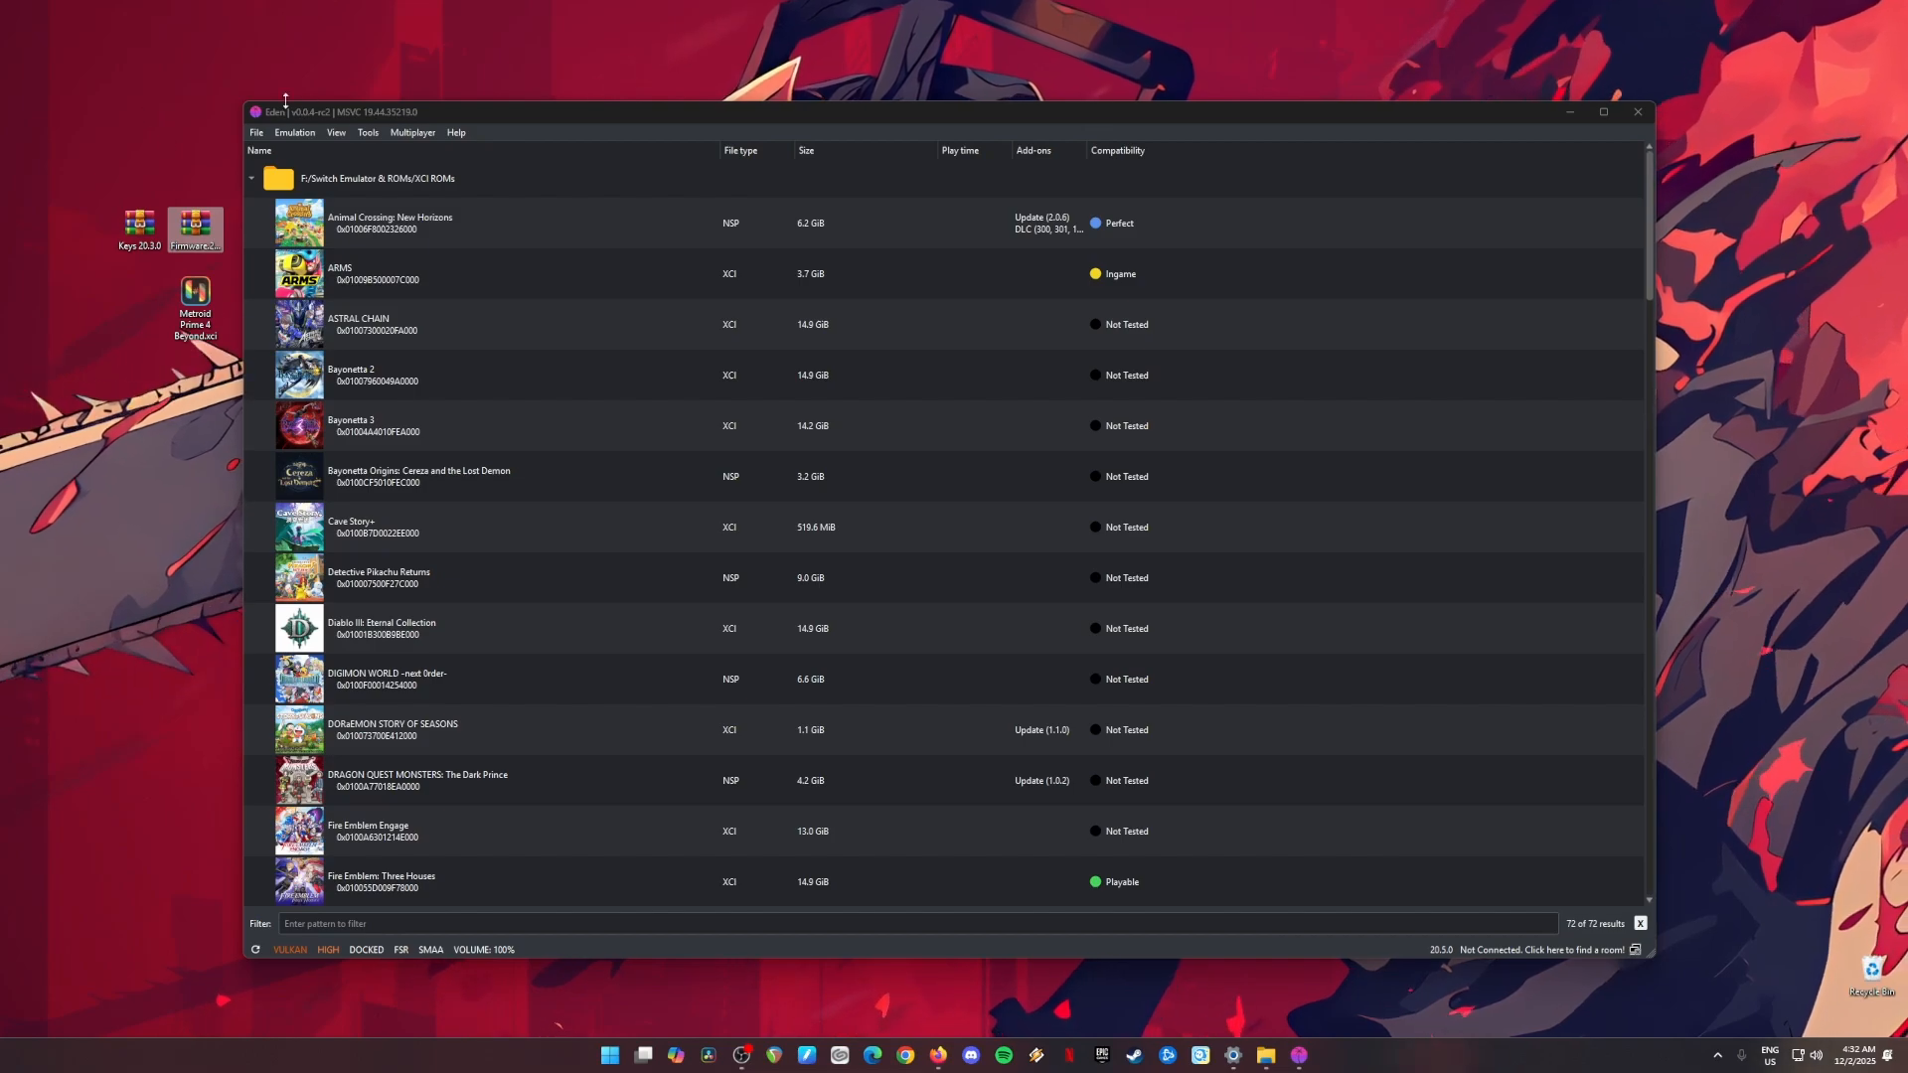
pyautogui.click(366, 118)
pyautogui.click(367, 134)
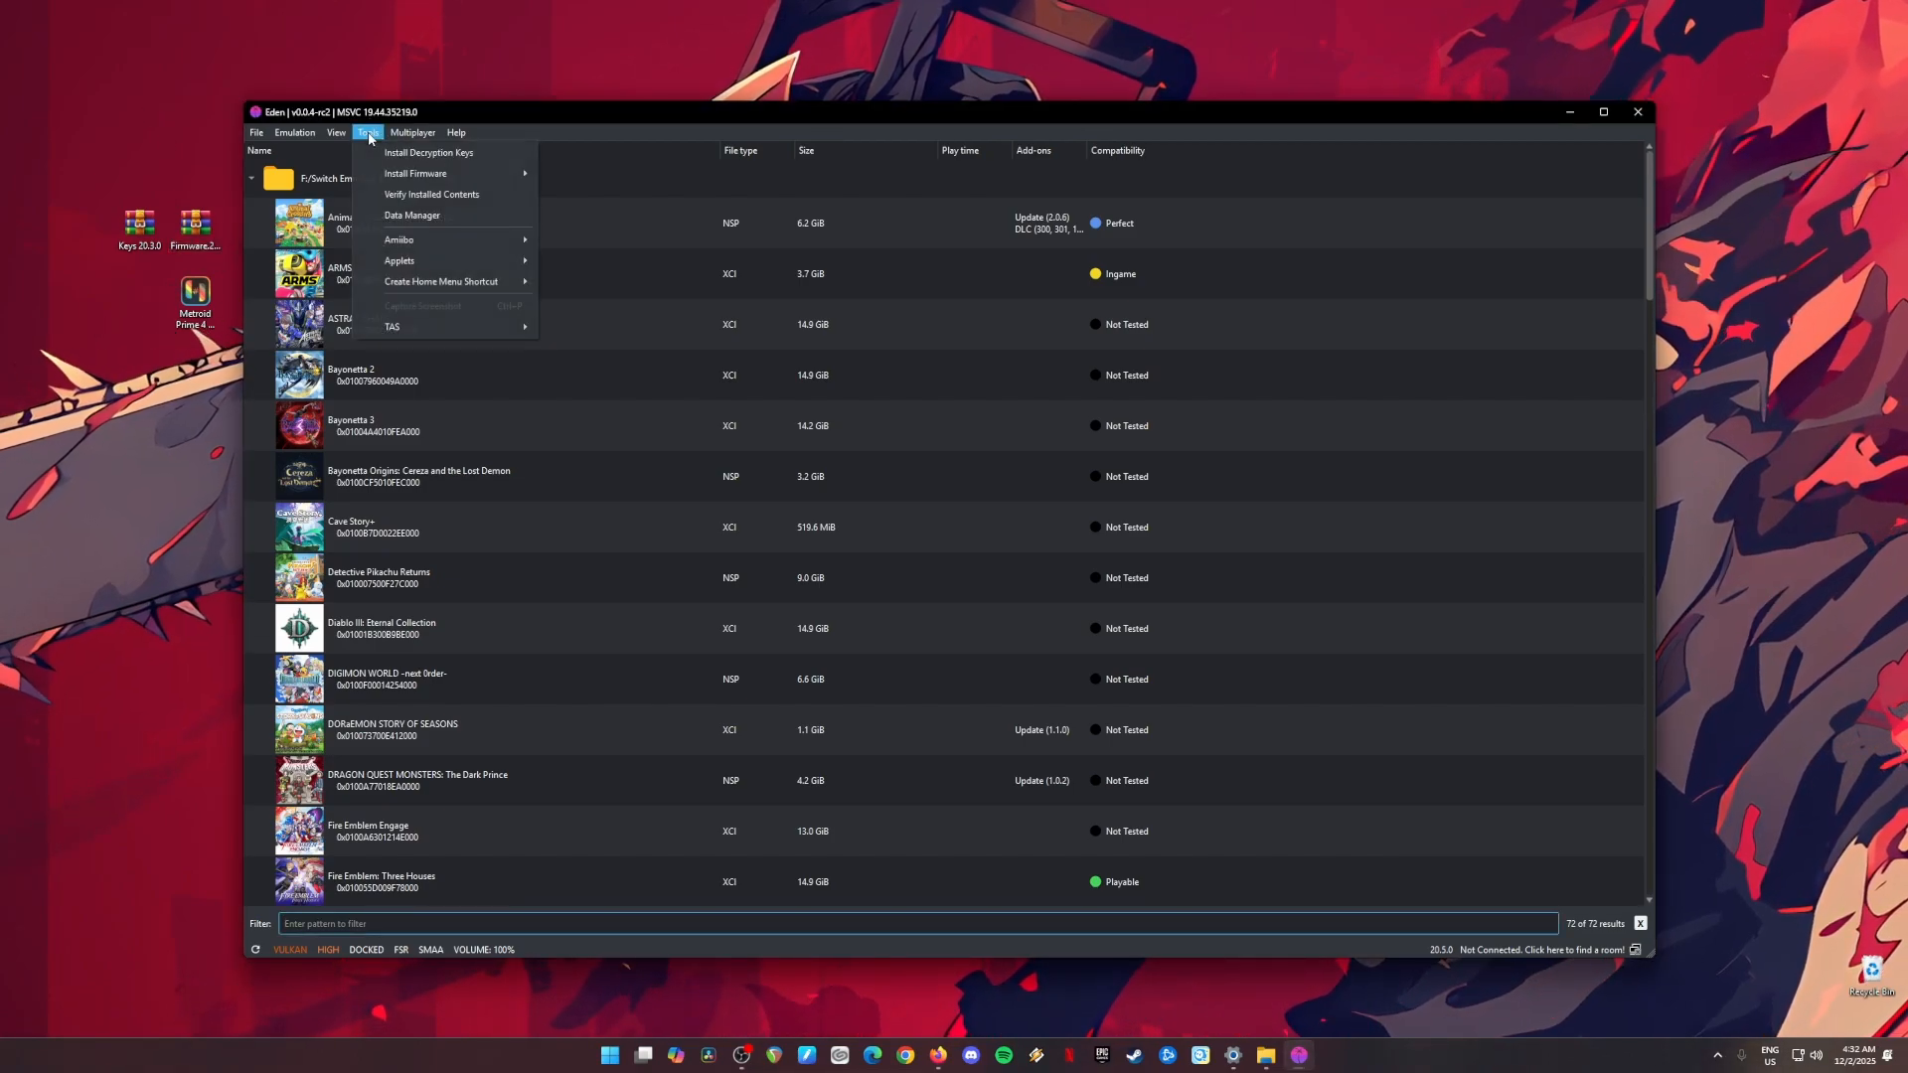
pyautogui.moveTo(497, 177)
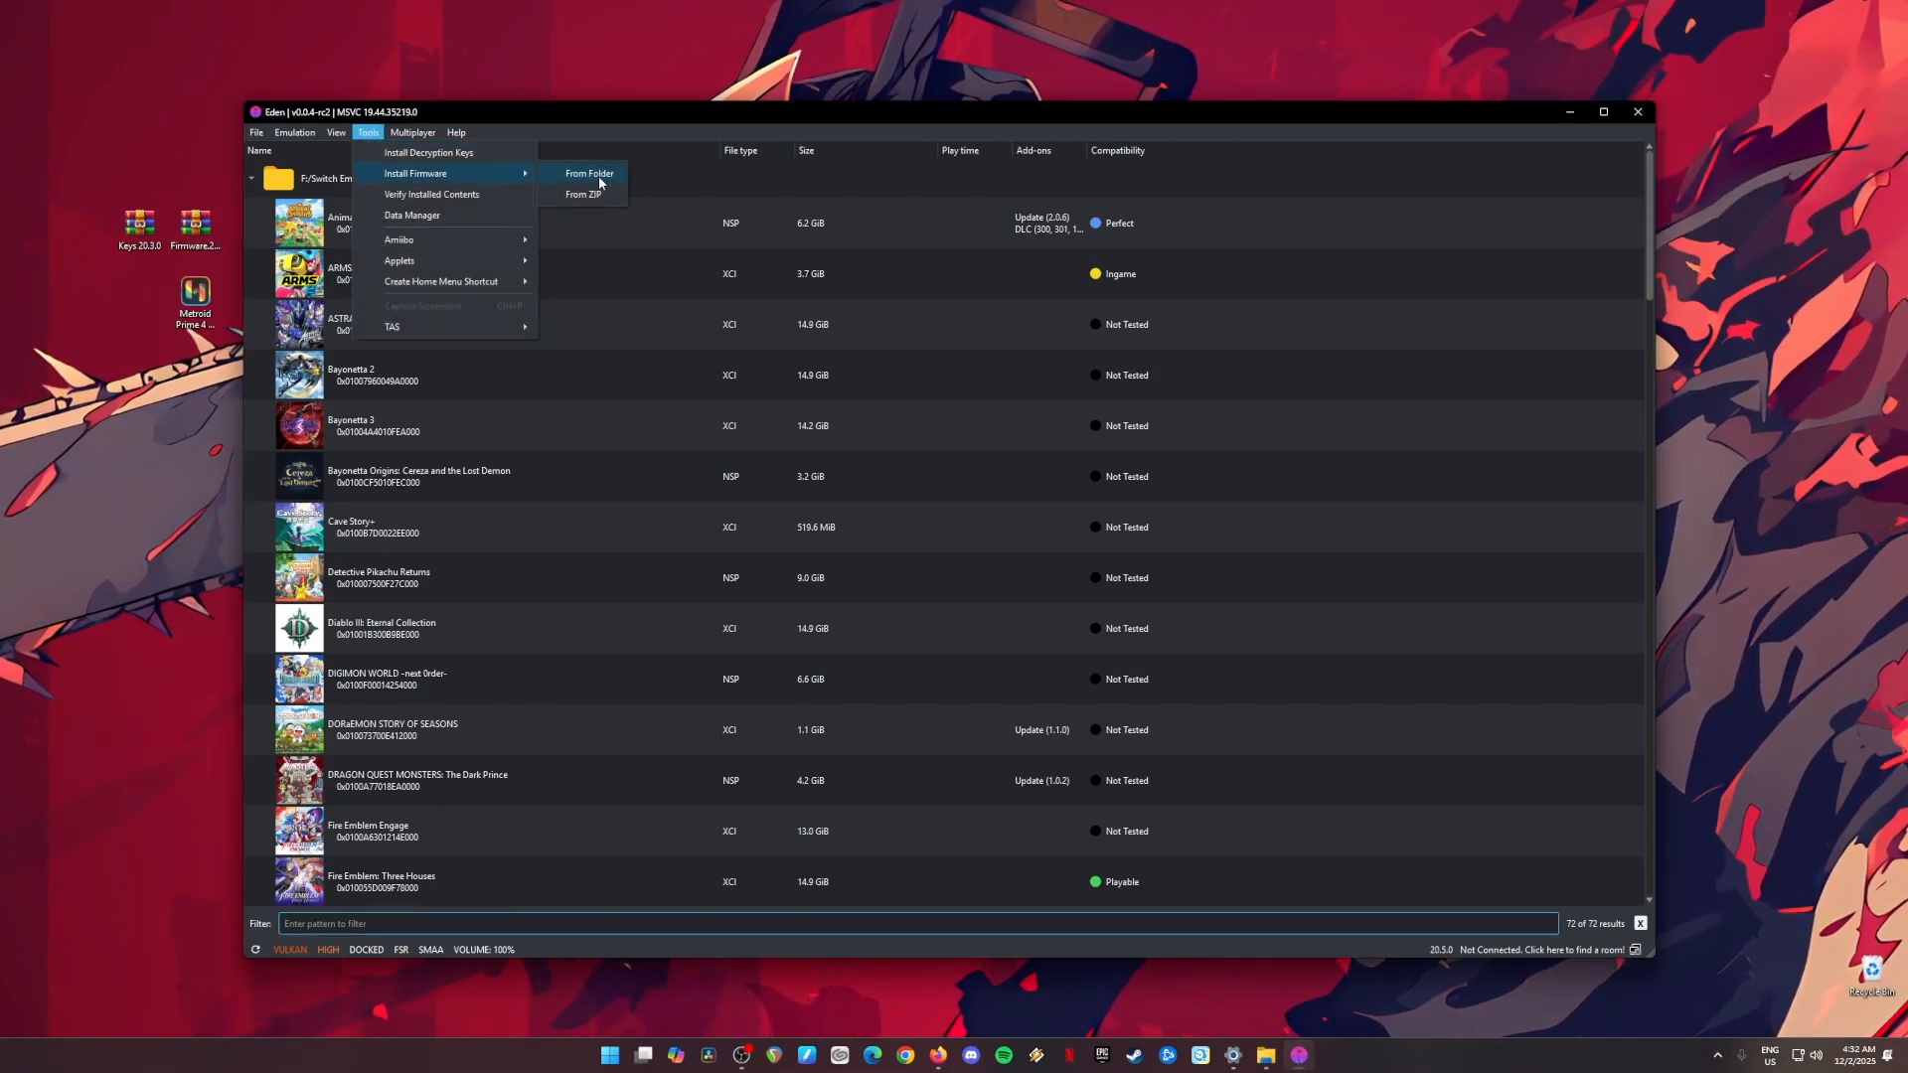
pyautogui.click(590, 196)
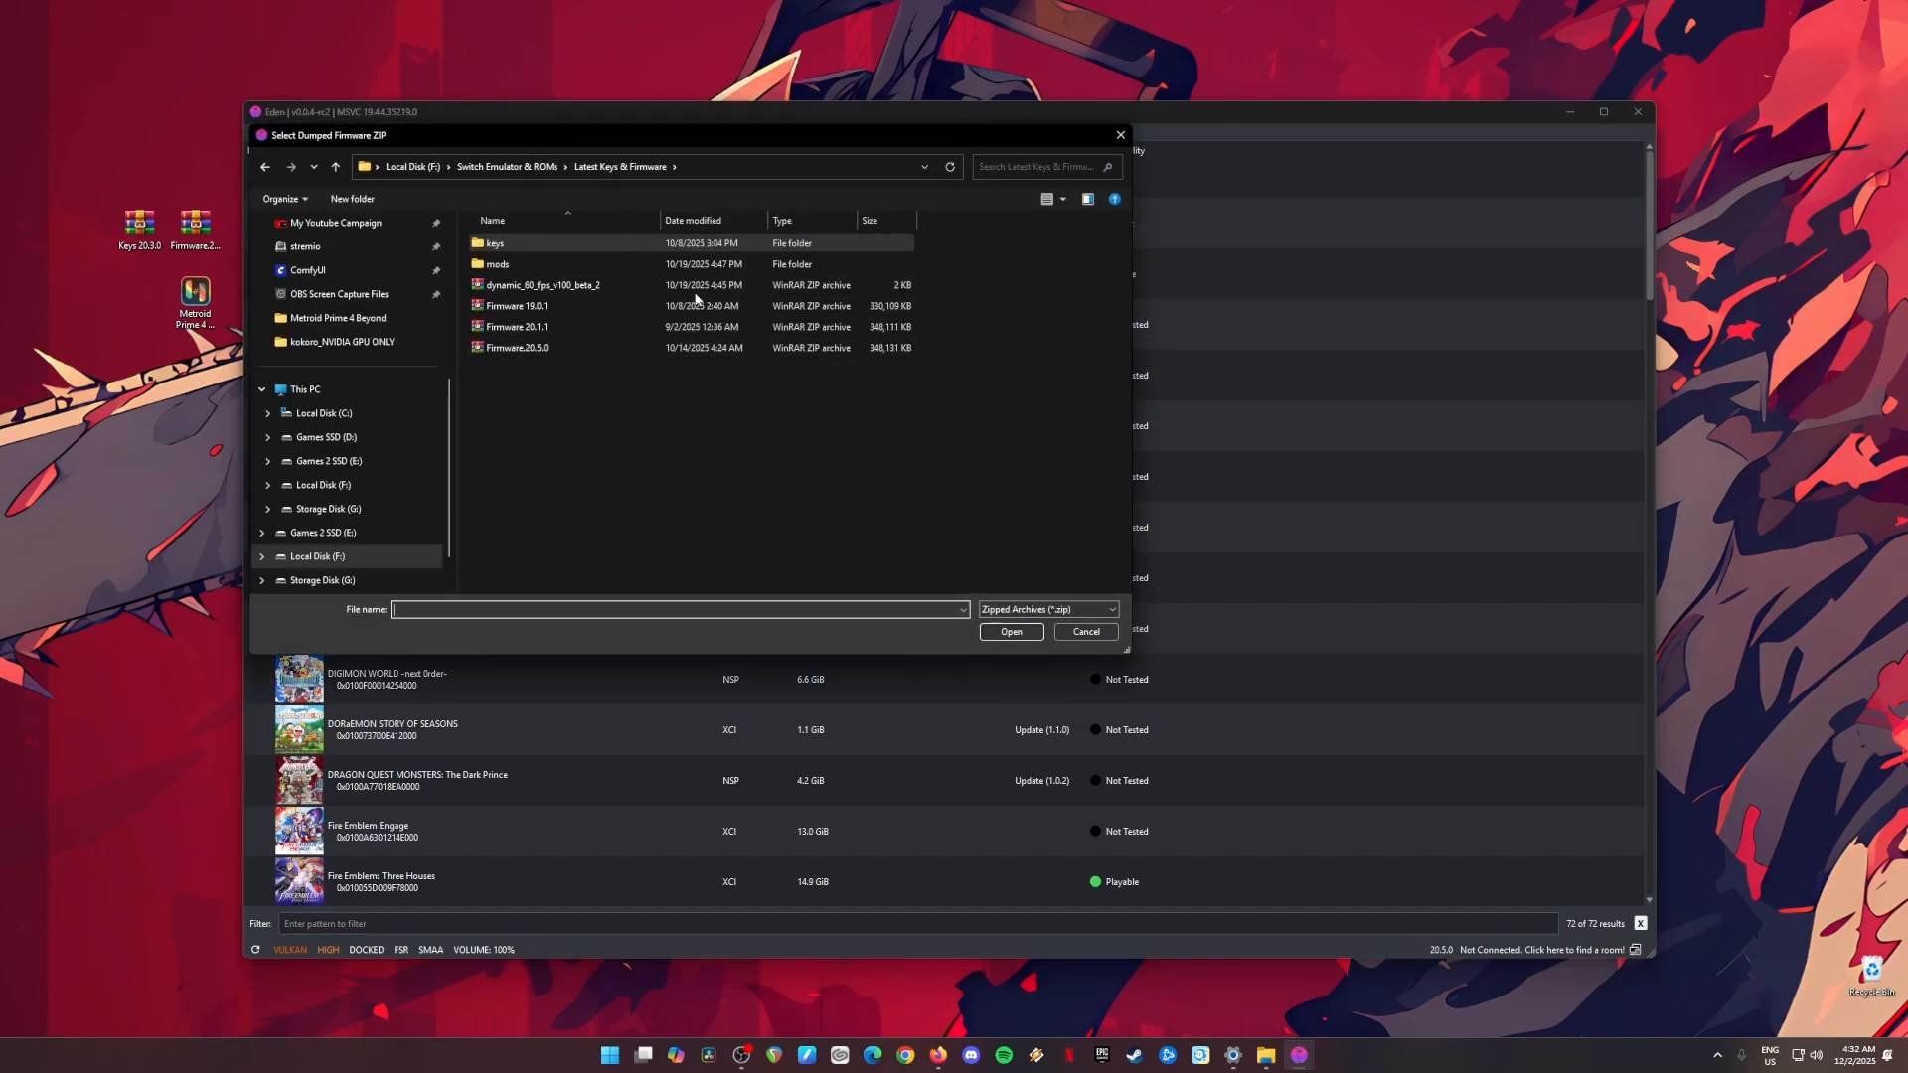
pyautogui.click(509, 348)
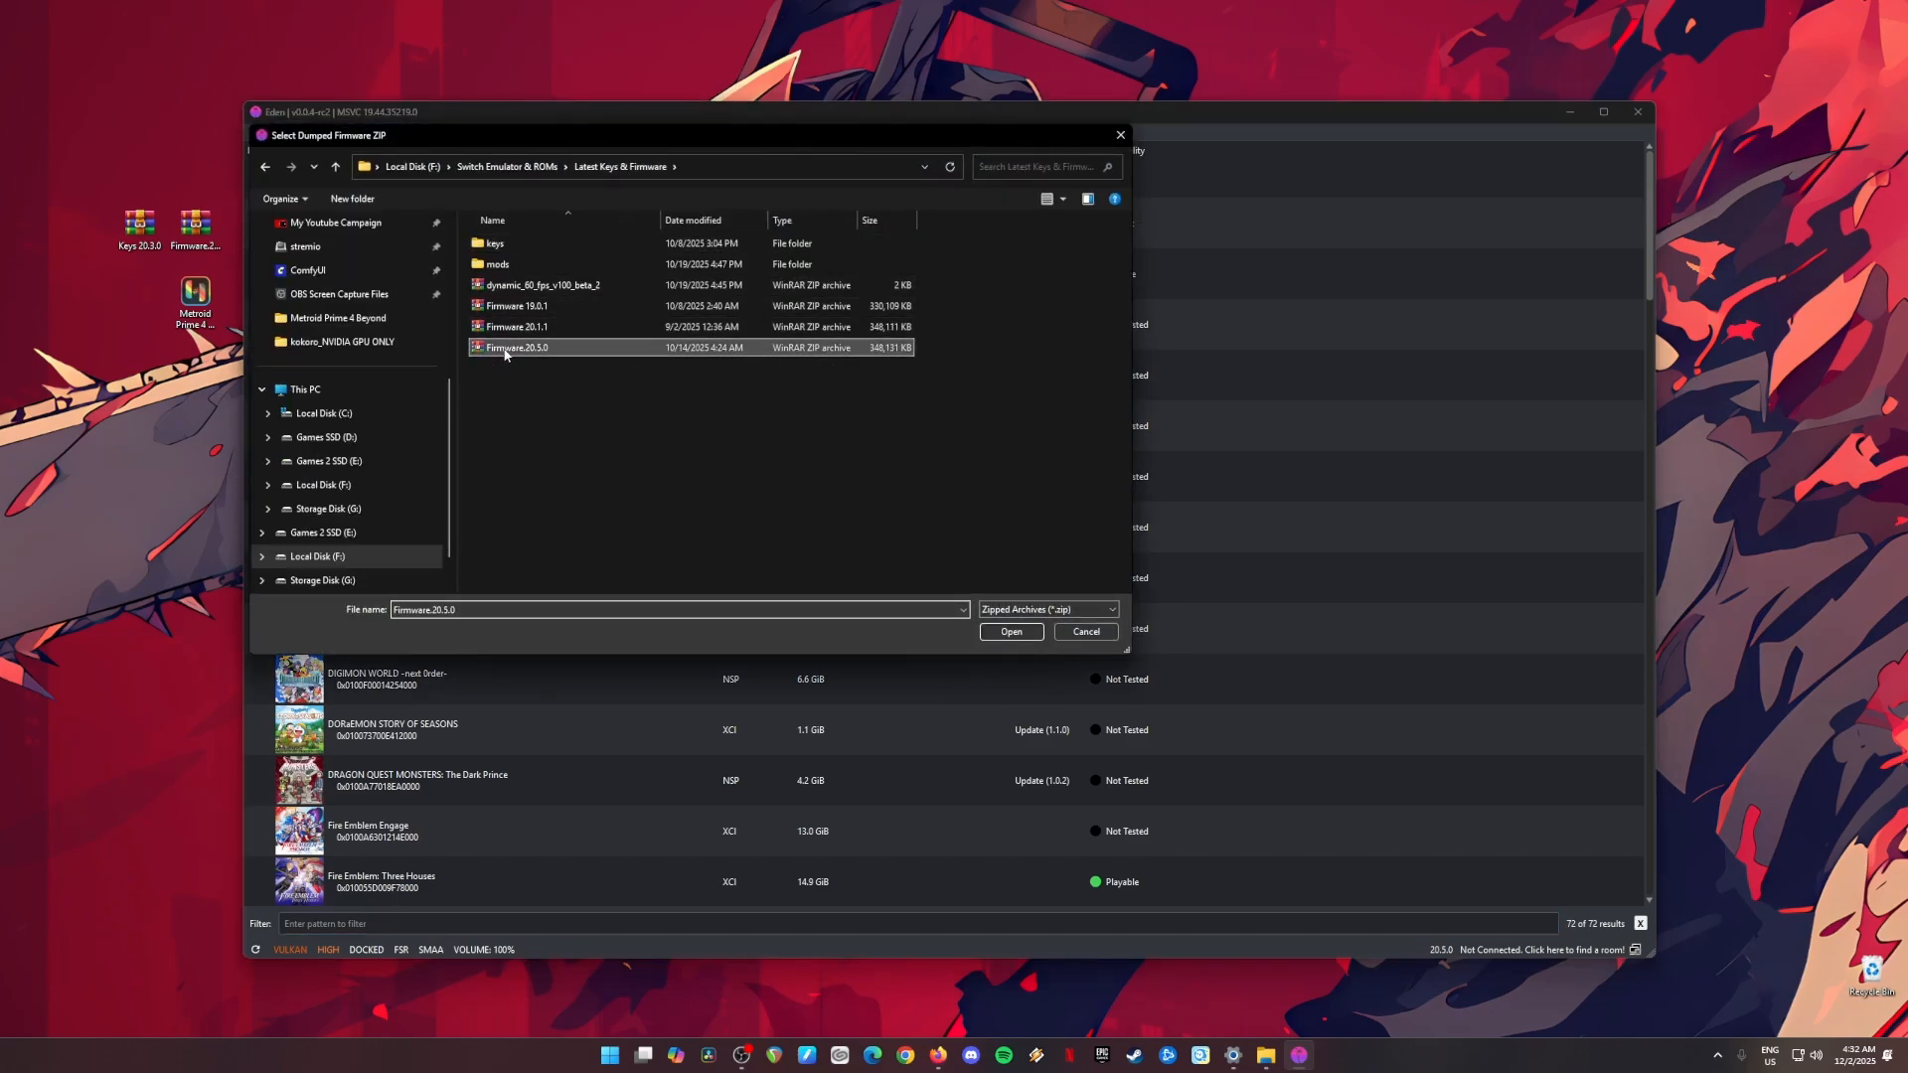
pyautogui.click(1013, 634)
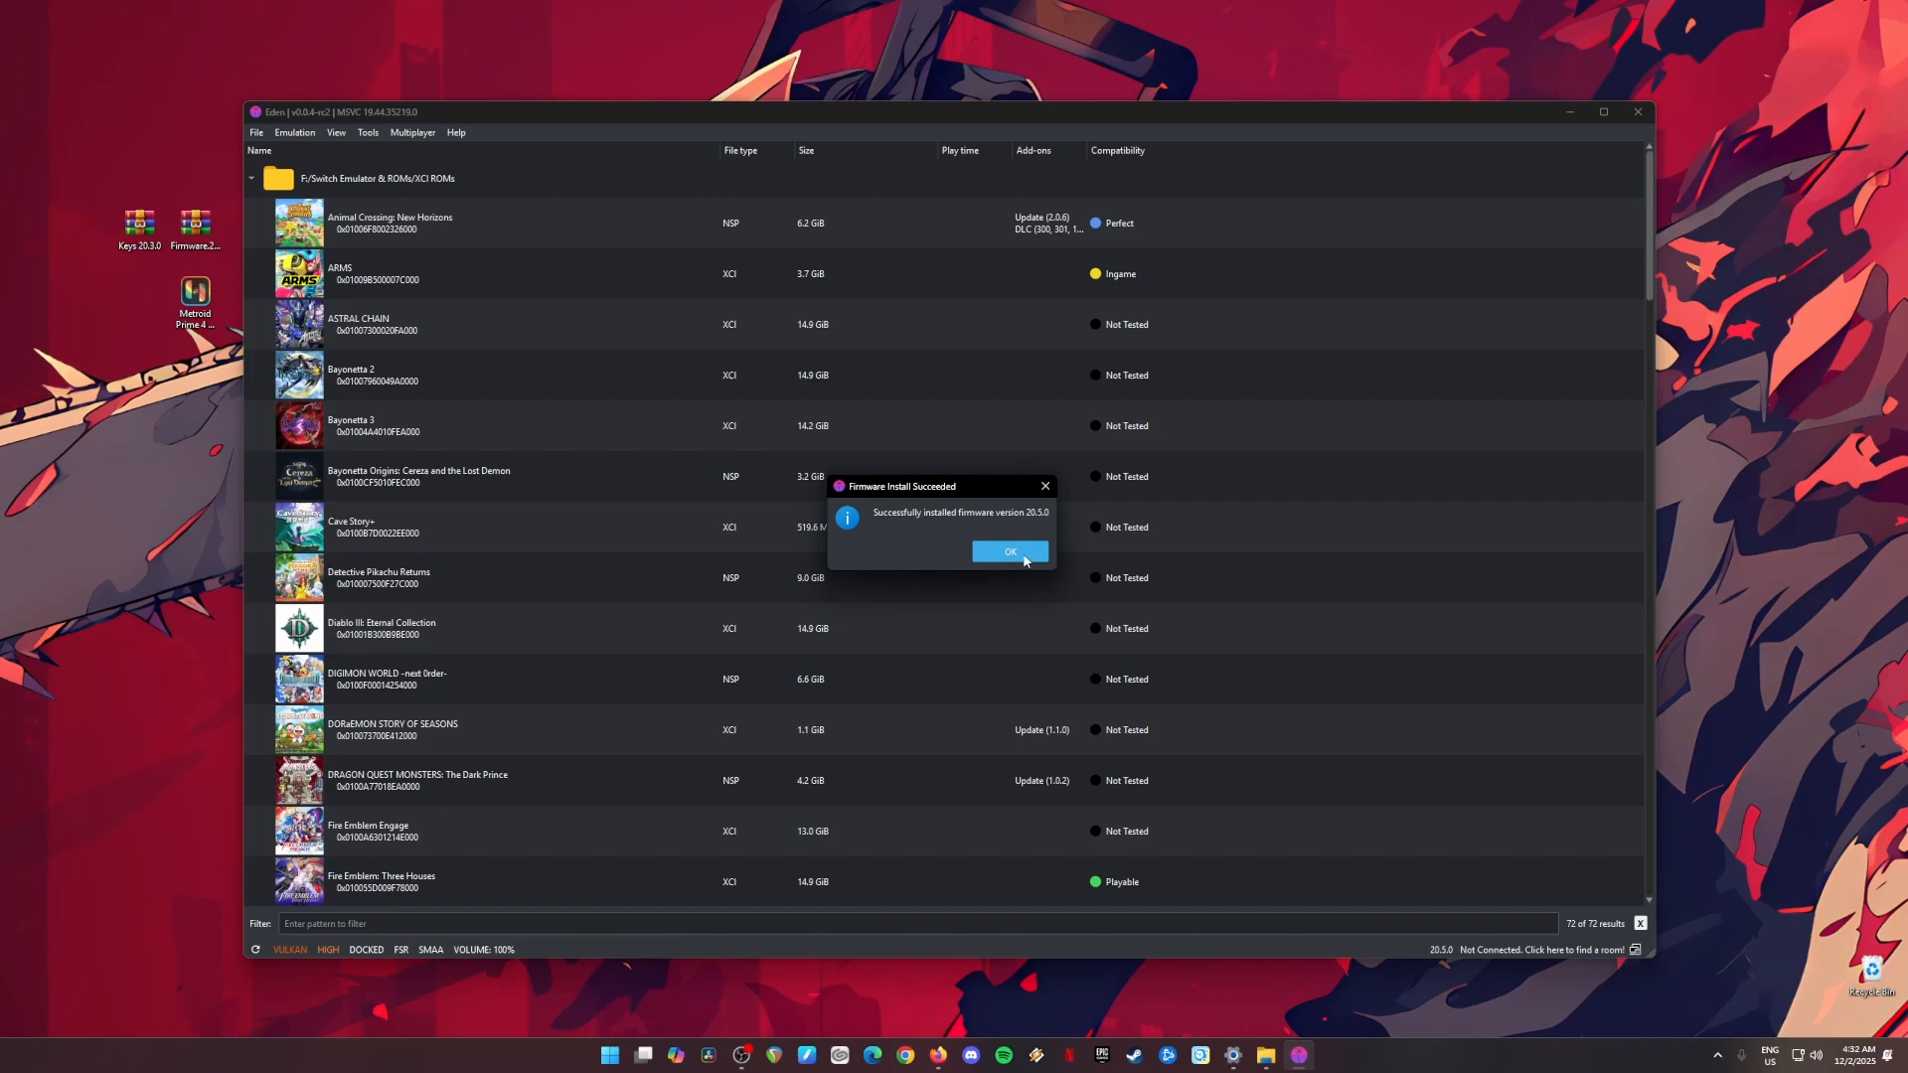
pyautogui.click(1010, 552)
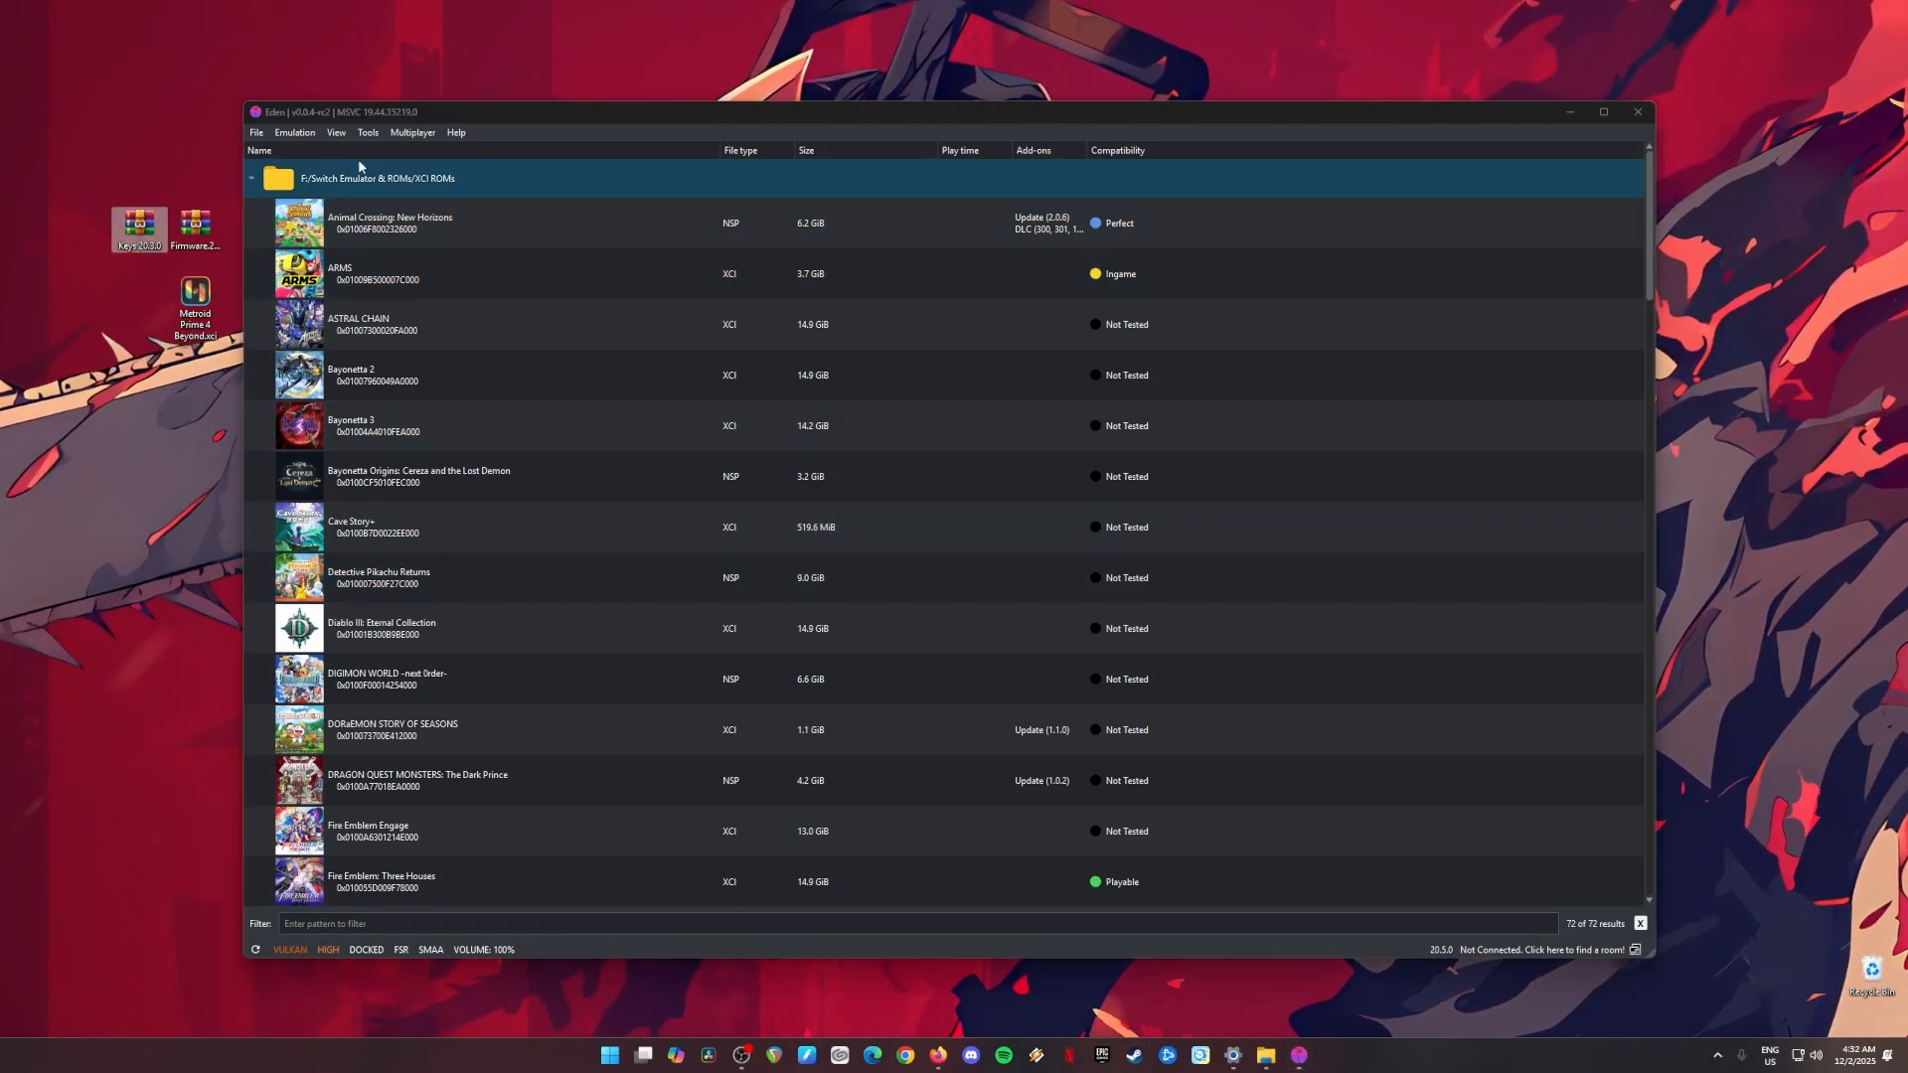
# Step: Start installing decryption keys and browse to the keys folder inside Latest Keys & Firmware
pyautogui.click(364, 118)
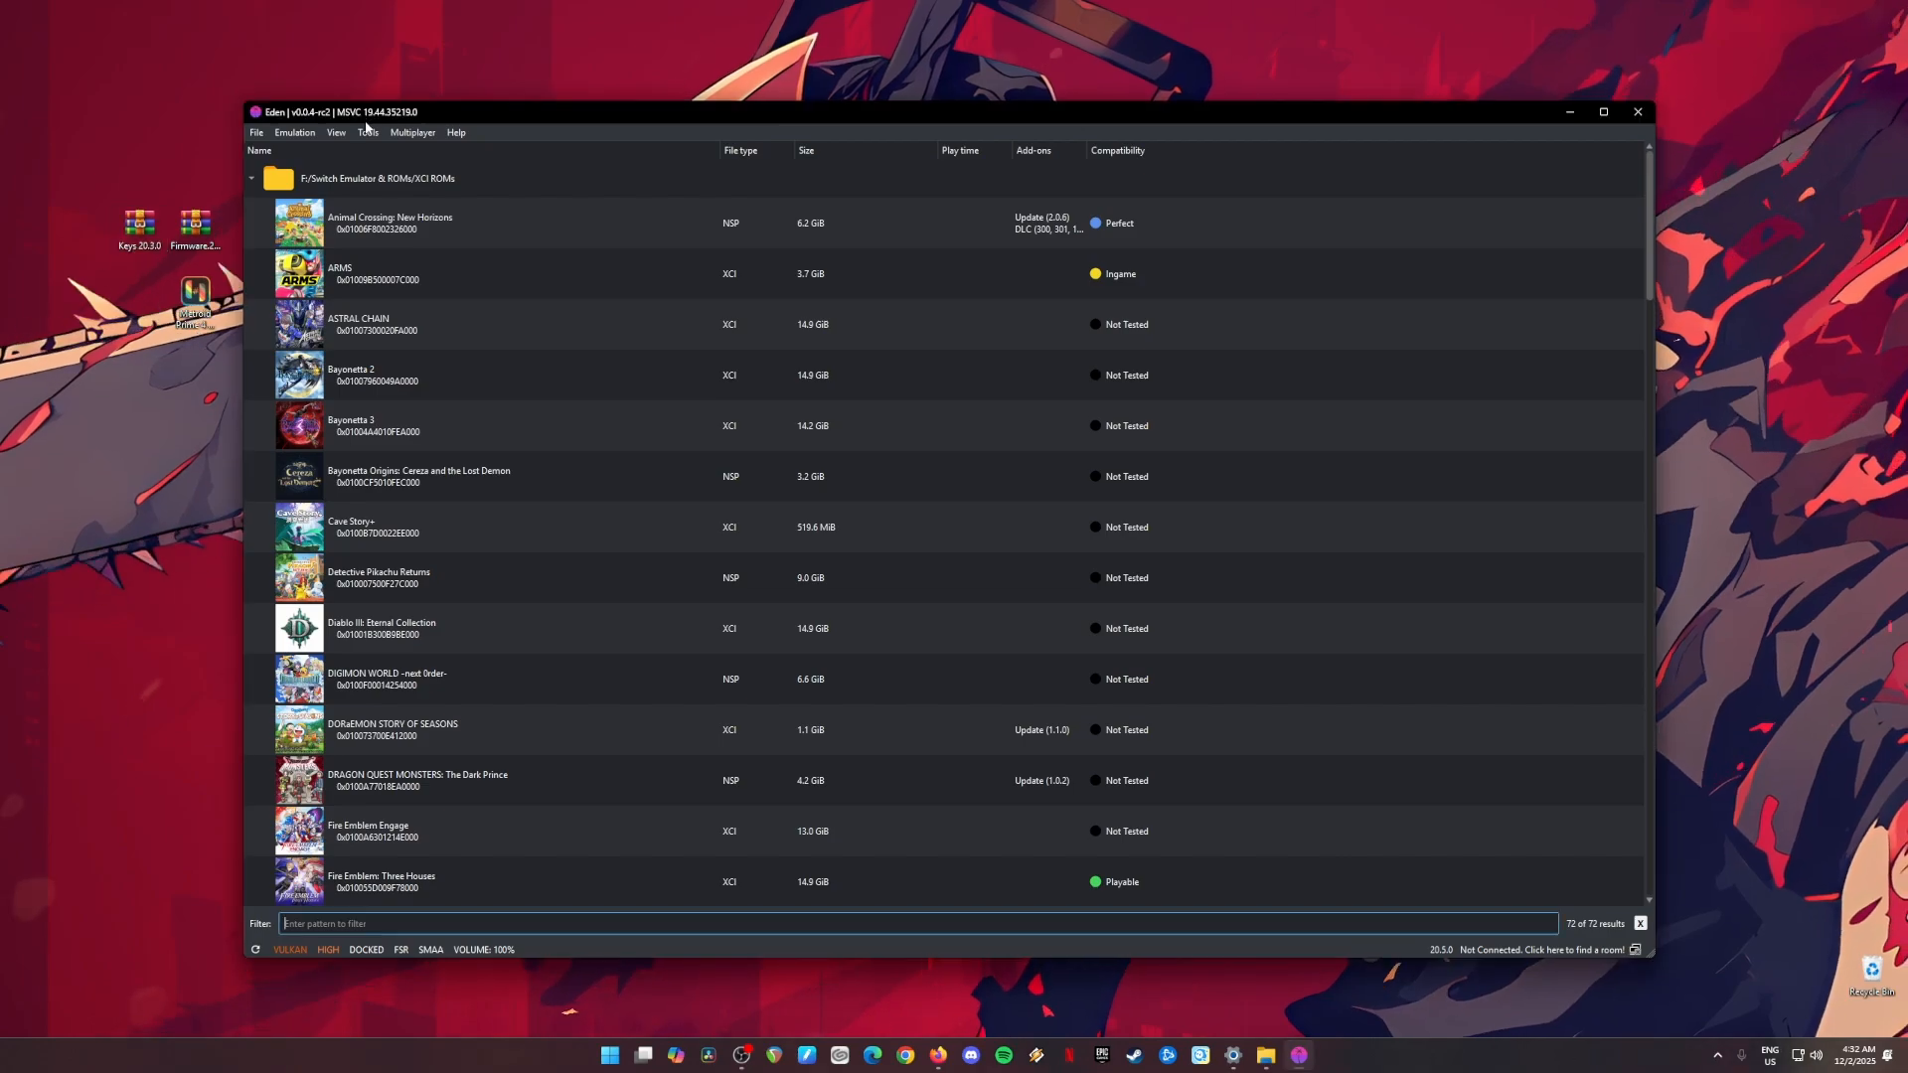
pyautogui.click(368, 133)
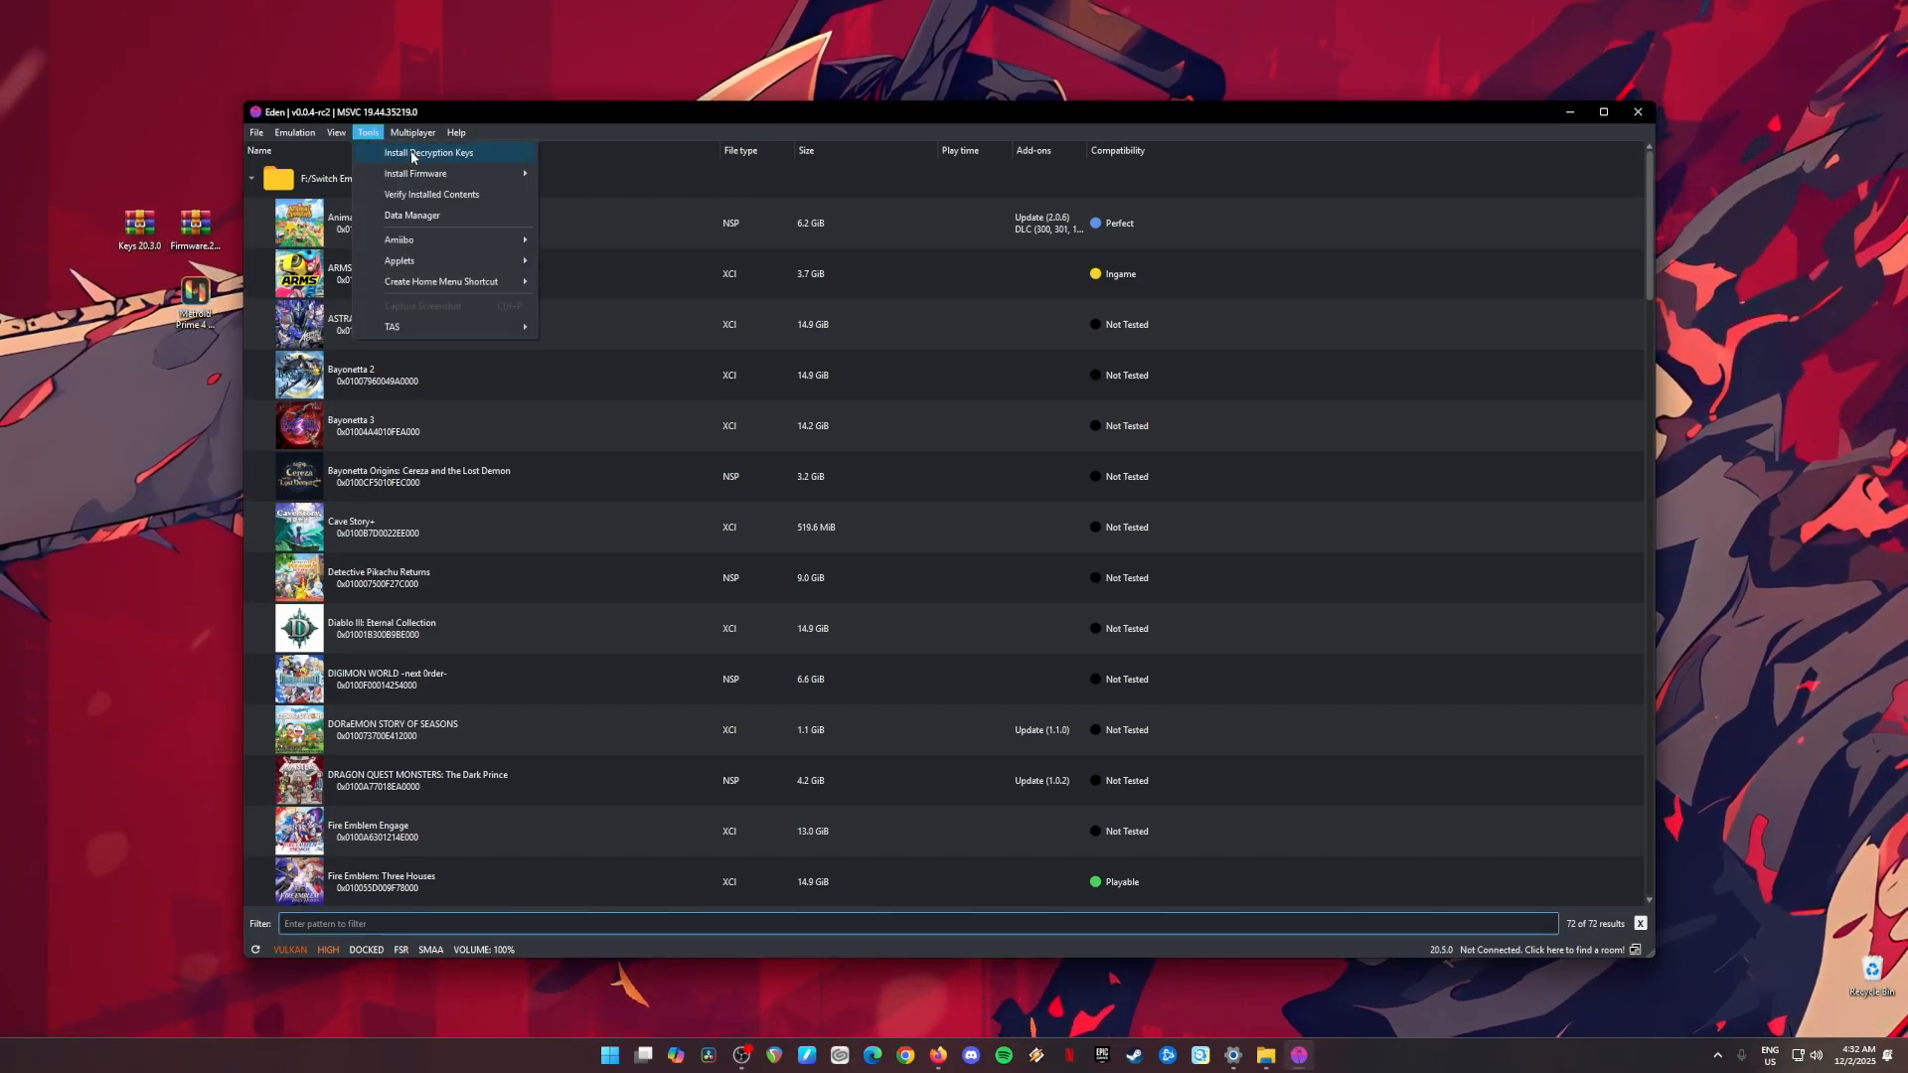
pyautogui.click(412, 153)
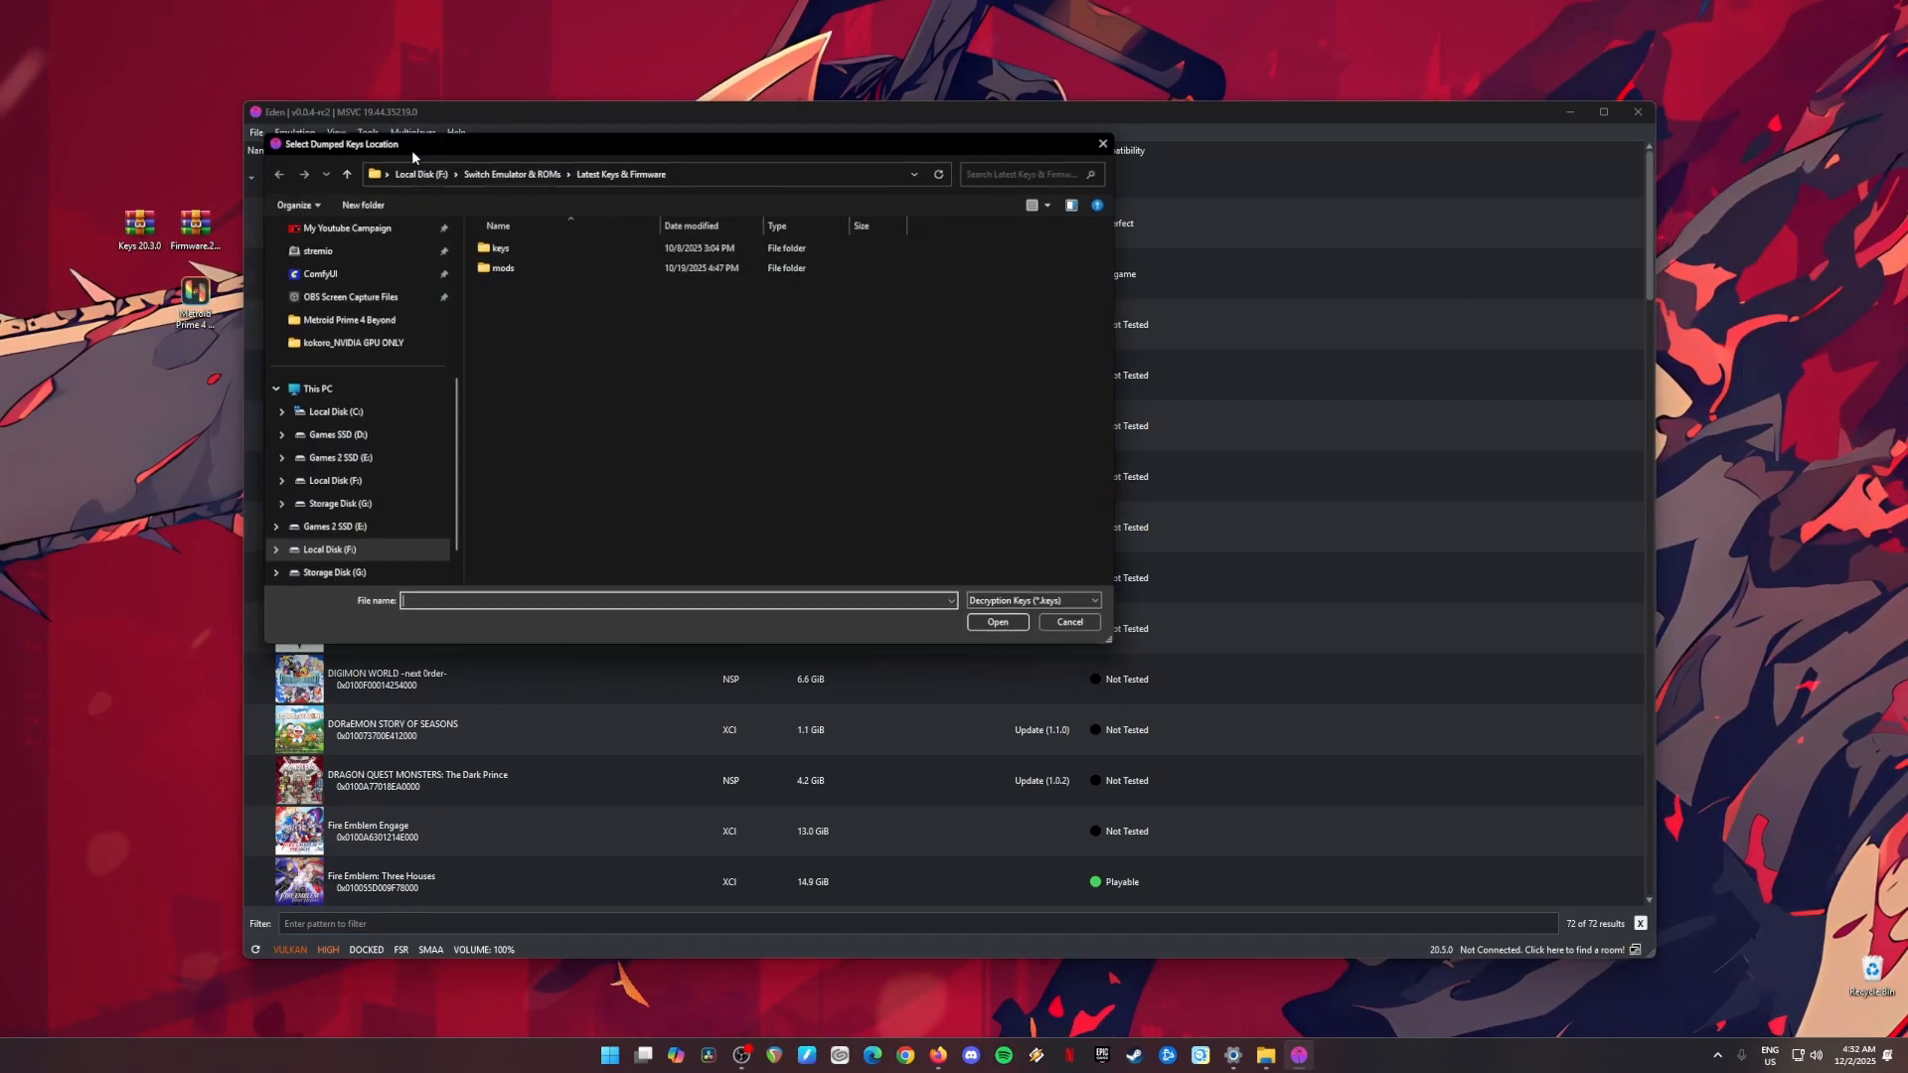
pyautogui.click(537, 247)
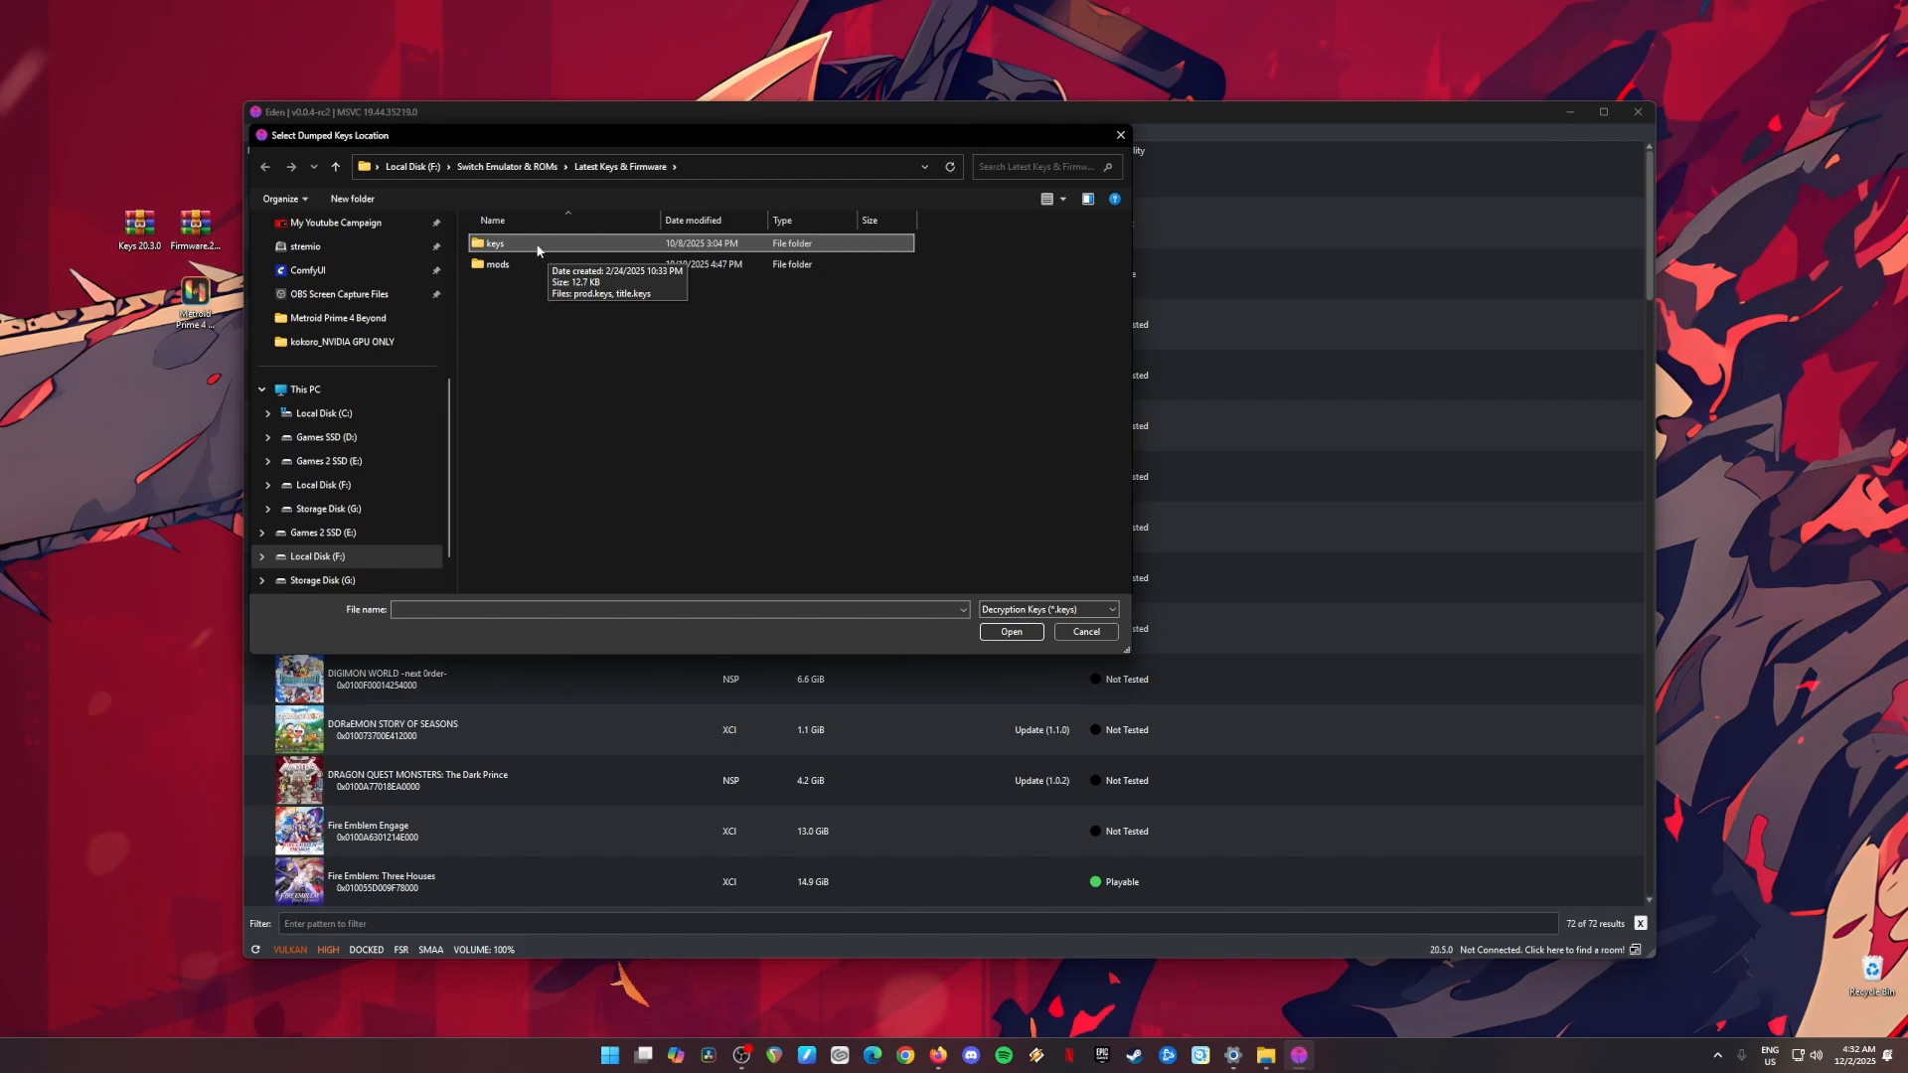
pyautogui.doubleClick(537, 247)
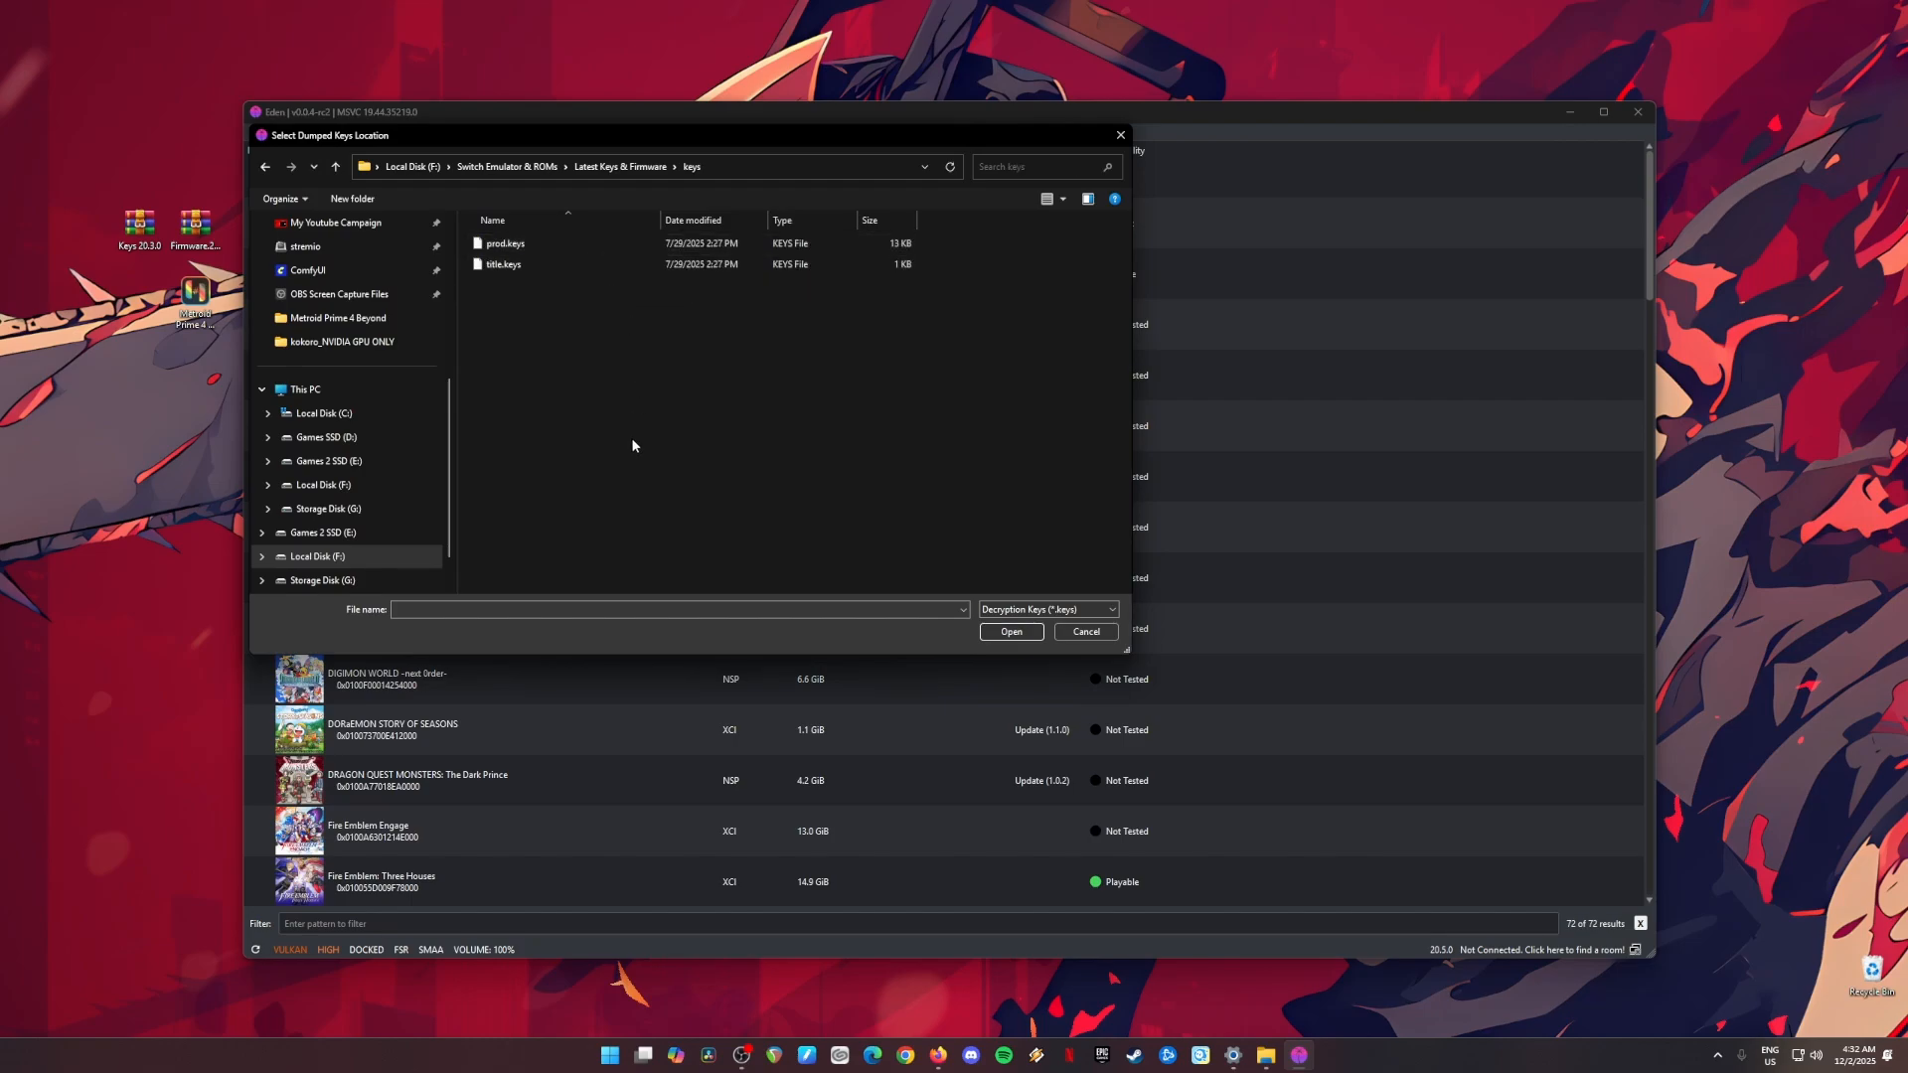
# Step: Copy prod.keys and title.keys from the desktop archive Keys 20.3.0 into the keys folder, replacing the existing files
pyautogui.doubleClick(139, 225)
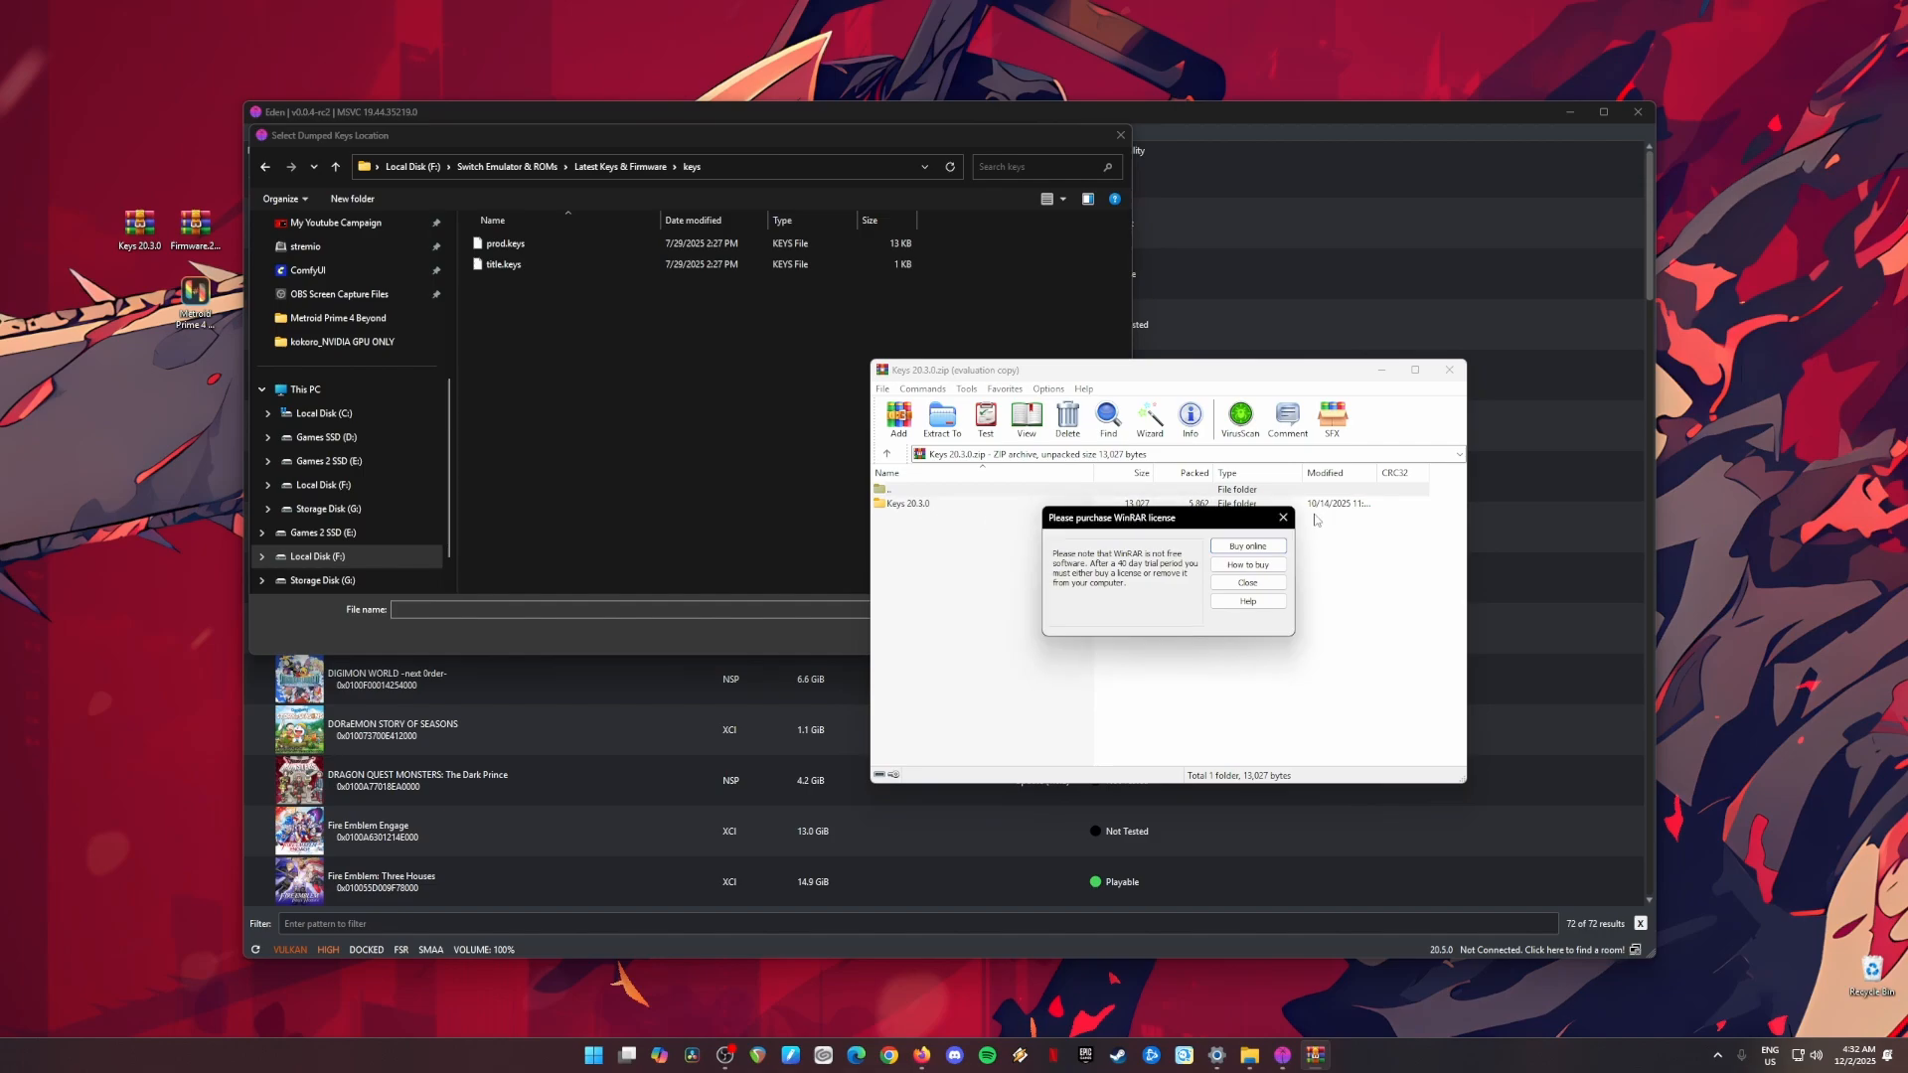
pyautogui.click(1297, 514)
pyautogui.doubleClick(921, 504)
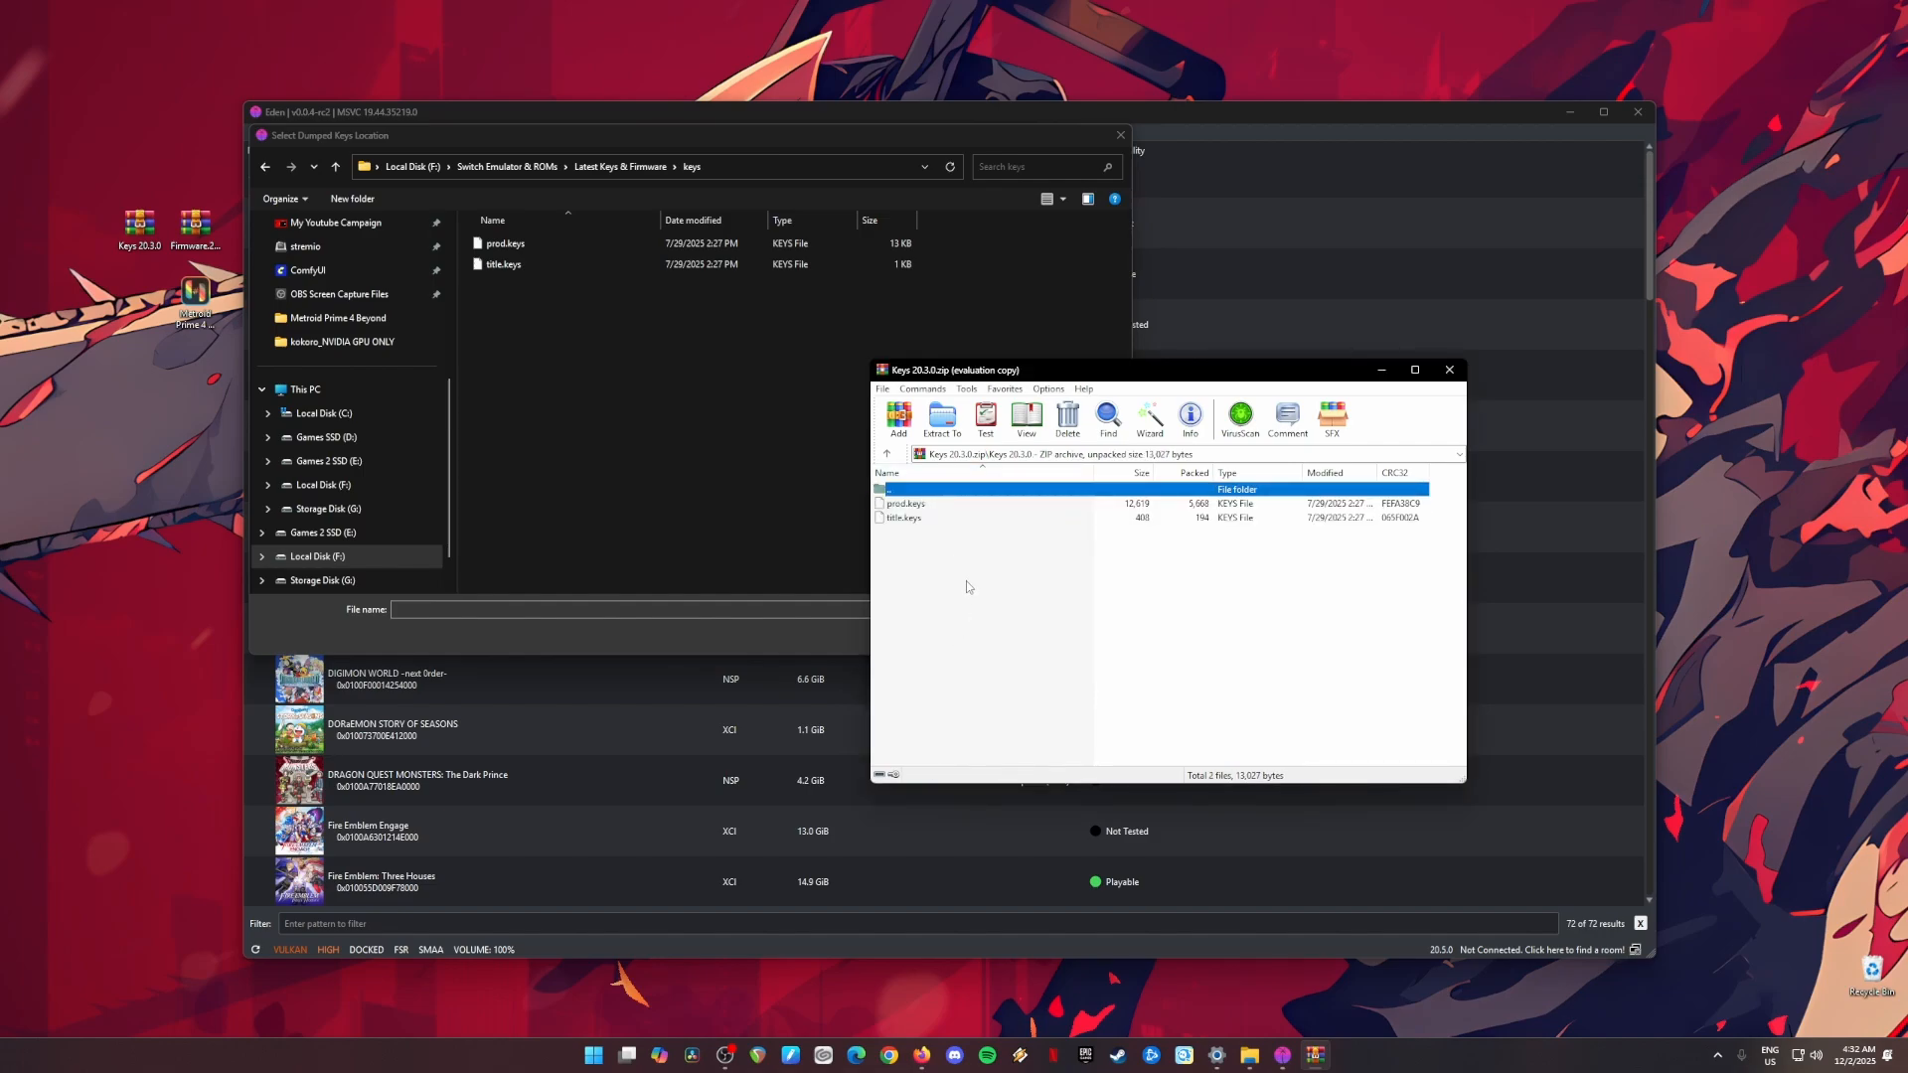
pyautogui.moveTo(967, 586); pyautogui.dragTo(609, 328)
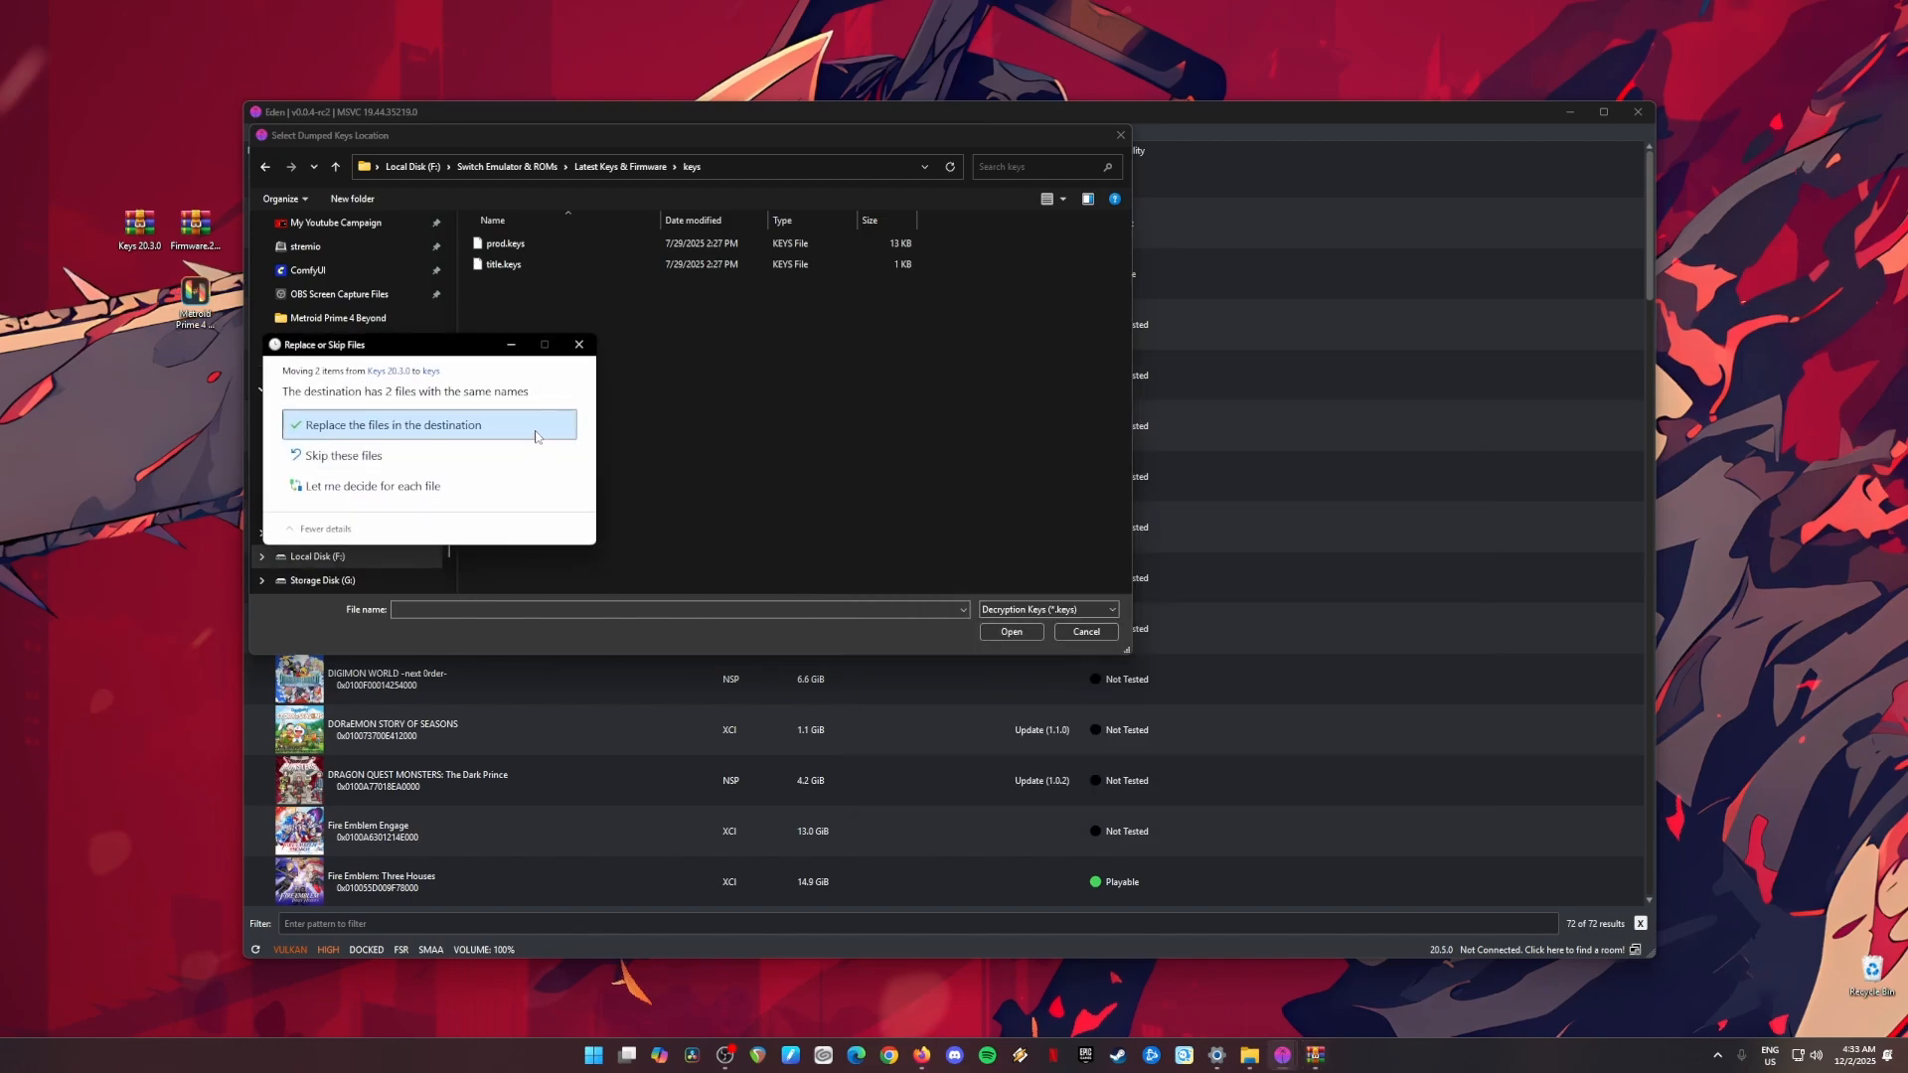
pyautogui.click(544, 440)
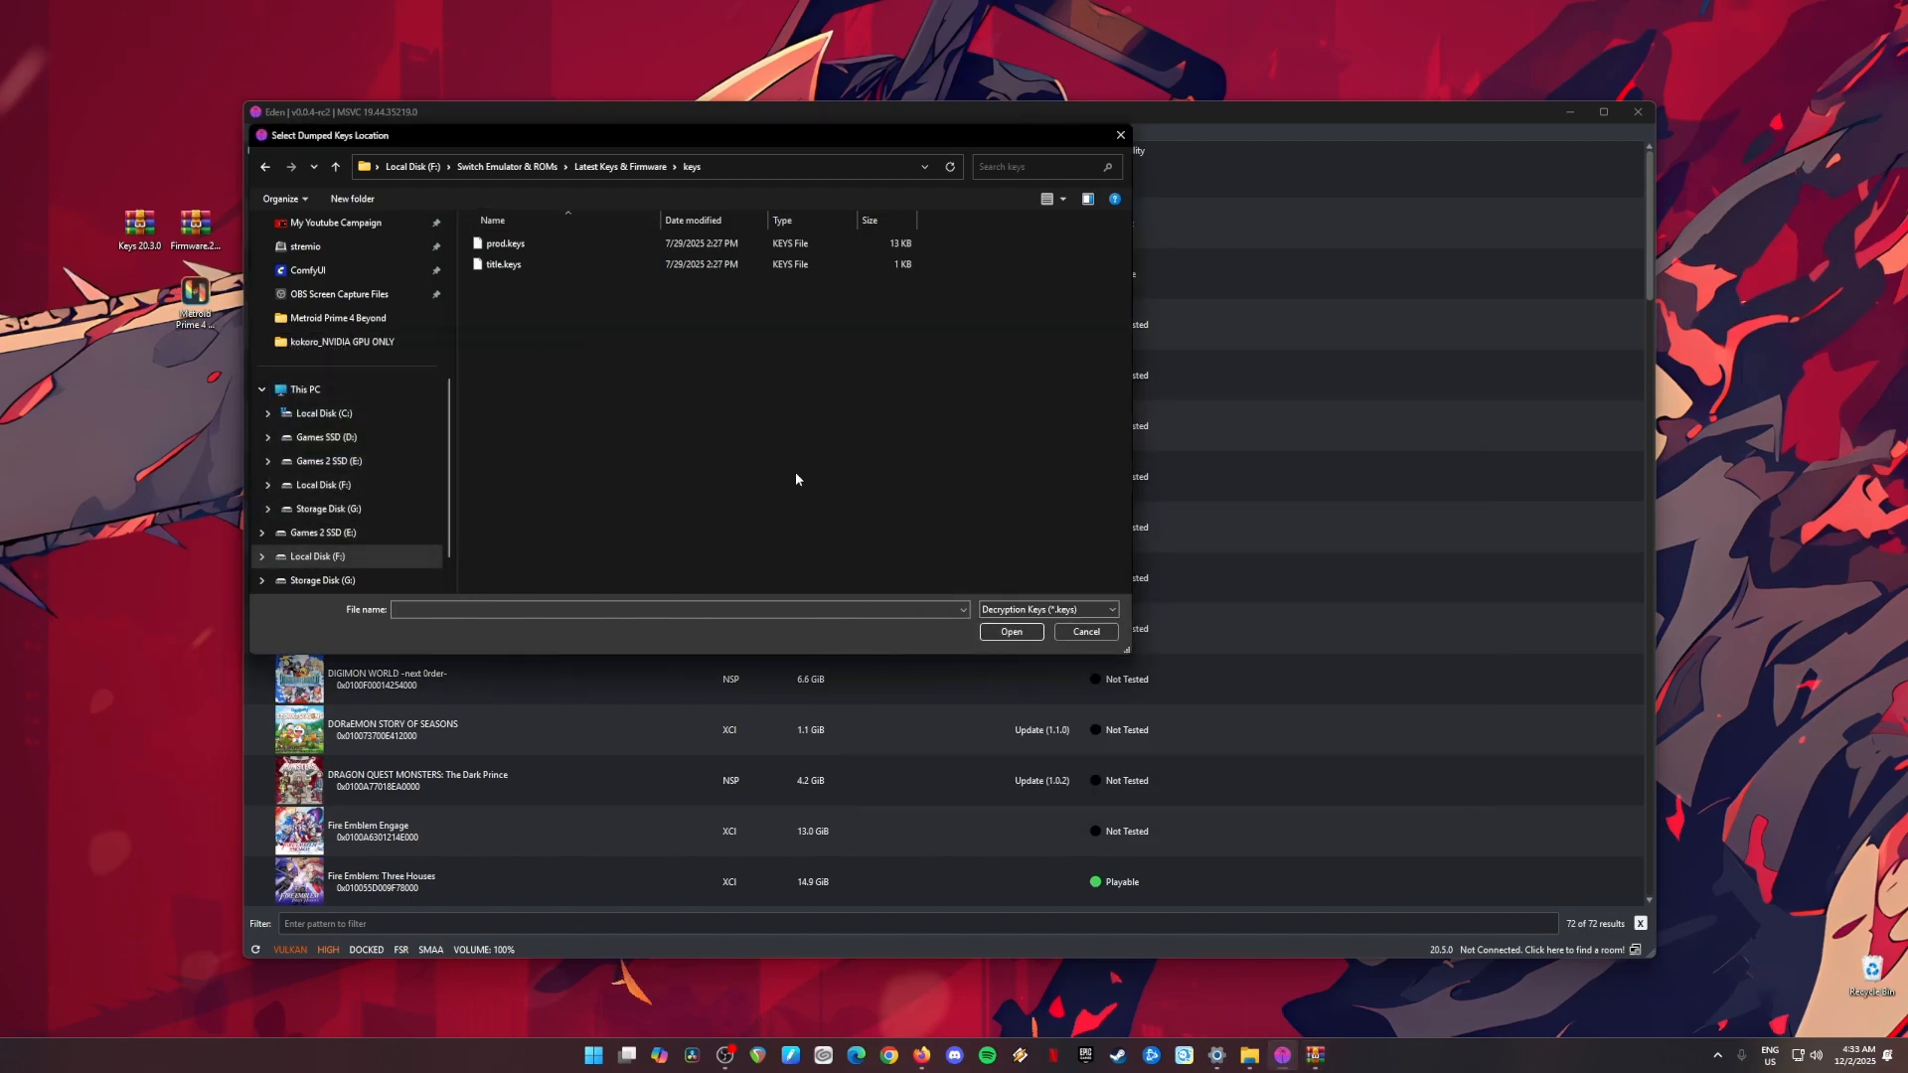
# Step: Install prod.keys as the decryption keys file
pyautogui.click(501, 243)
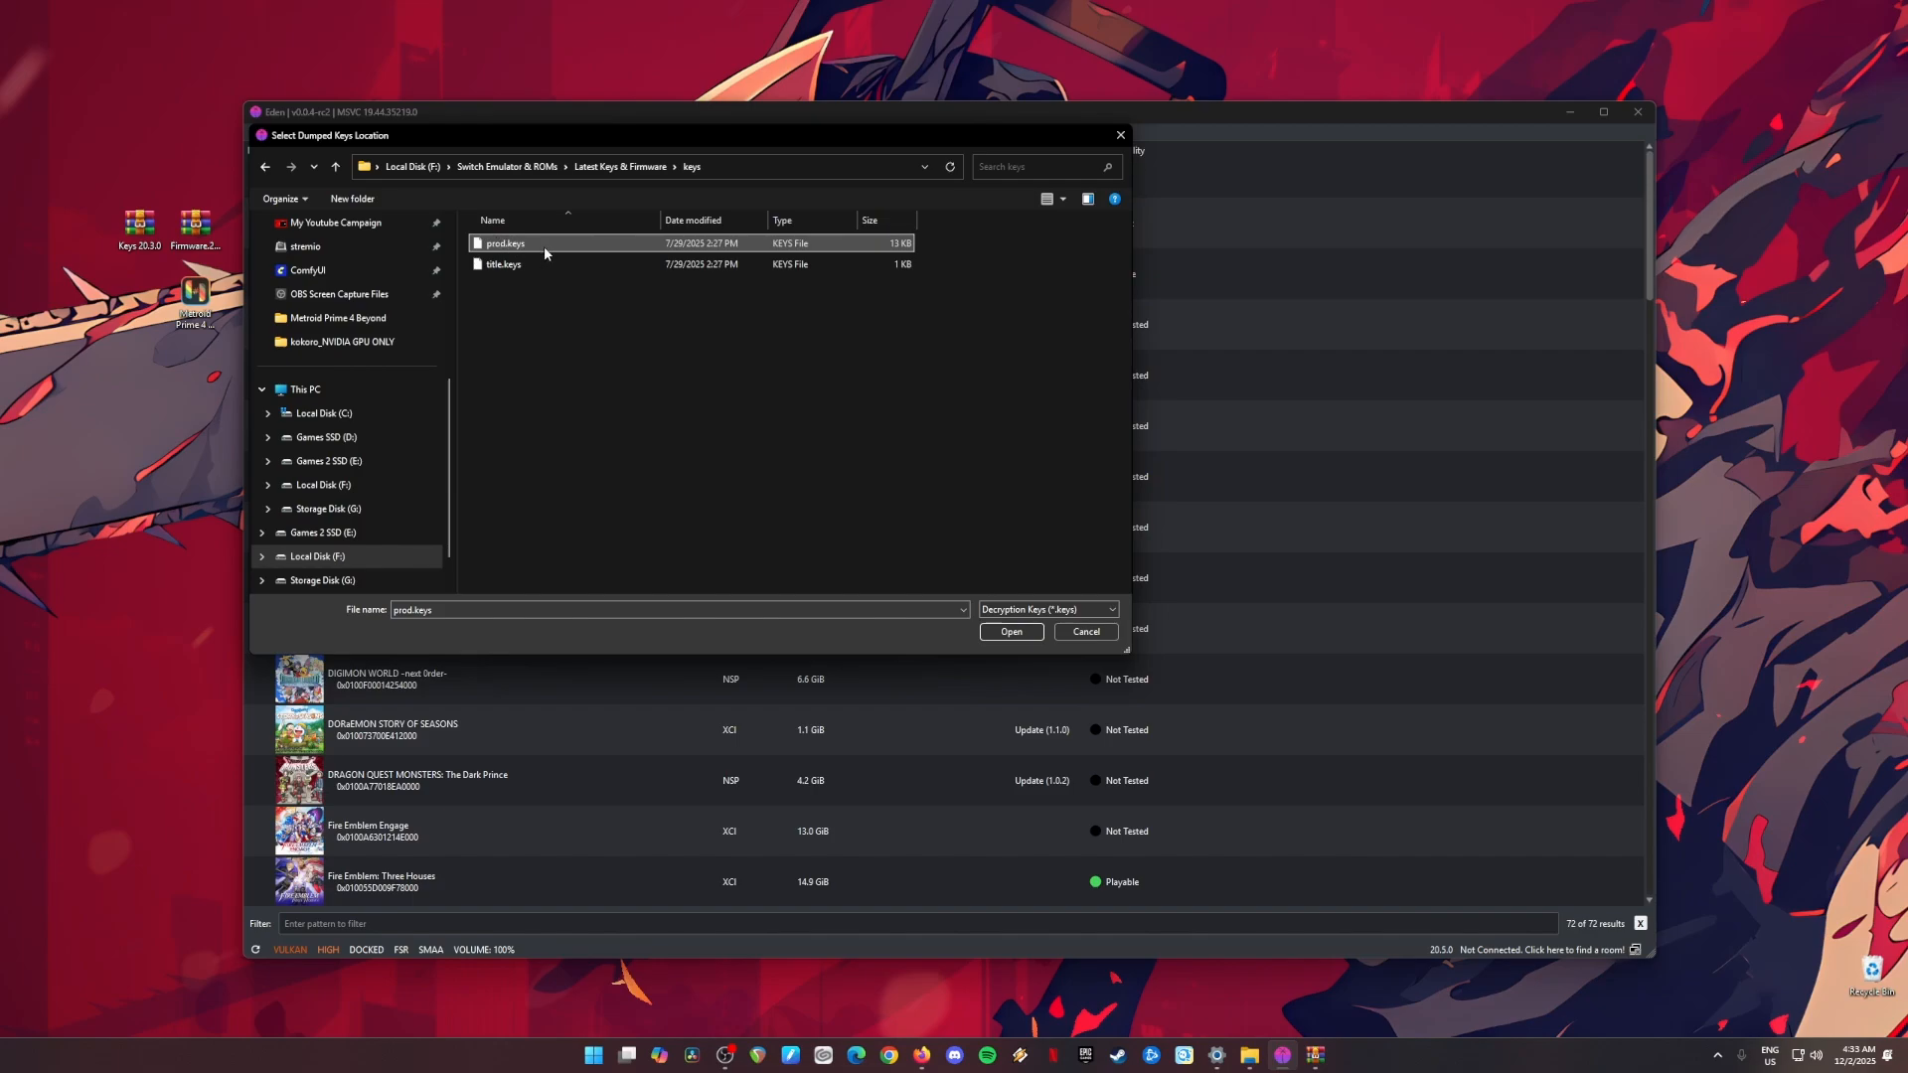
pyautogui.click(999, 630)
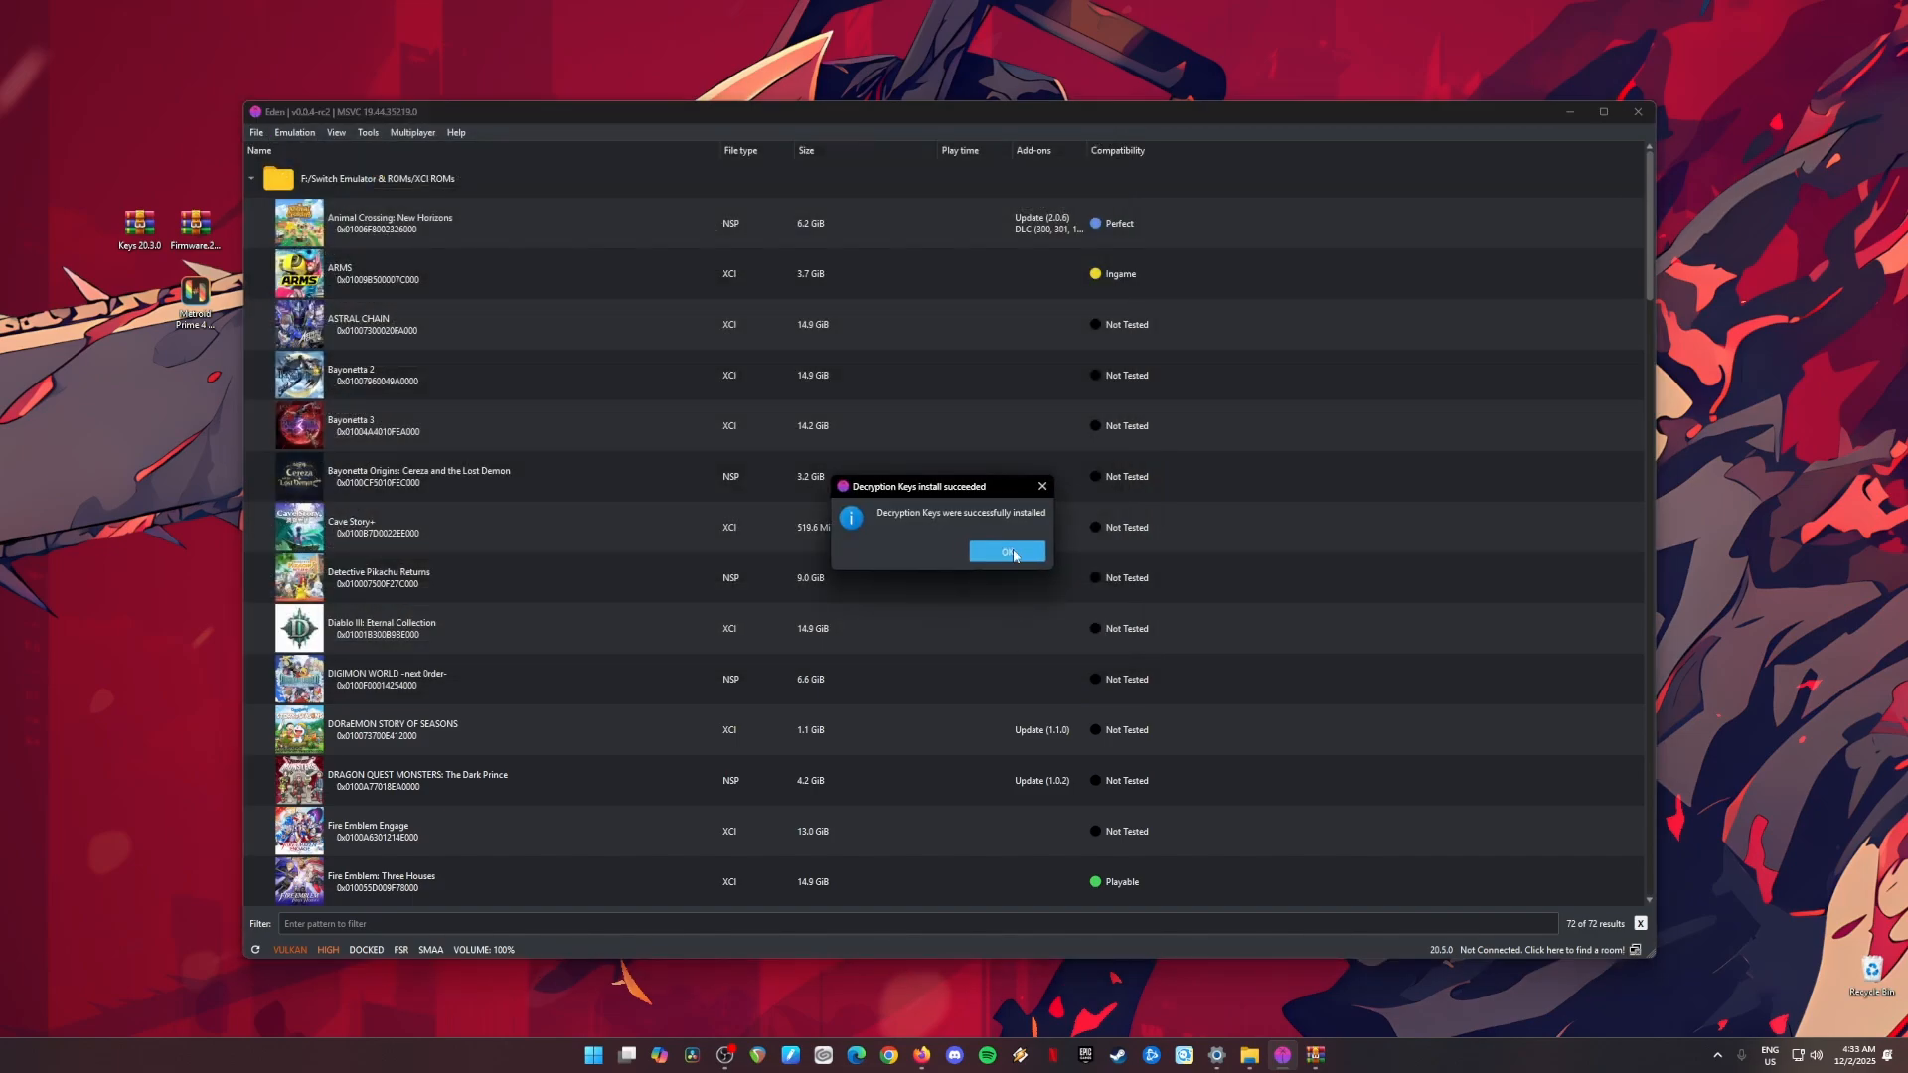
pyautogui.click(1010, 553)
# Step: Run the decryption keys installation again with title.keys from the keys folder
pyautogui.click(368, 132)
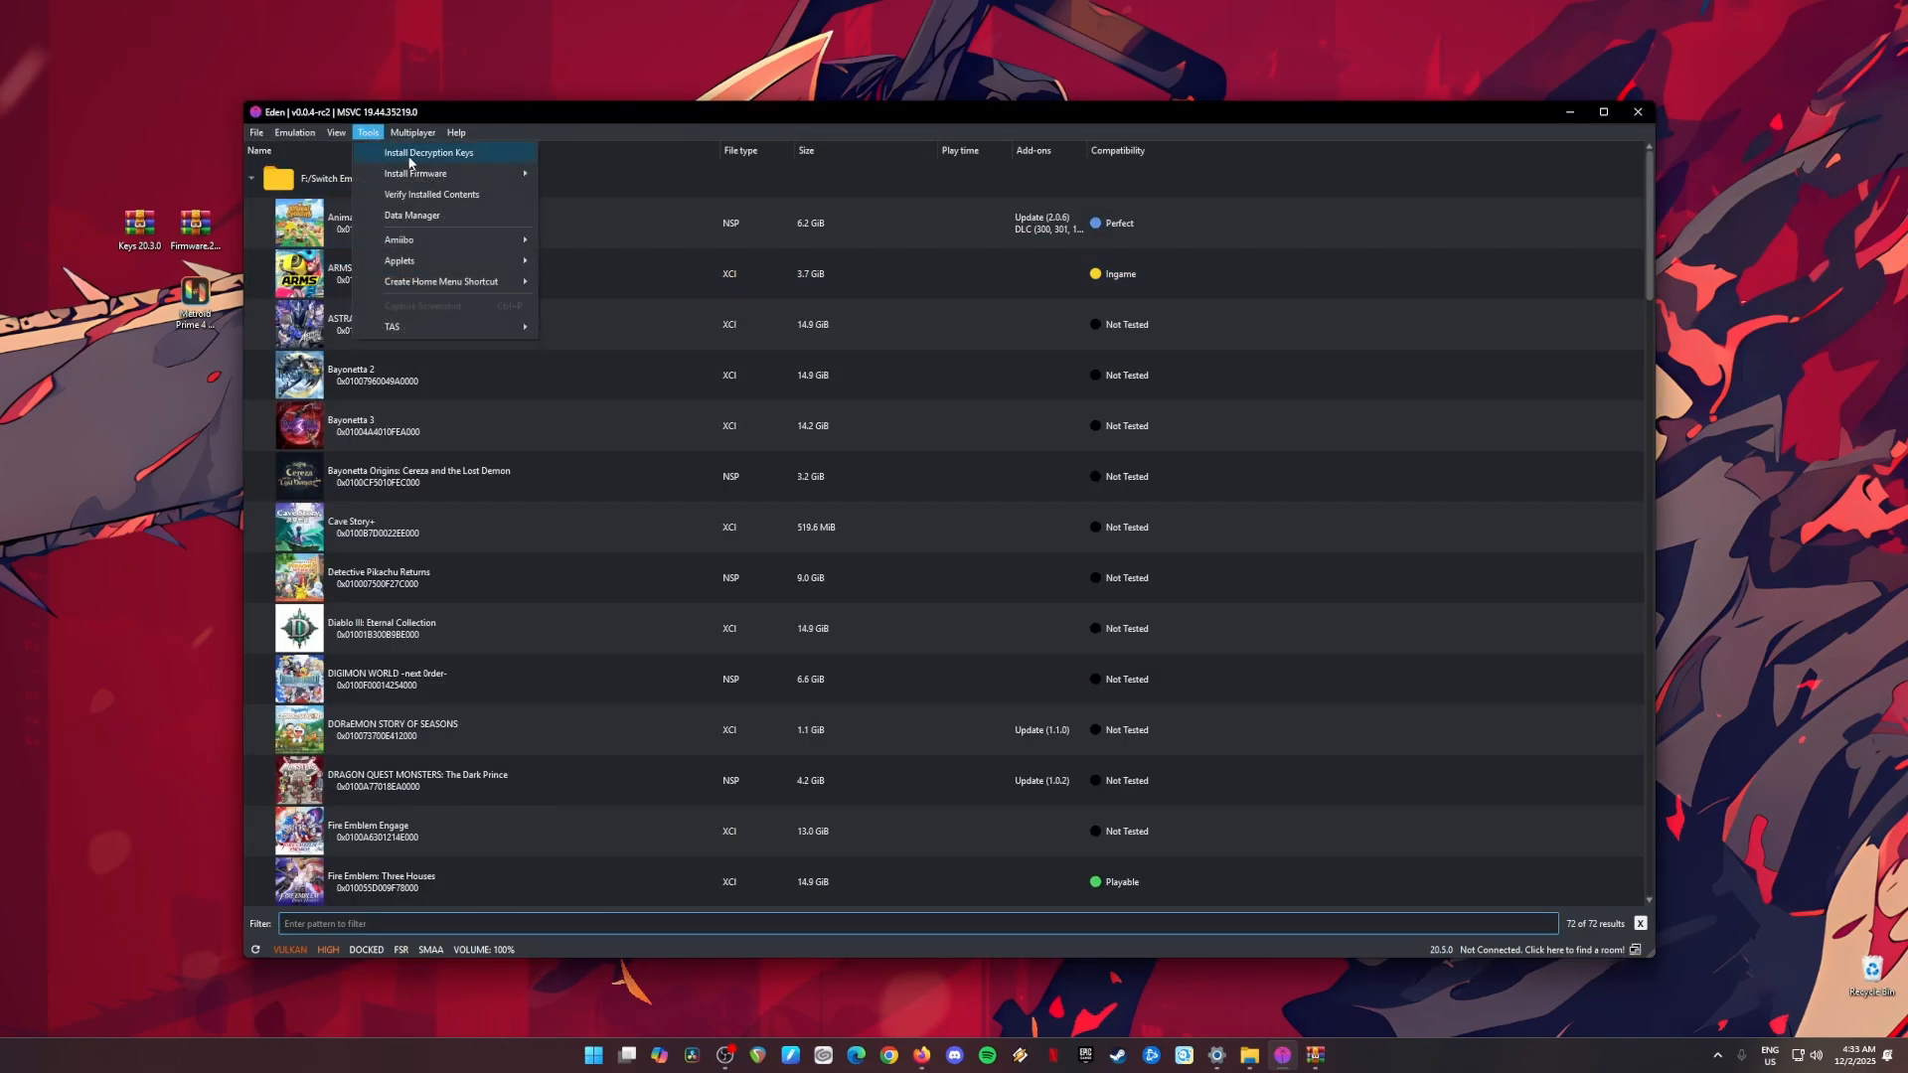
pyautogui.click(515, 155)
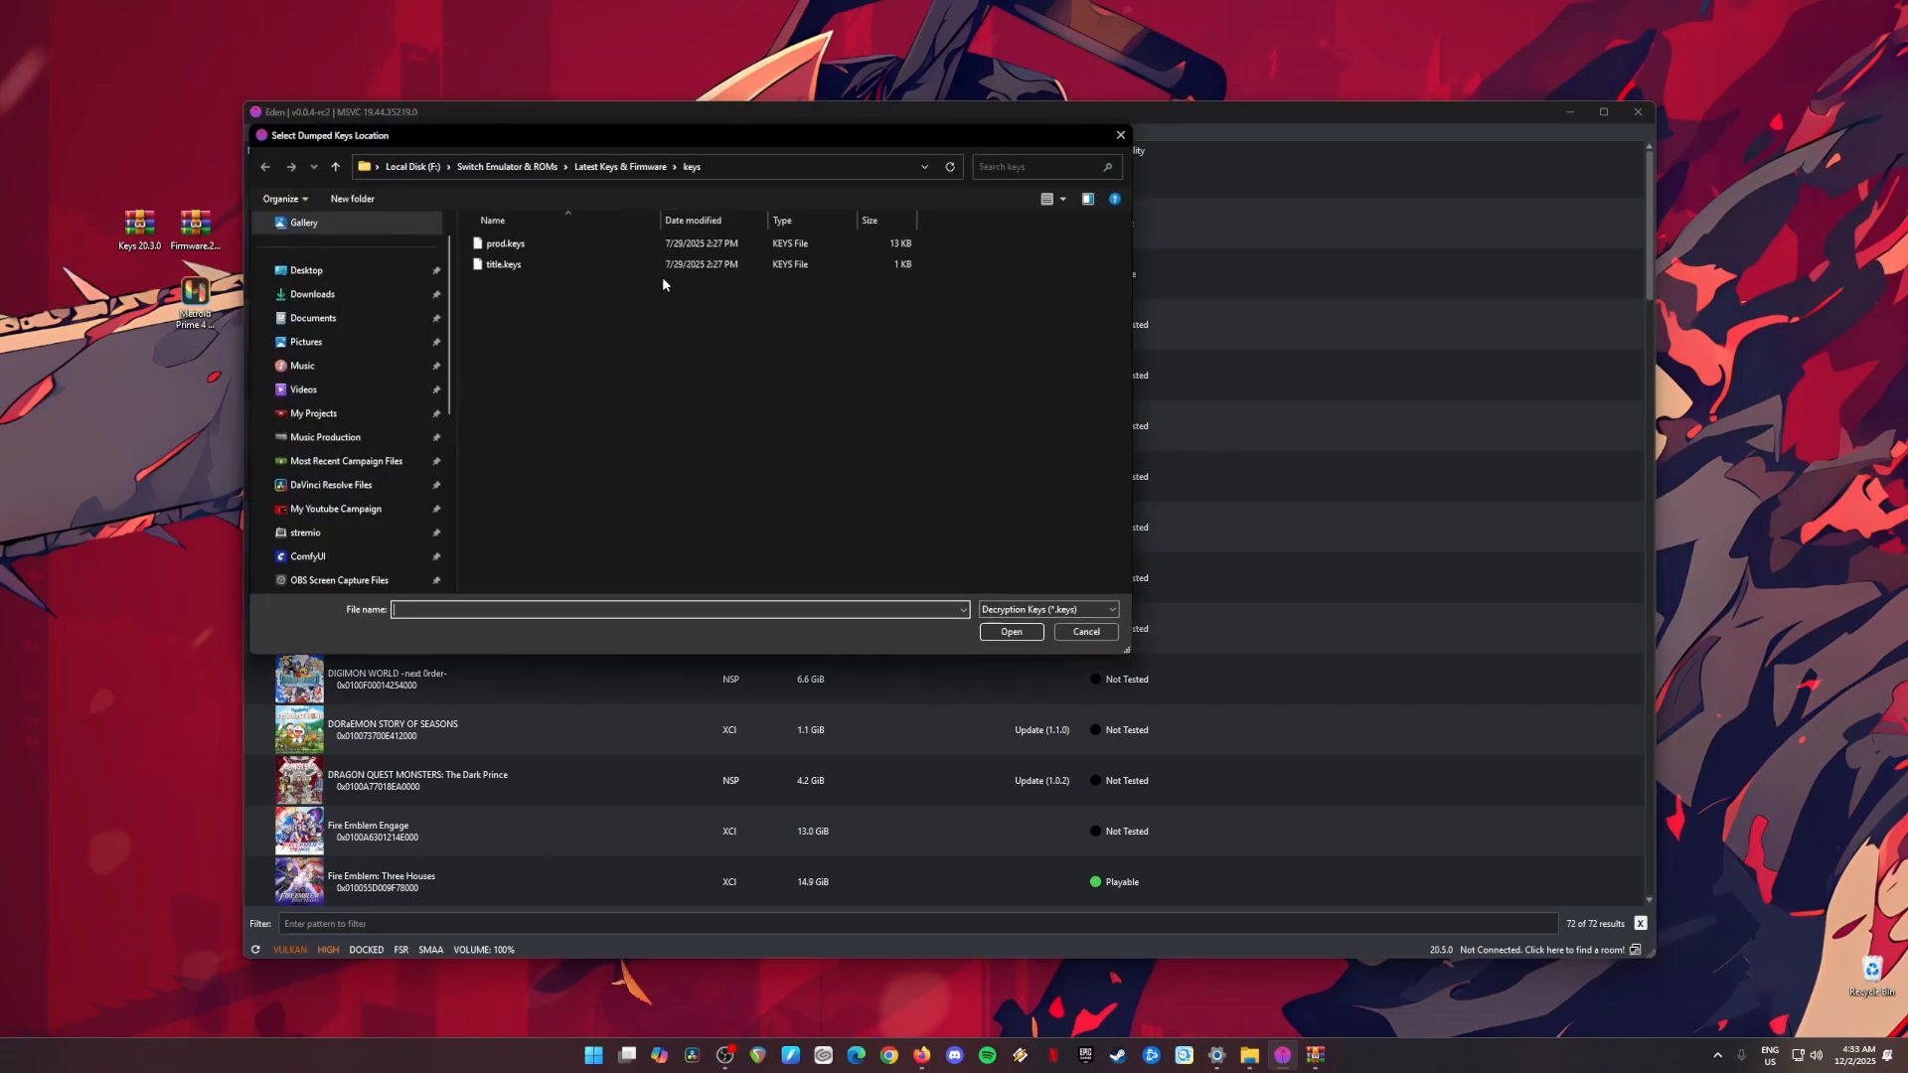
pyautogui.click(542, 266)
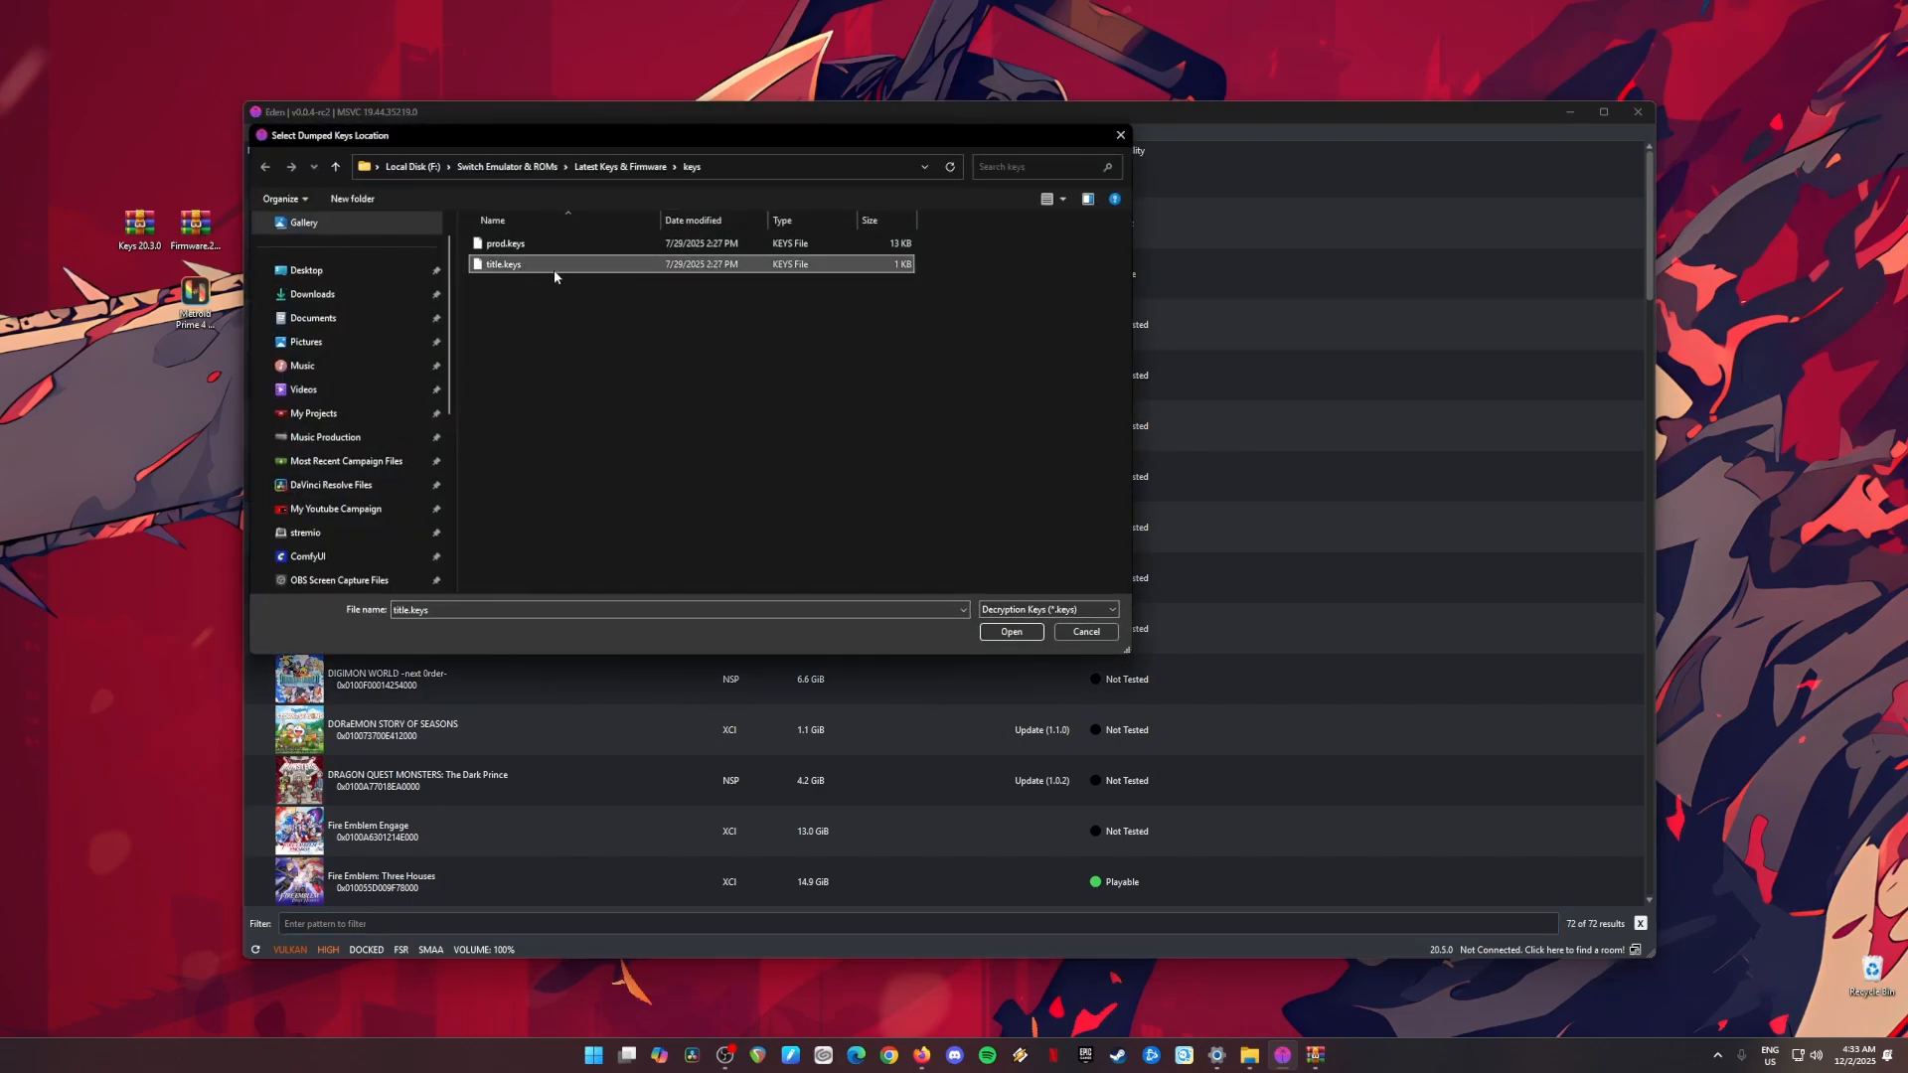
pyautogui.click(1024, 631)
pyautogui.click(996, 553)
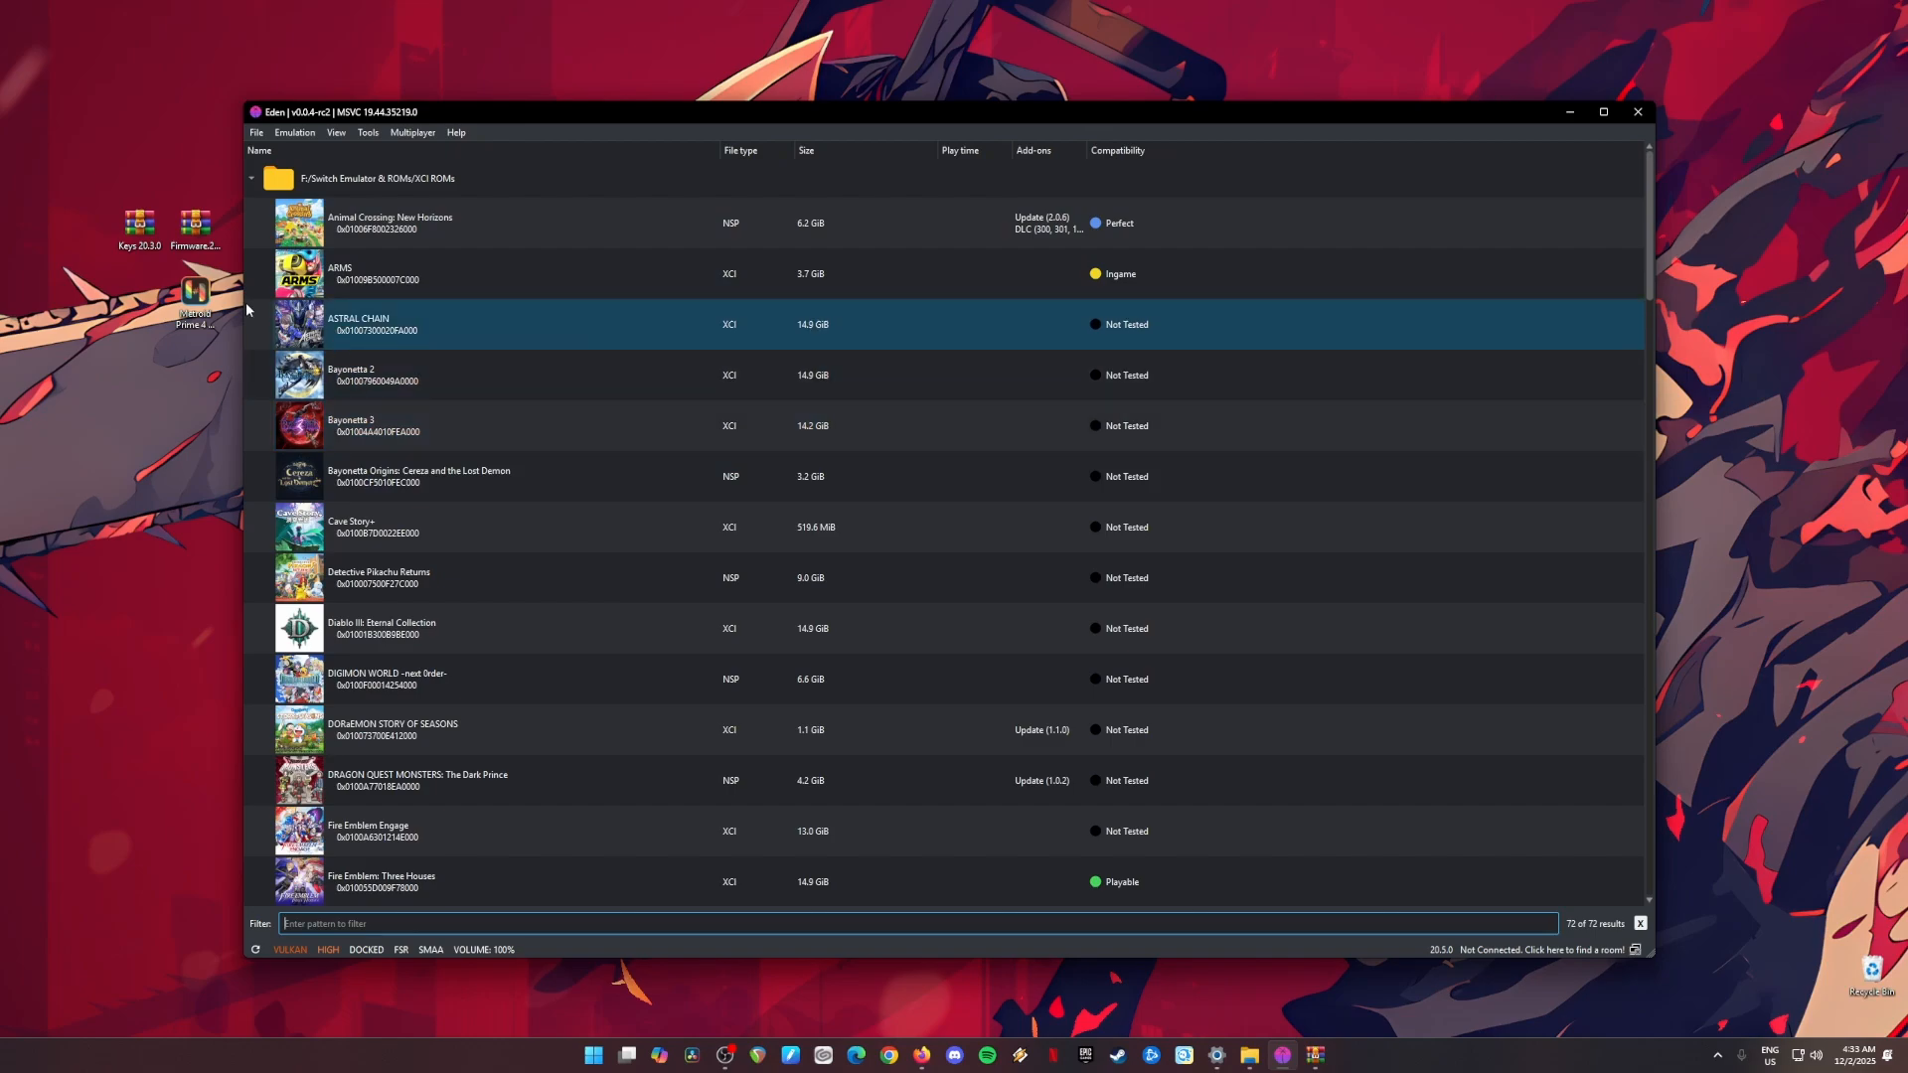
# Step: Open the emulator configuration, enable Hide mouse on inactivity and set Confirm before stopping emulation to Always ask (Default)
pyautogui.moveTo(139, 284); pyautogui.dragTo(215, 352)
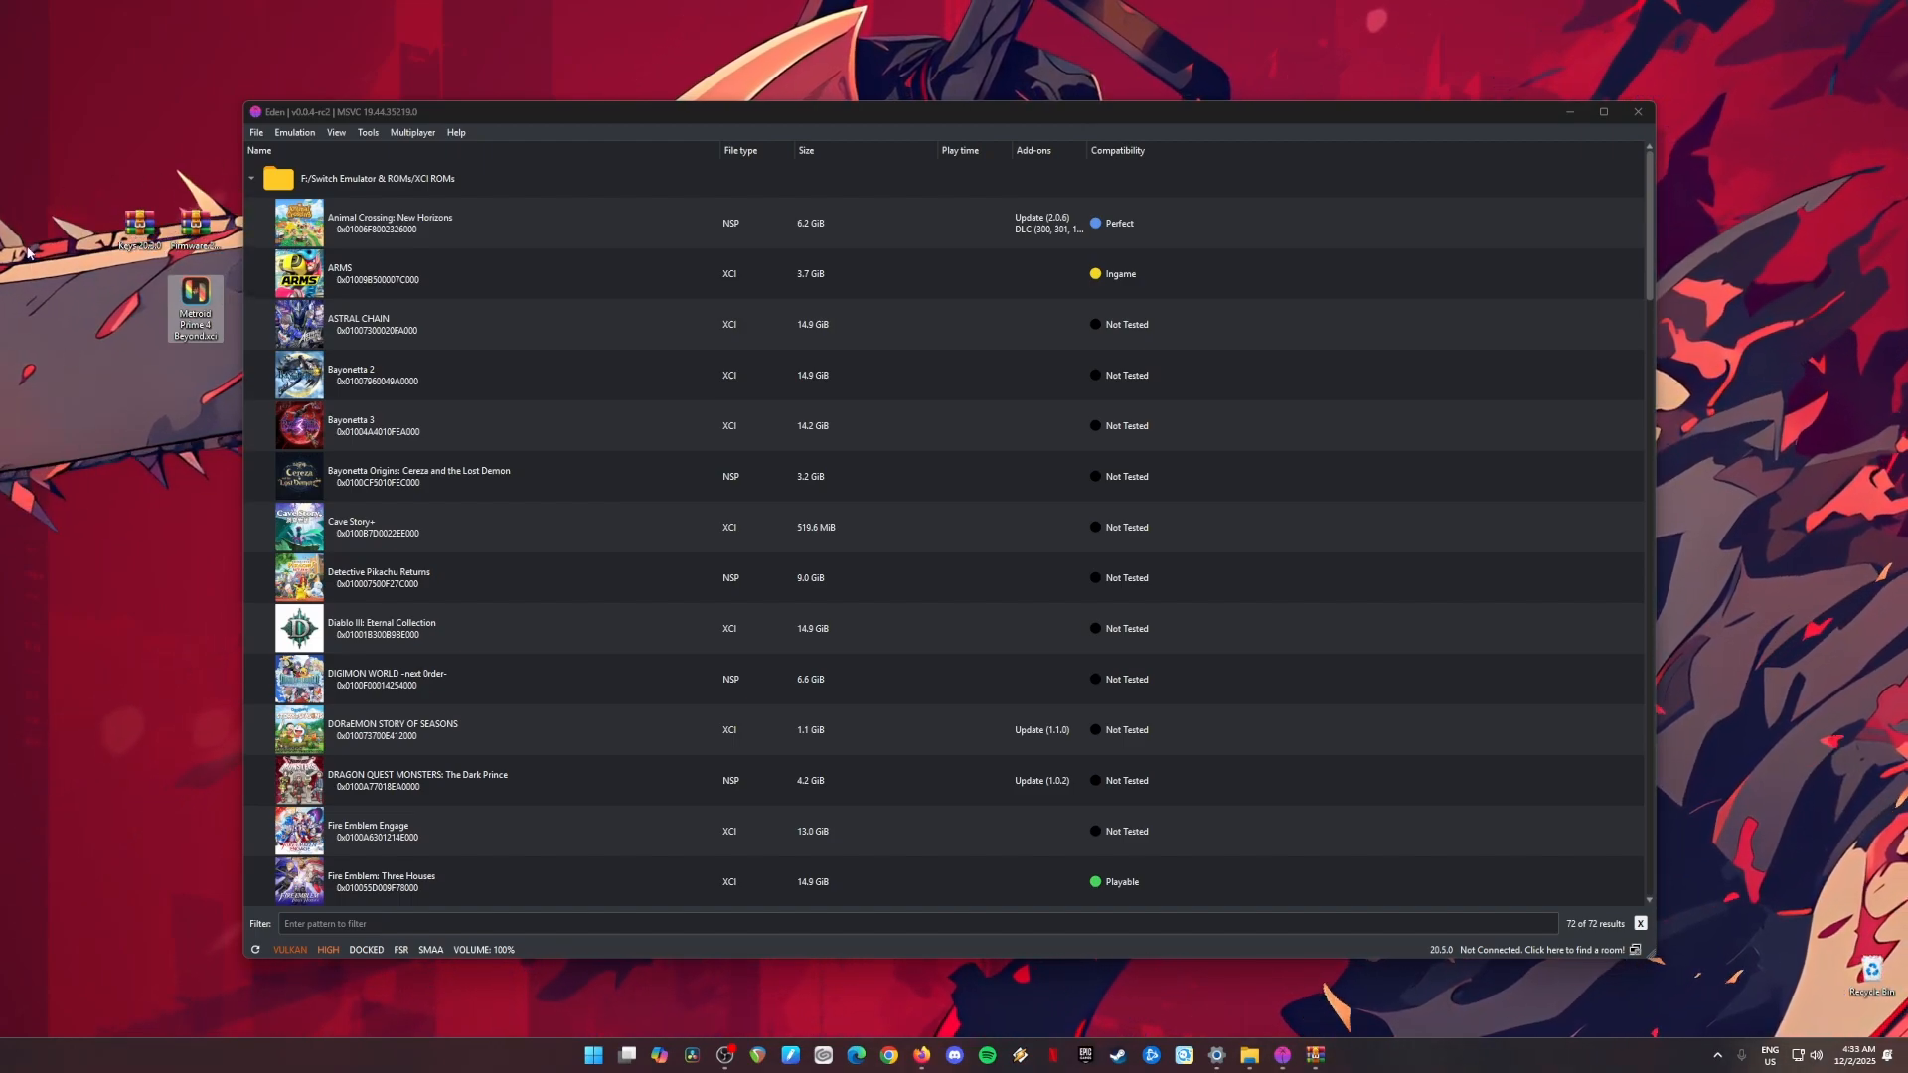
pyautogui.click(288, 115)
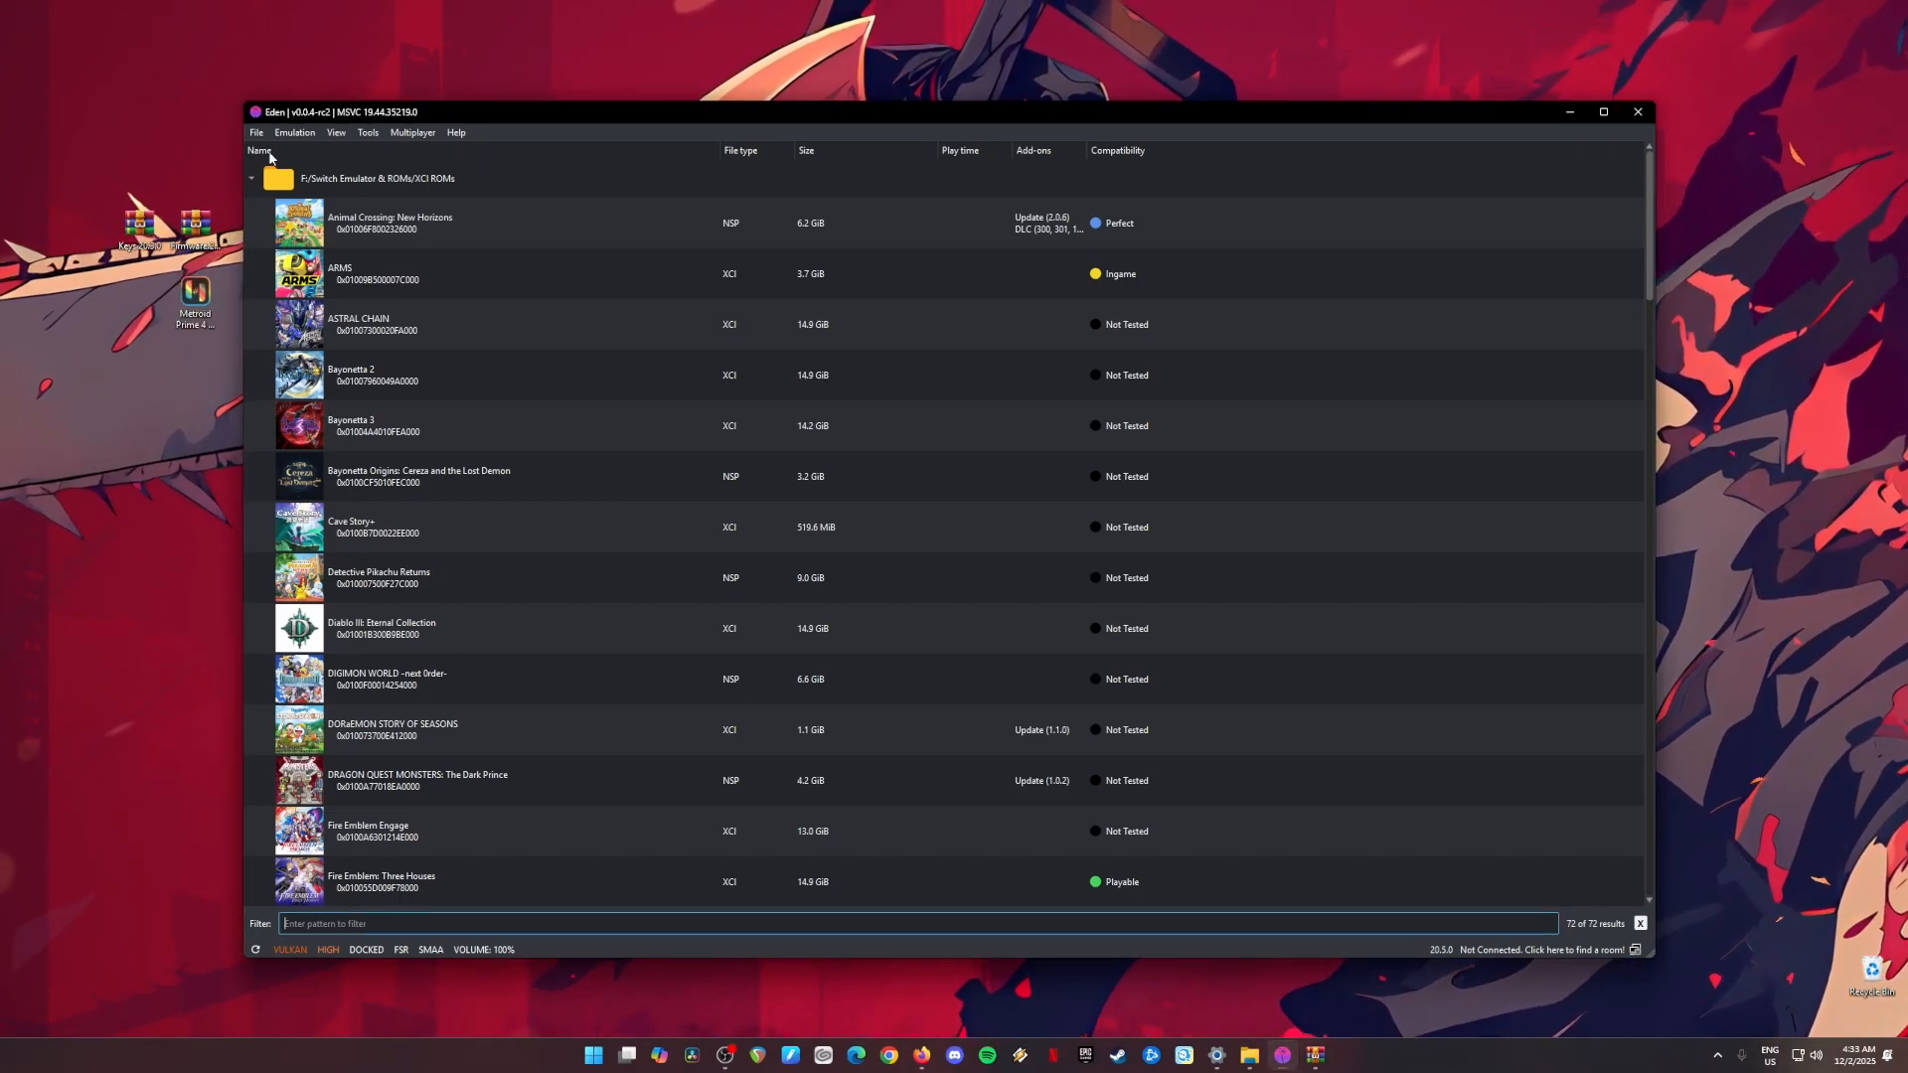
pyautogui.click(291, 134)
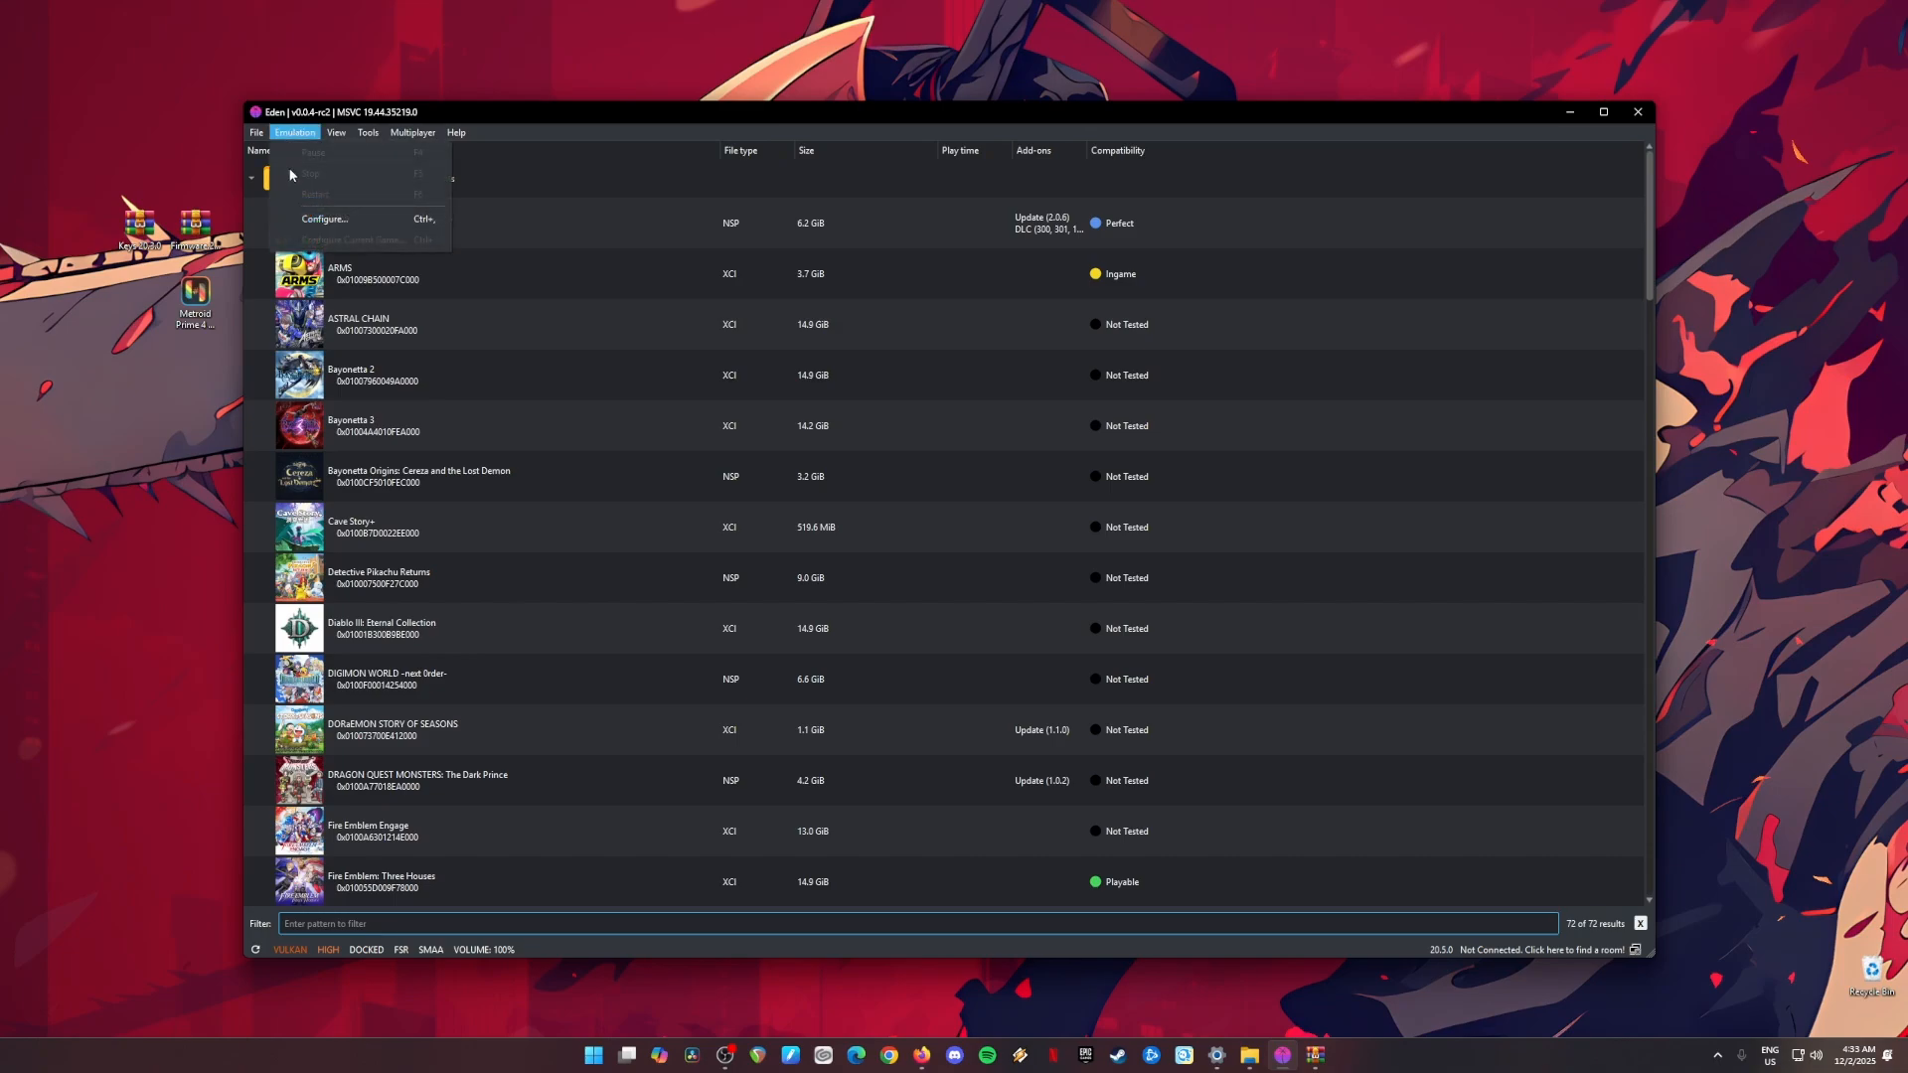
pyautogui.click(347, 224)
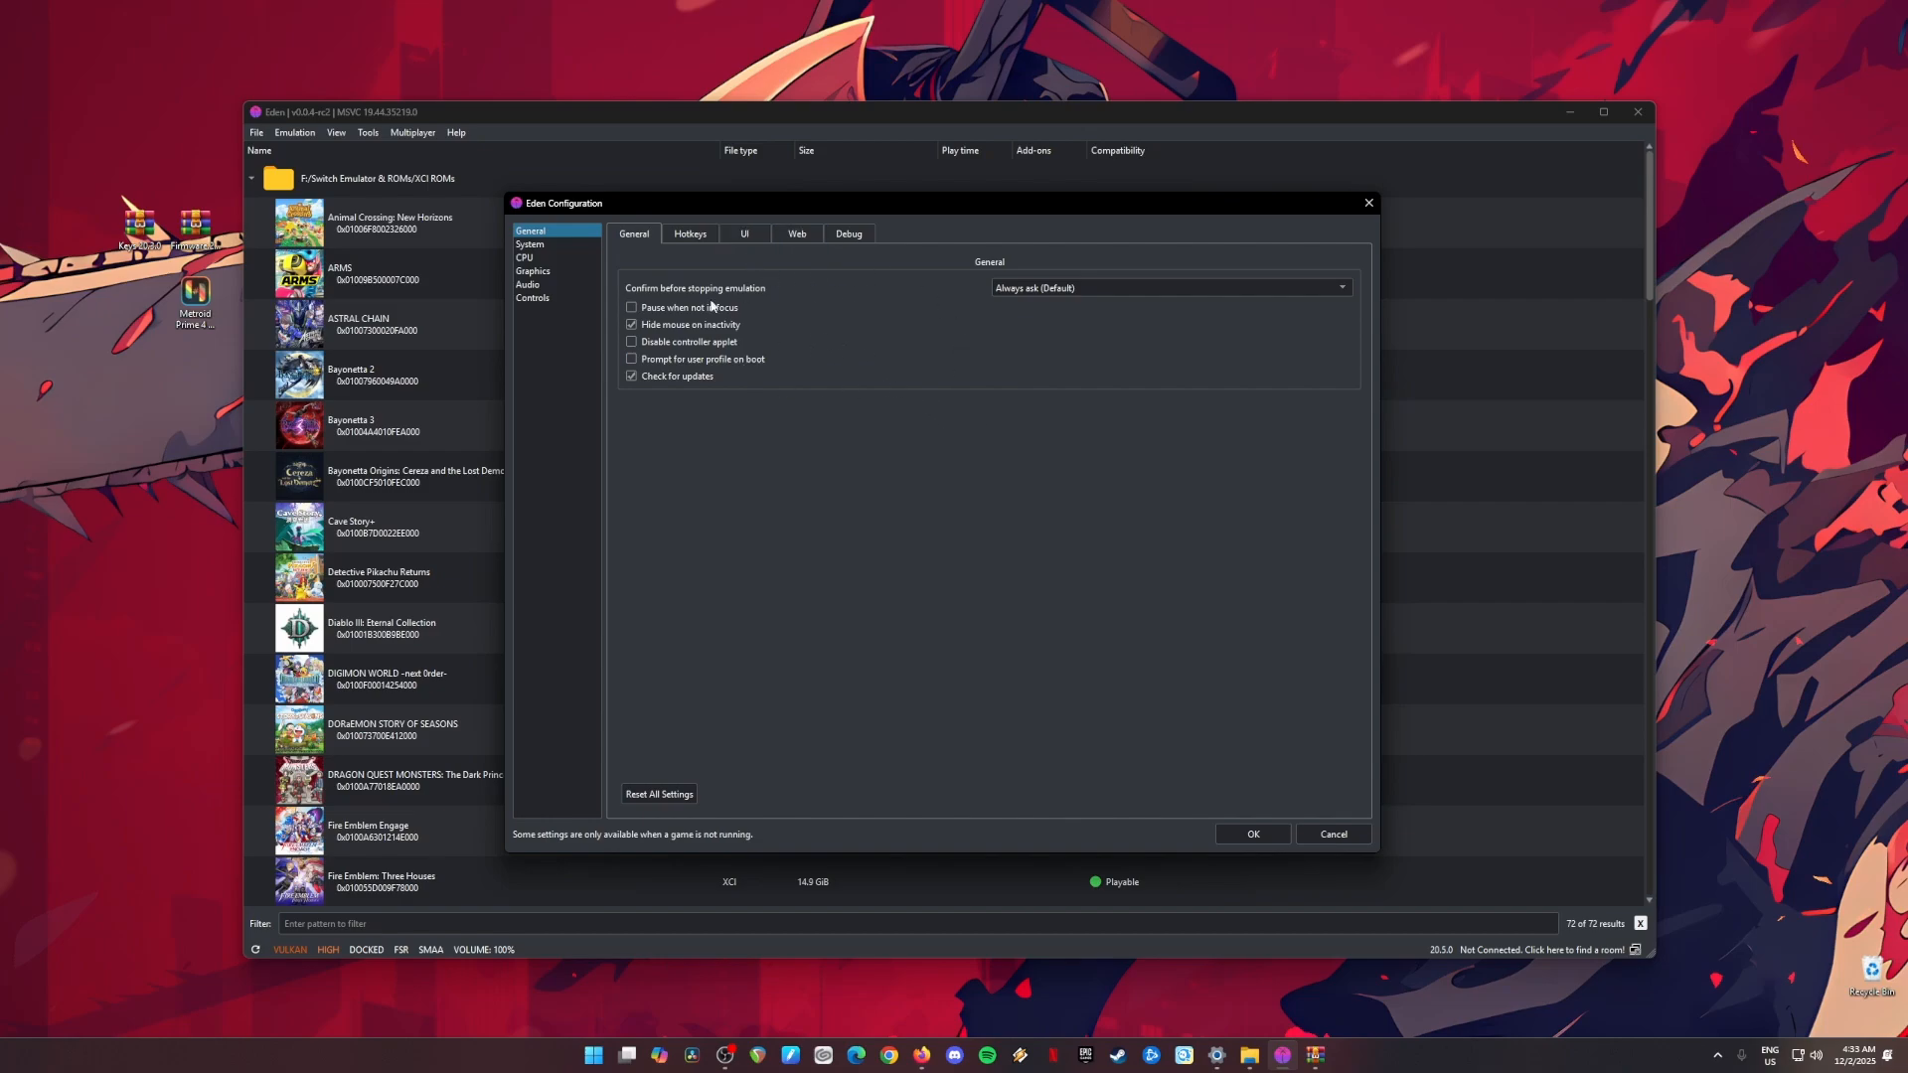
pyautogui.click(632, 326)
pyautogui.click(1095, 289)
pyautogui.click(1042, 307)
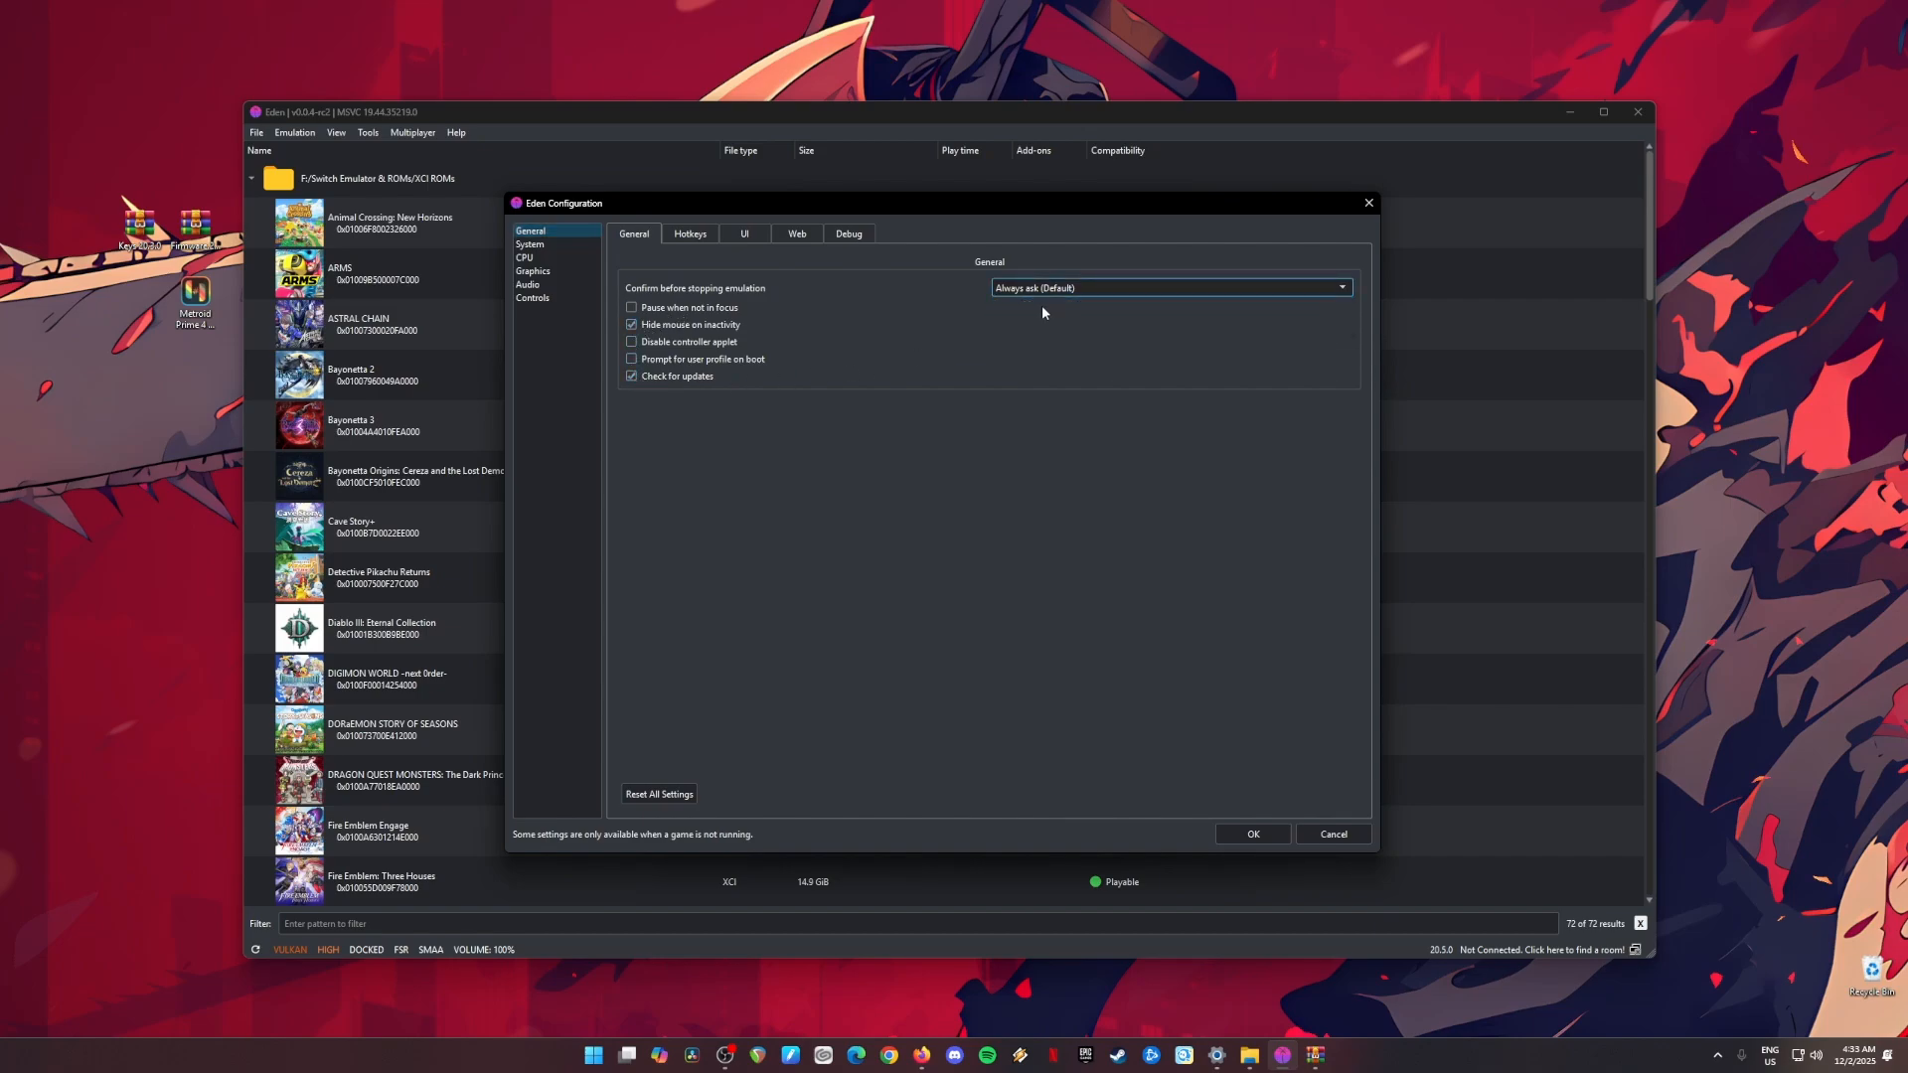
# Step: In the system settings, enable Multicore CPU Emulation and Limit Speed Percent with the limit at 100%
pyautogui.click(536, 244)
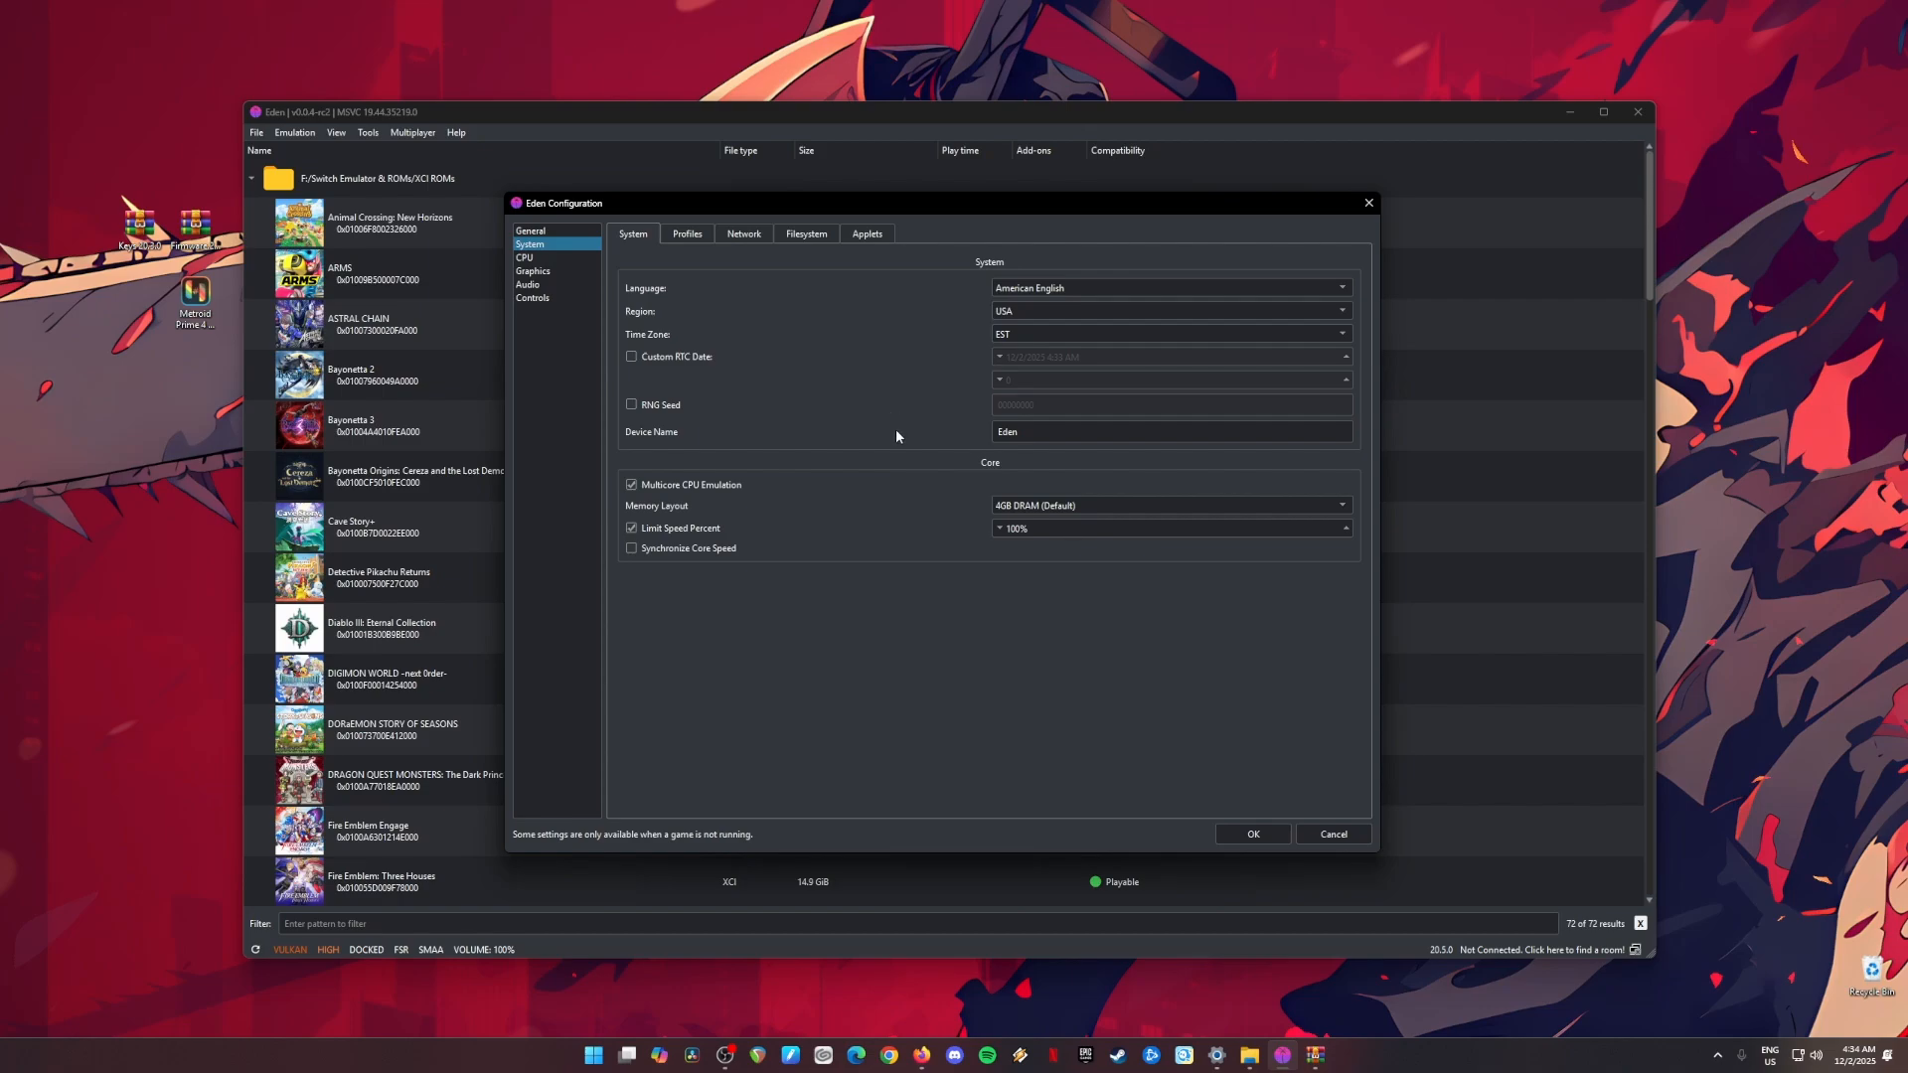
pyautogui.moveTo(1022, 431); pyautogui.dragTo(950, 443)
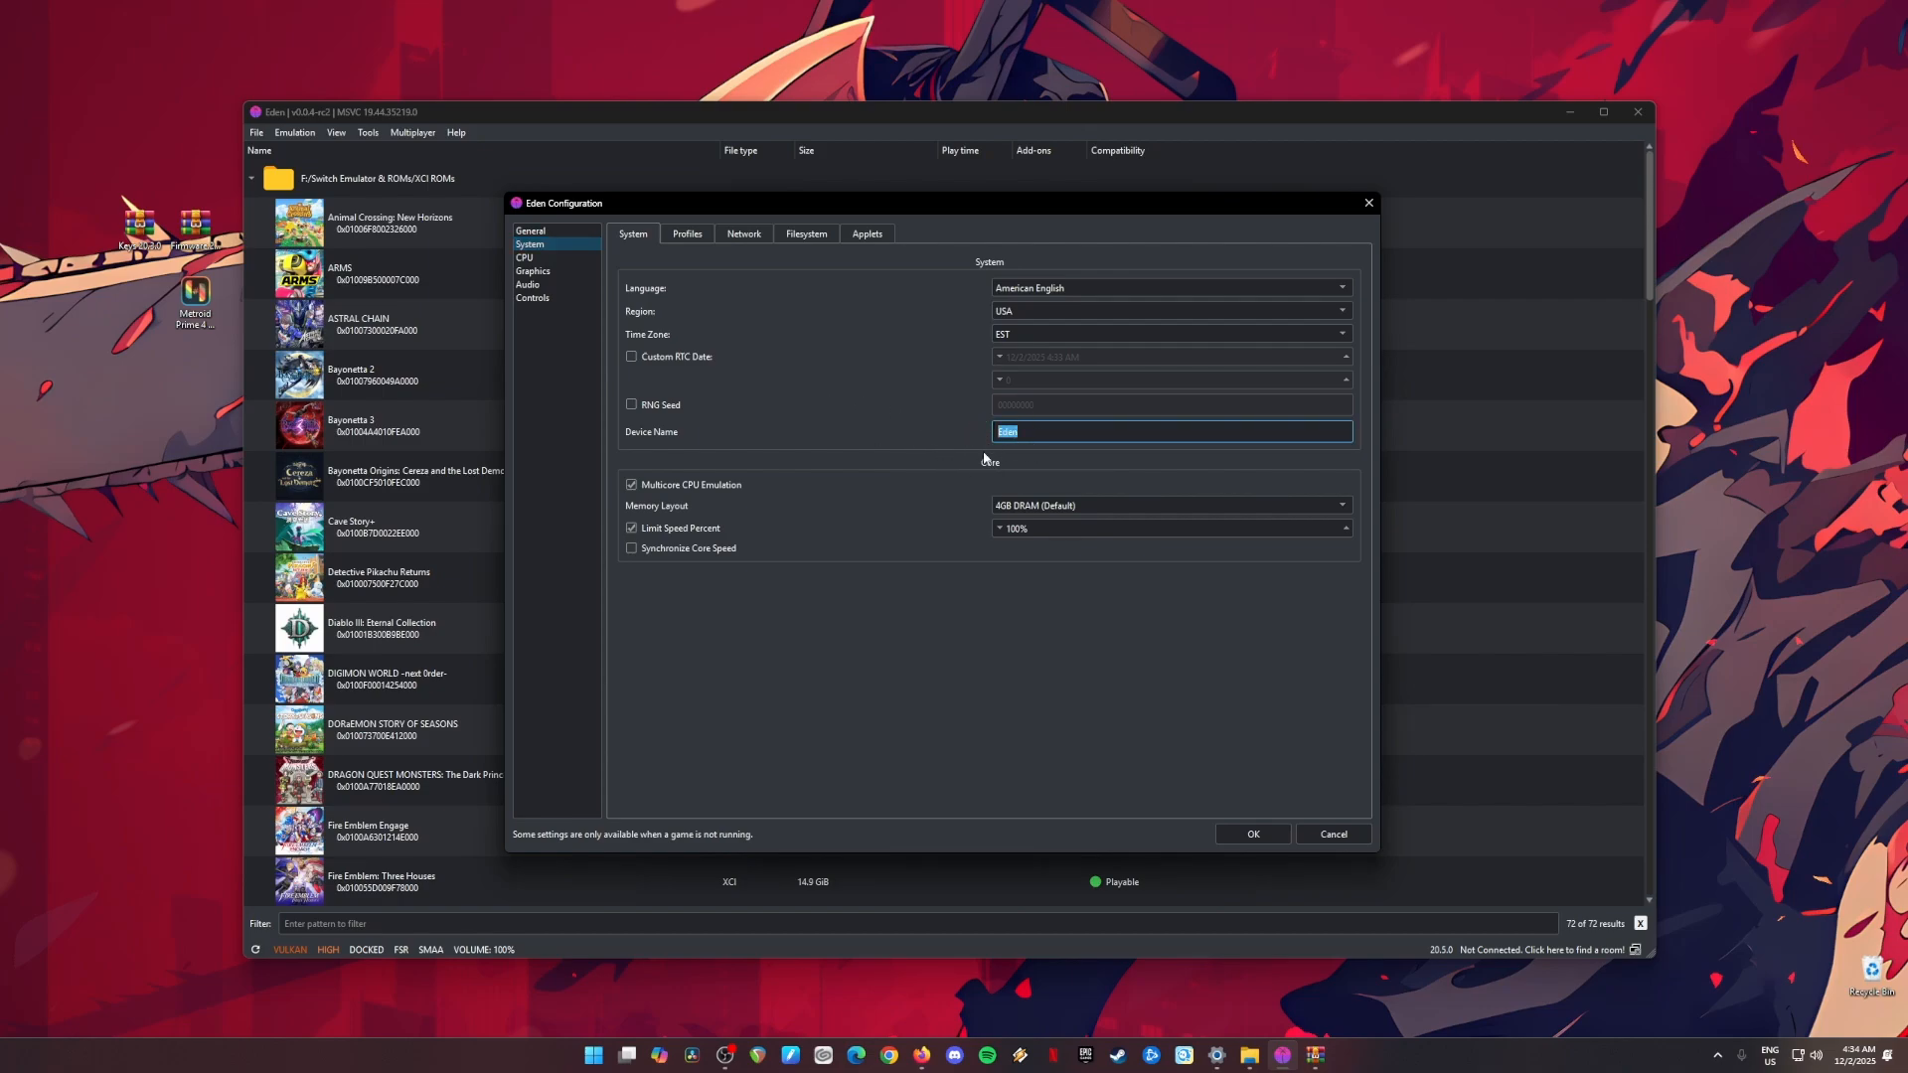
pyautogui.click(631, 494)
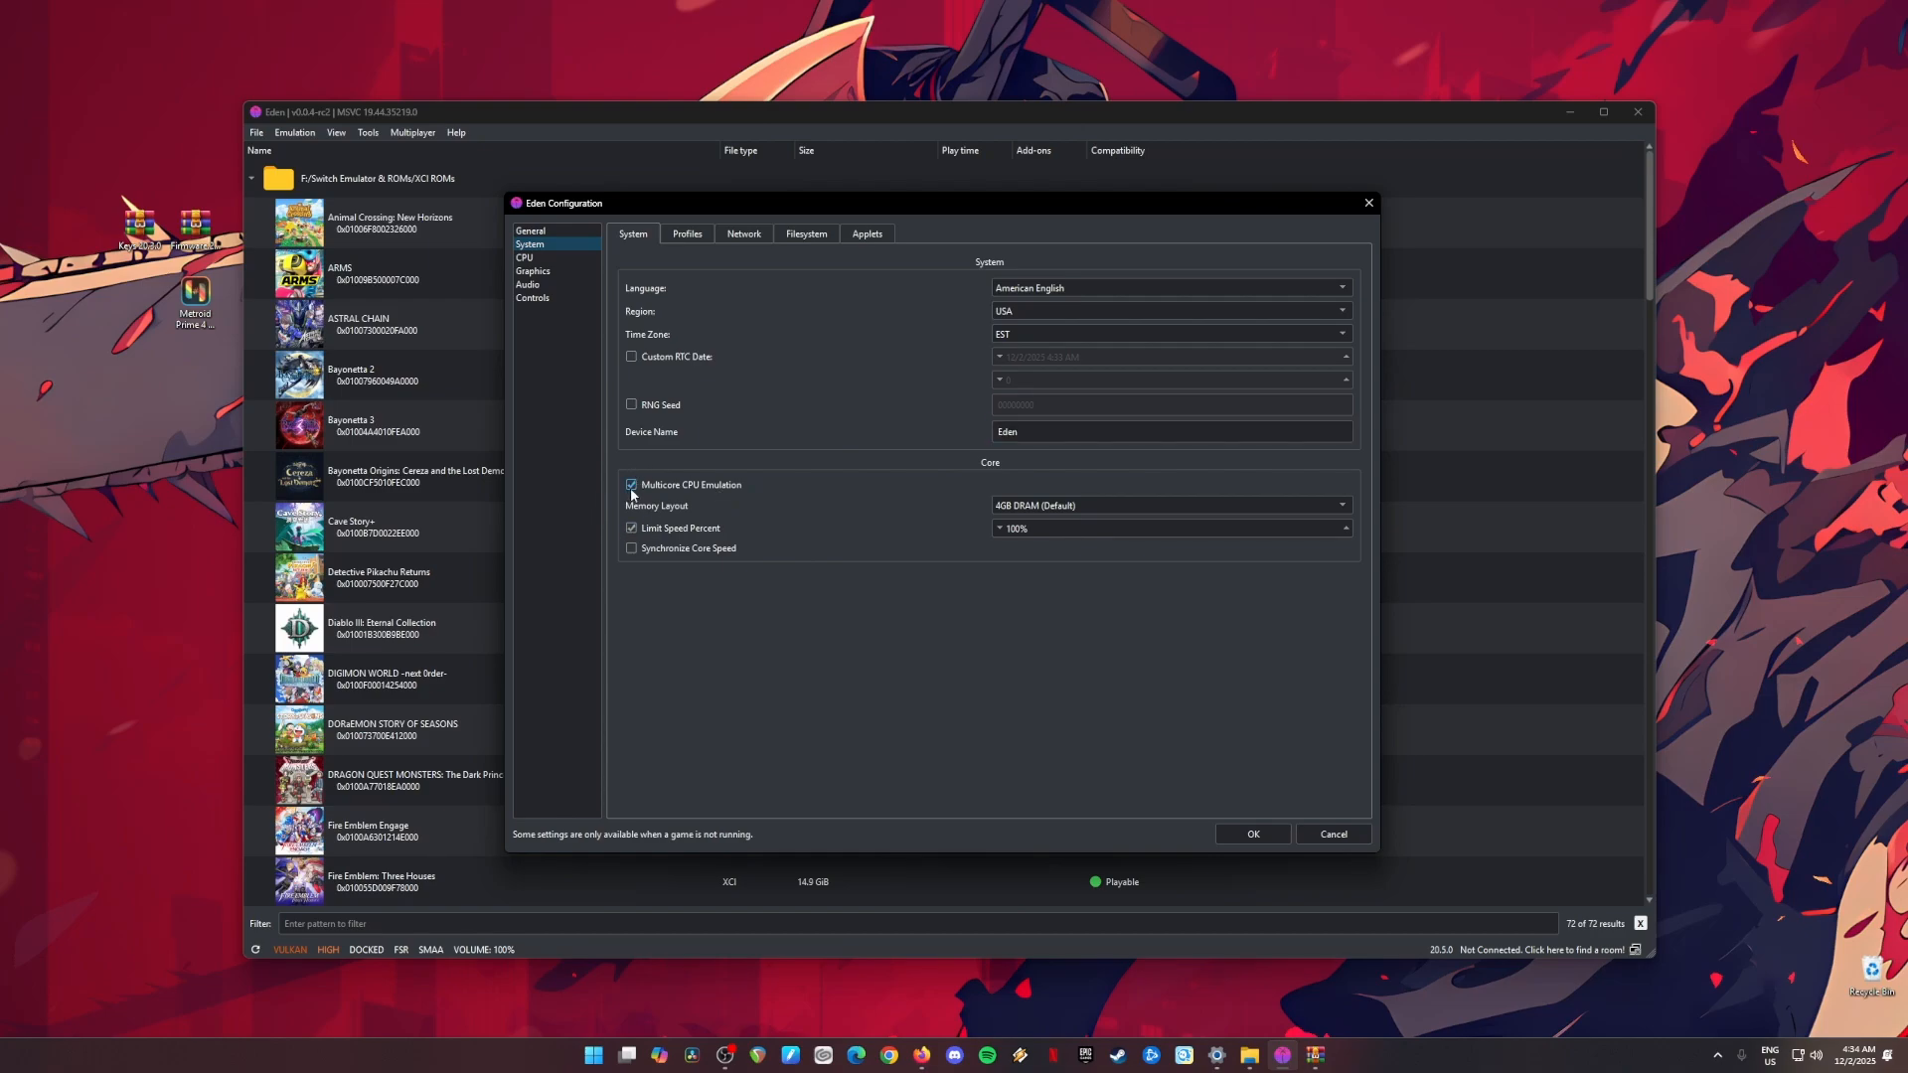
pyautogui.click(633, 537)
pyautogui.click(1040, 533)
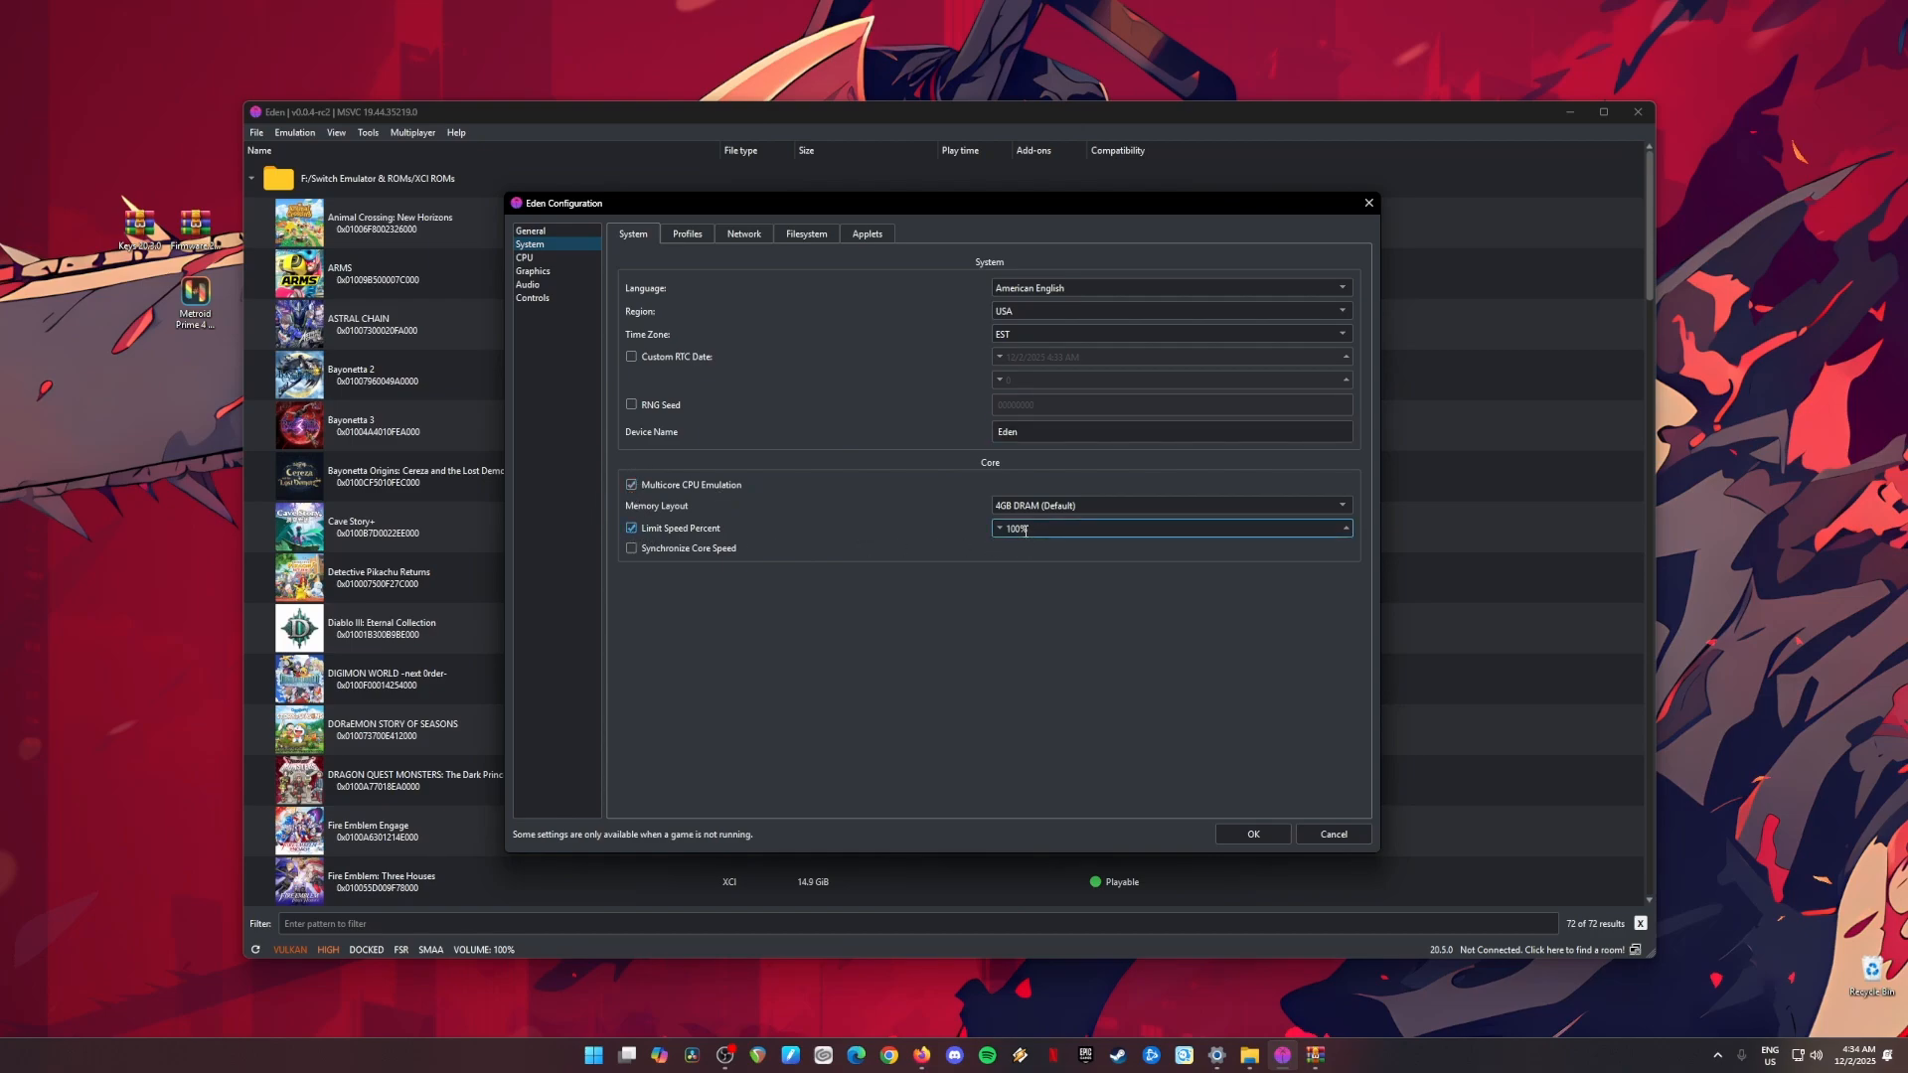
pyautogui.moveTo(1025, 532); pyautogui.dragTo(1004, 533)
# Step: Set the emulated system's Memory Layout to 4GB DRAM (Default)
pyautogui.click(1088, 505)
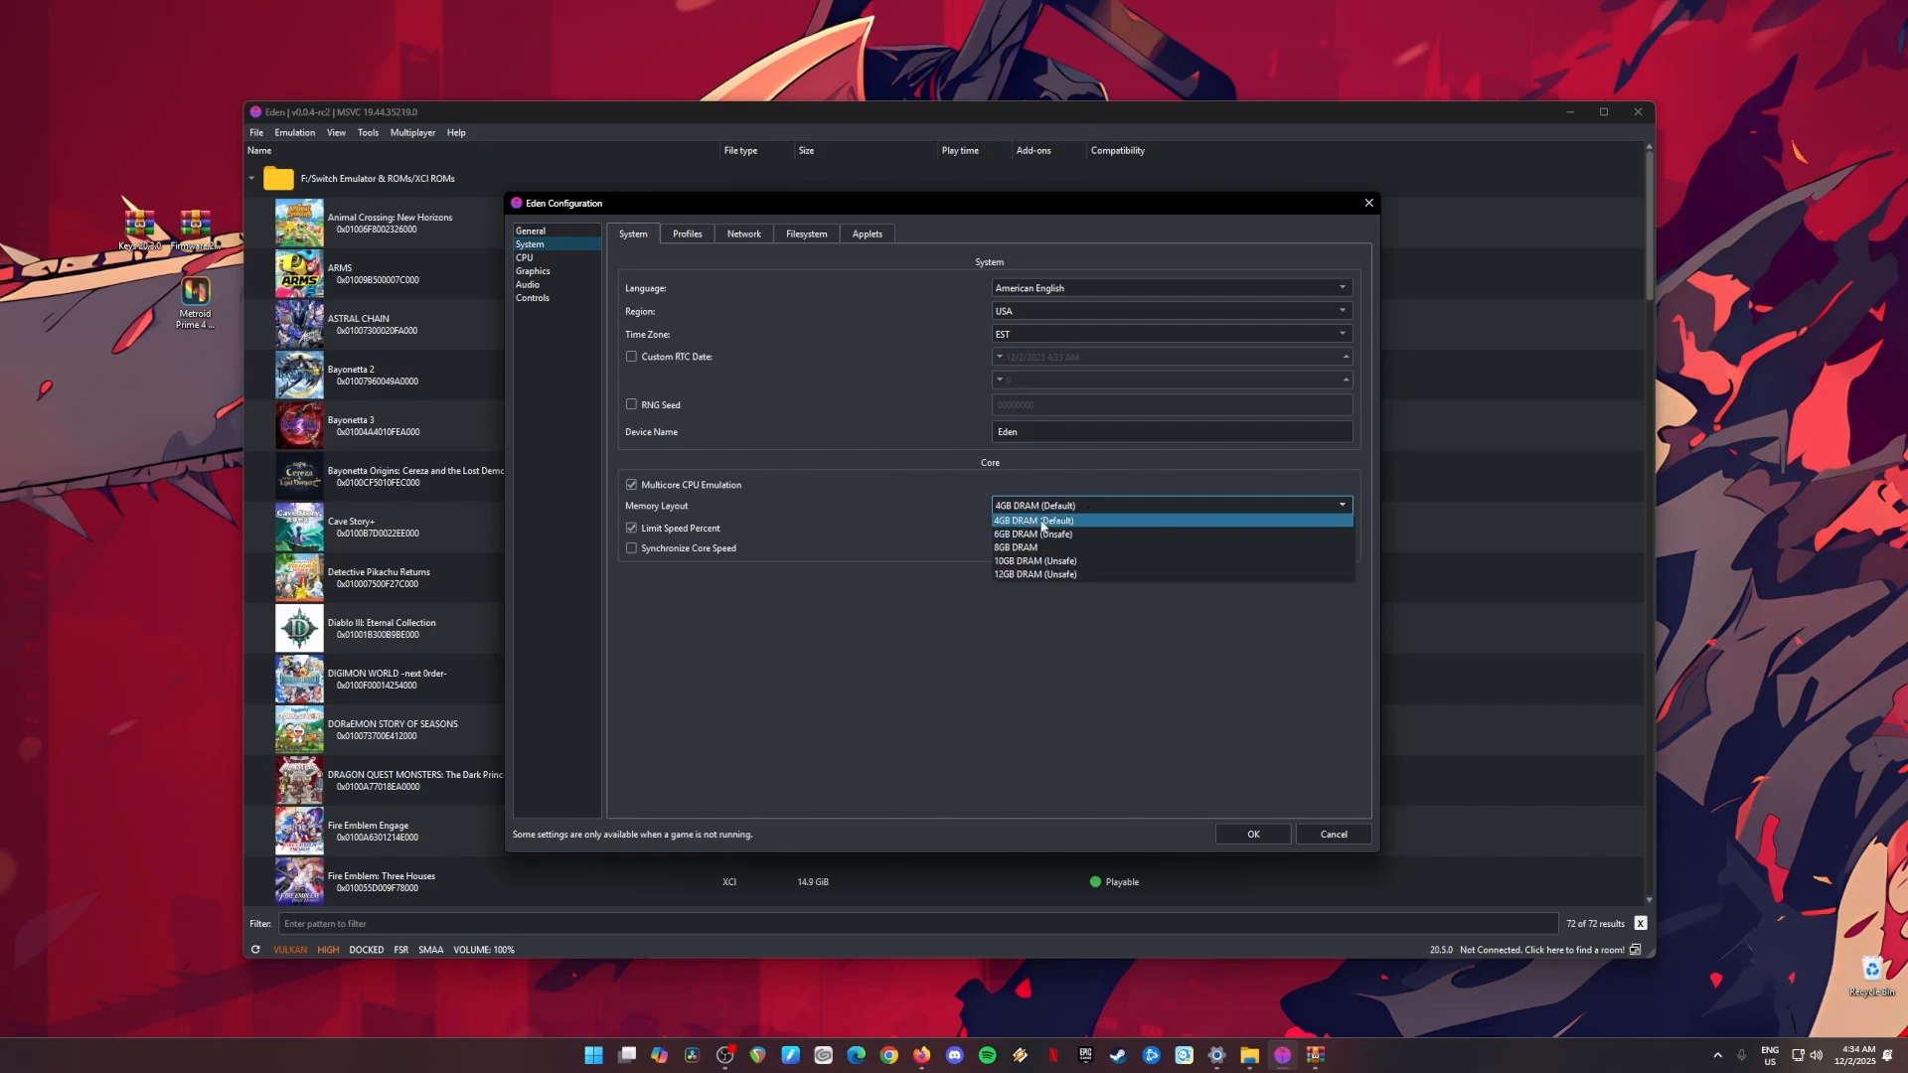
pyautogui.click(1081, 505)
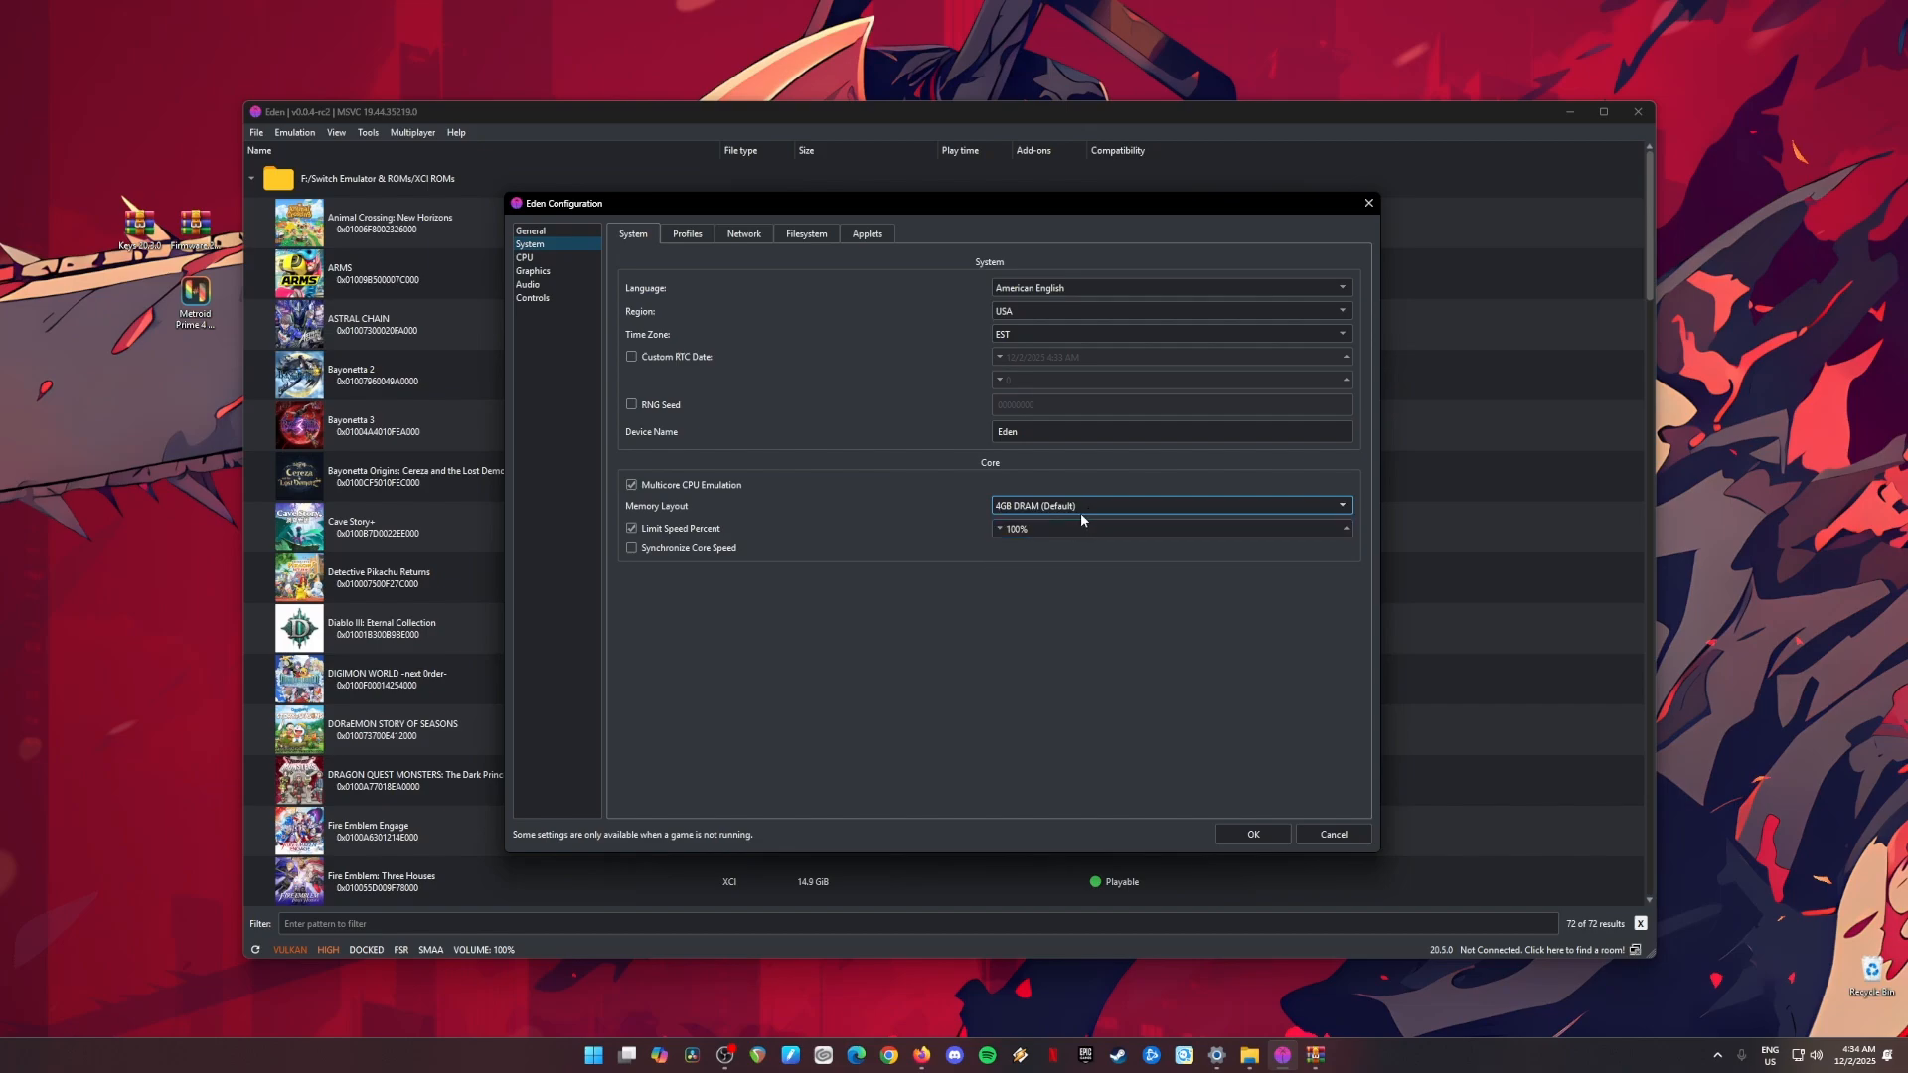
pyautogui.click(1081, 506)
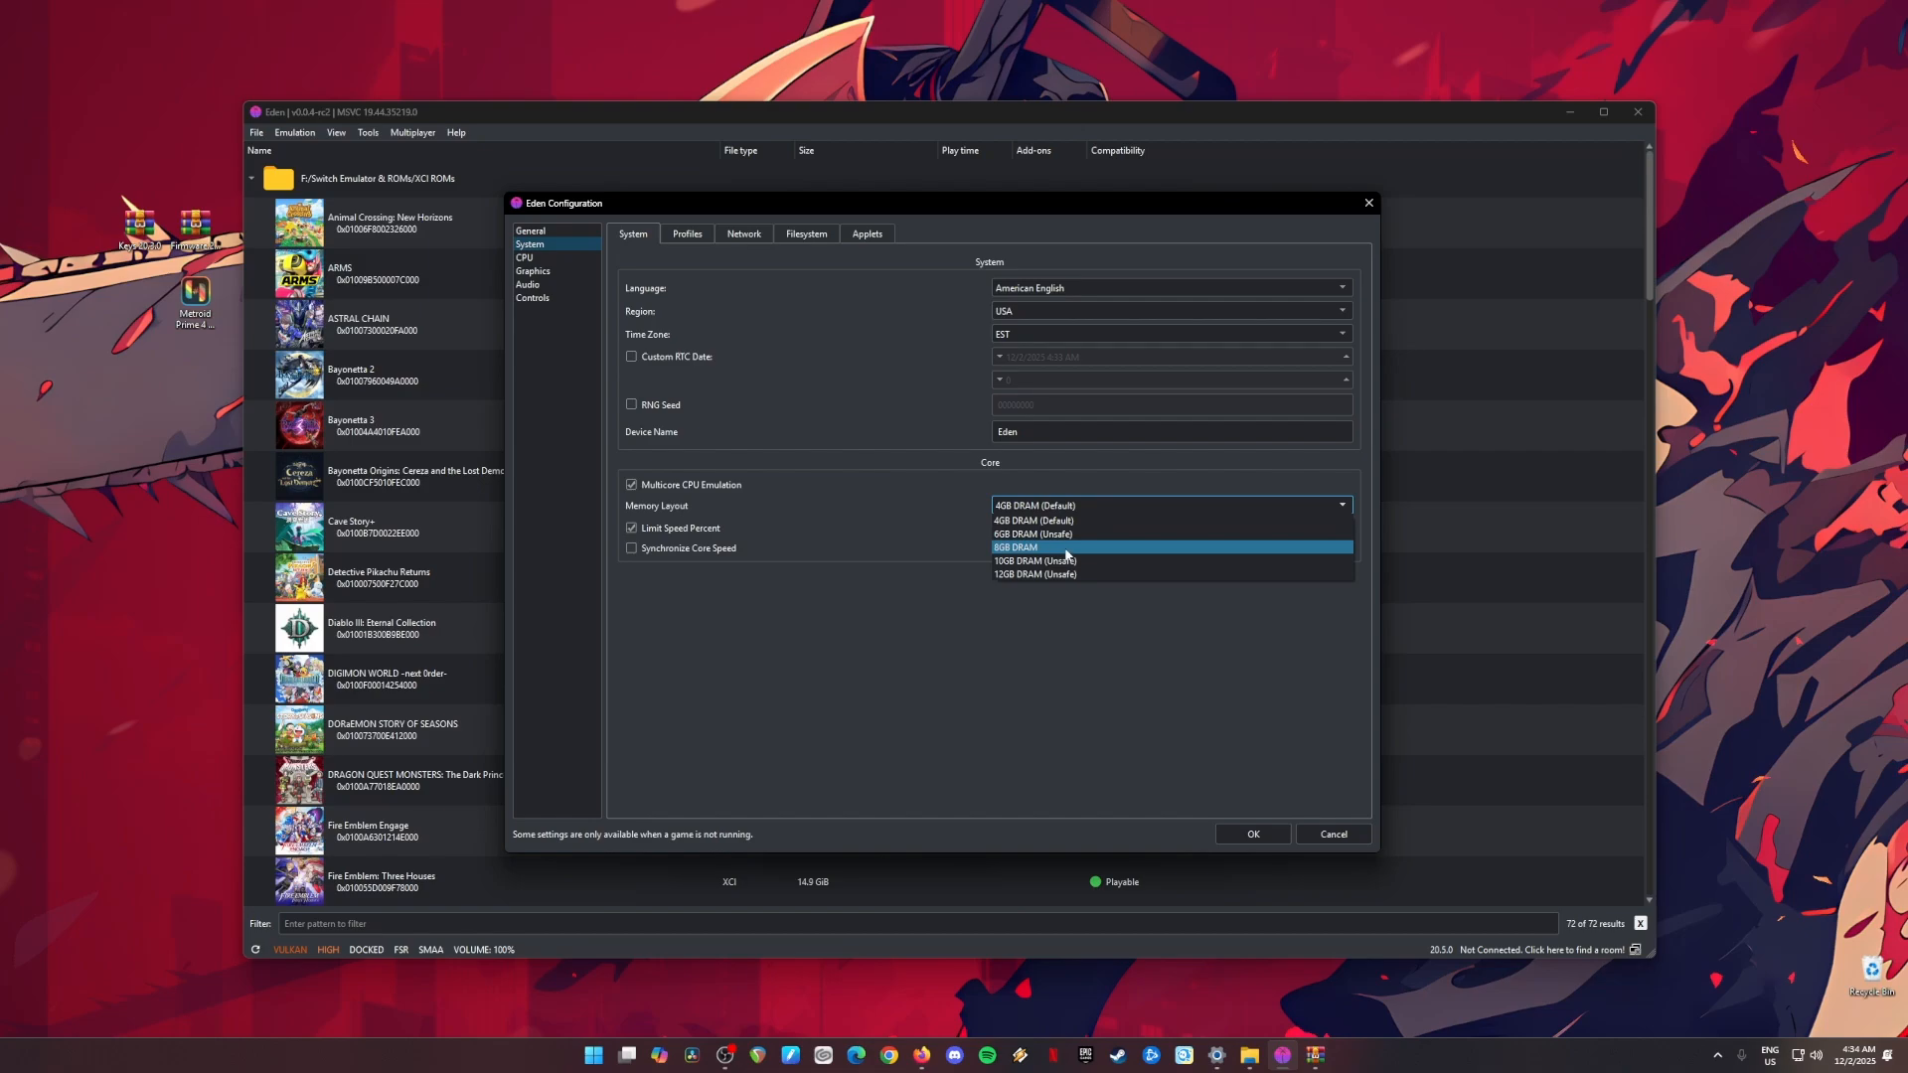
pyautogui.click(960, 519)
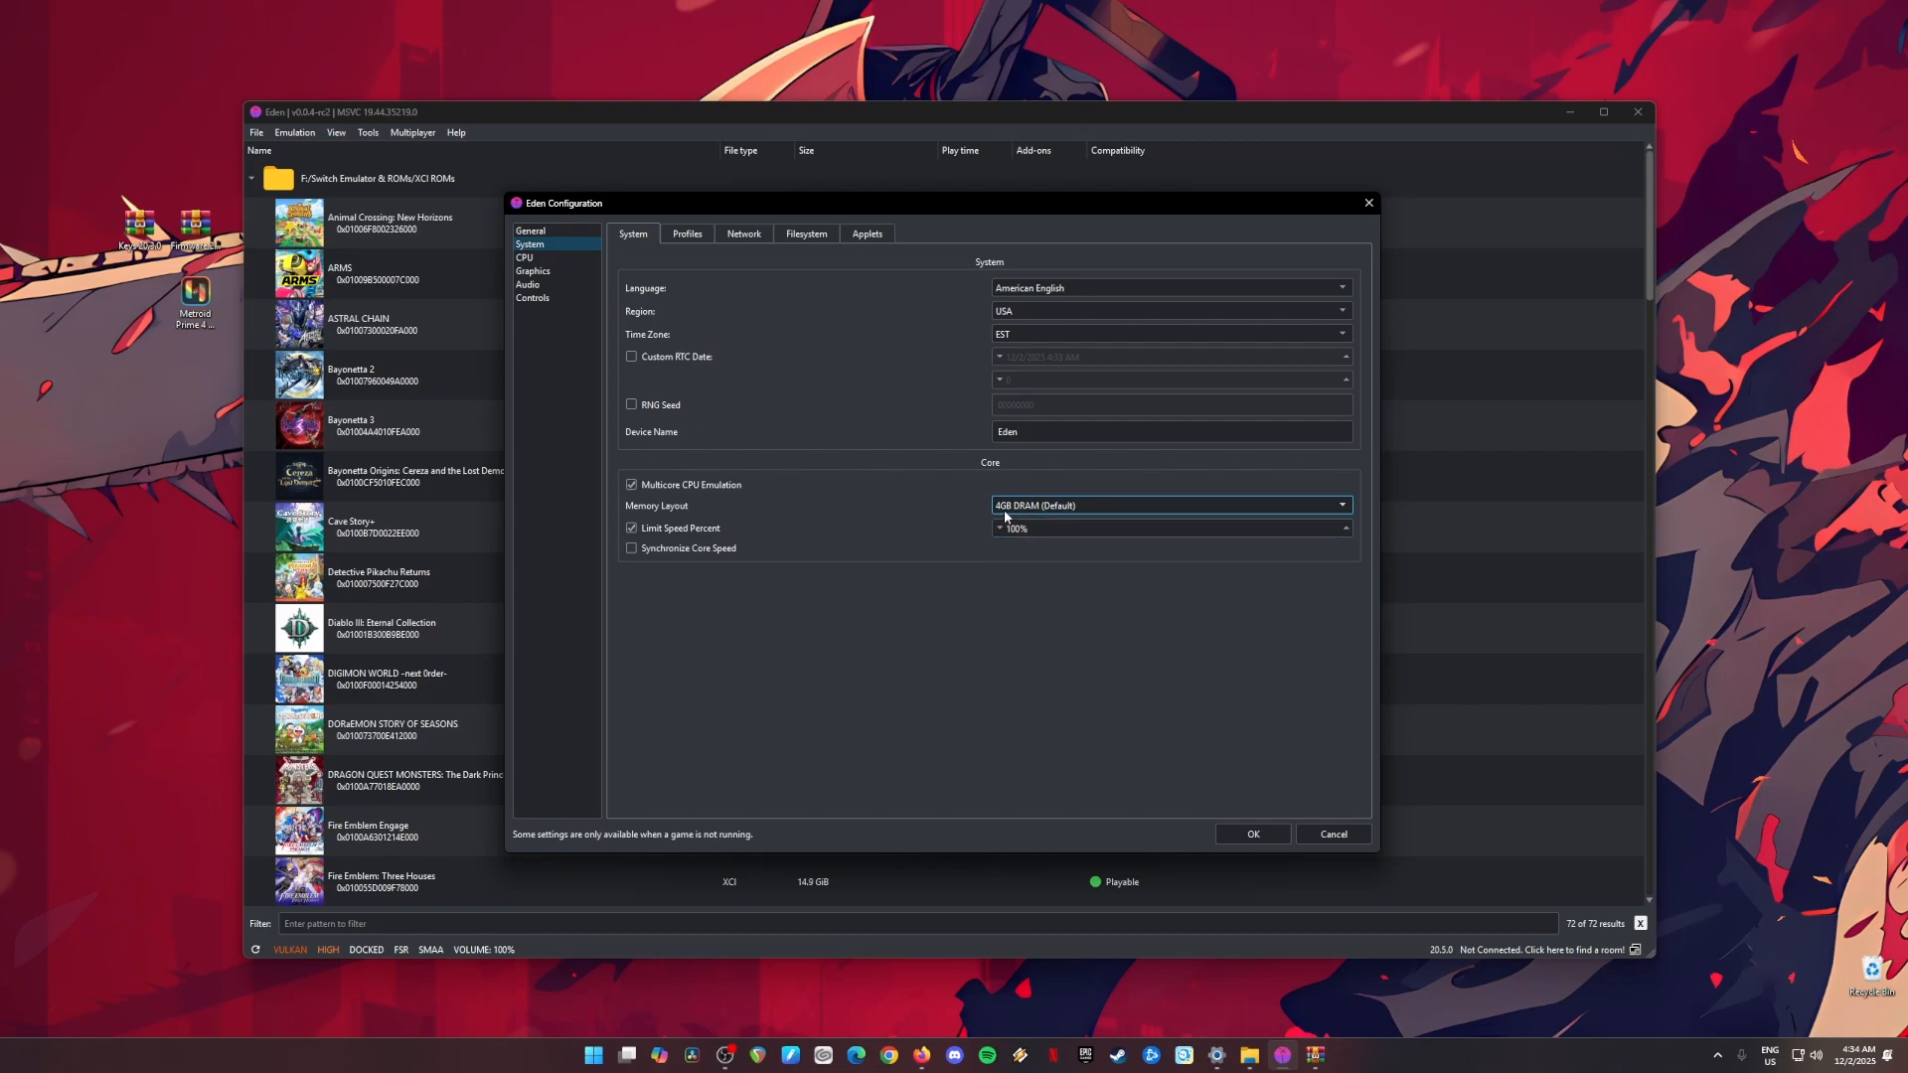
# Step: Set the CPU emulation accuracy to Auto
pyautogui.click(524, 257)
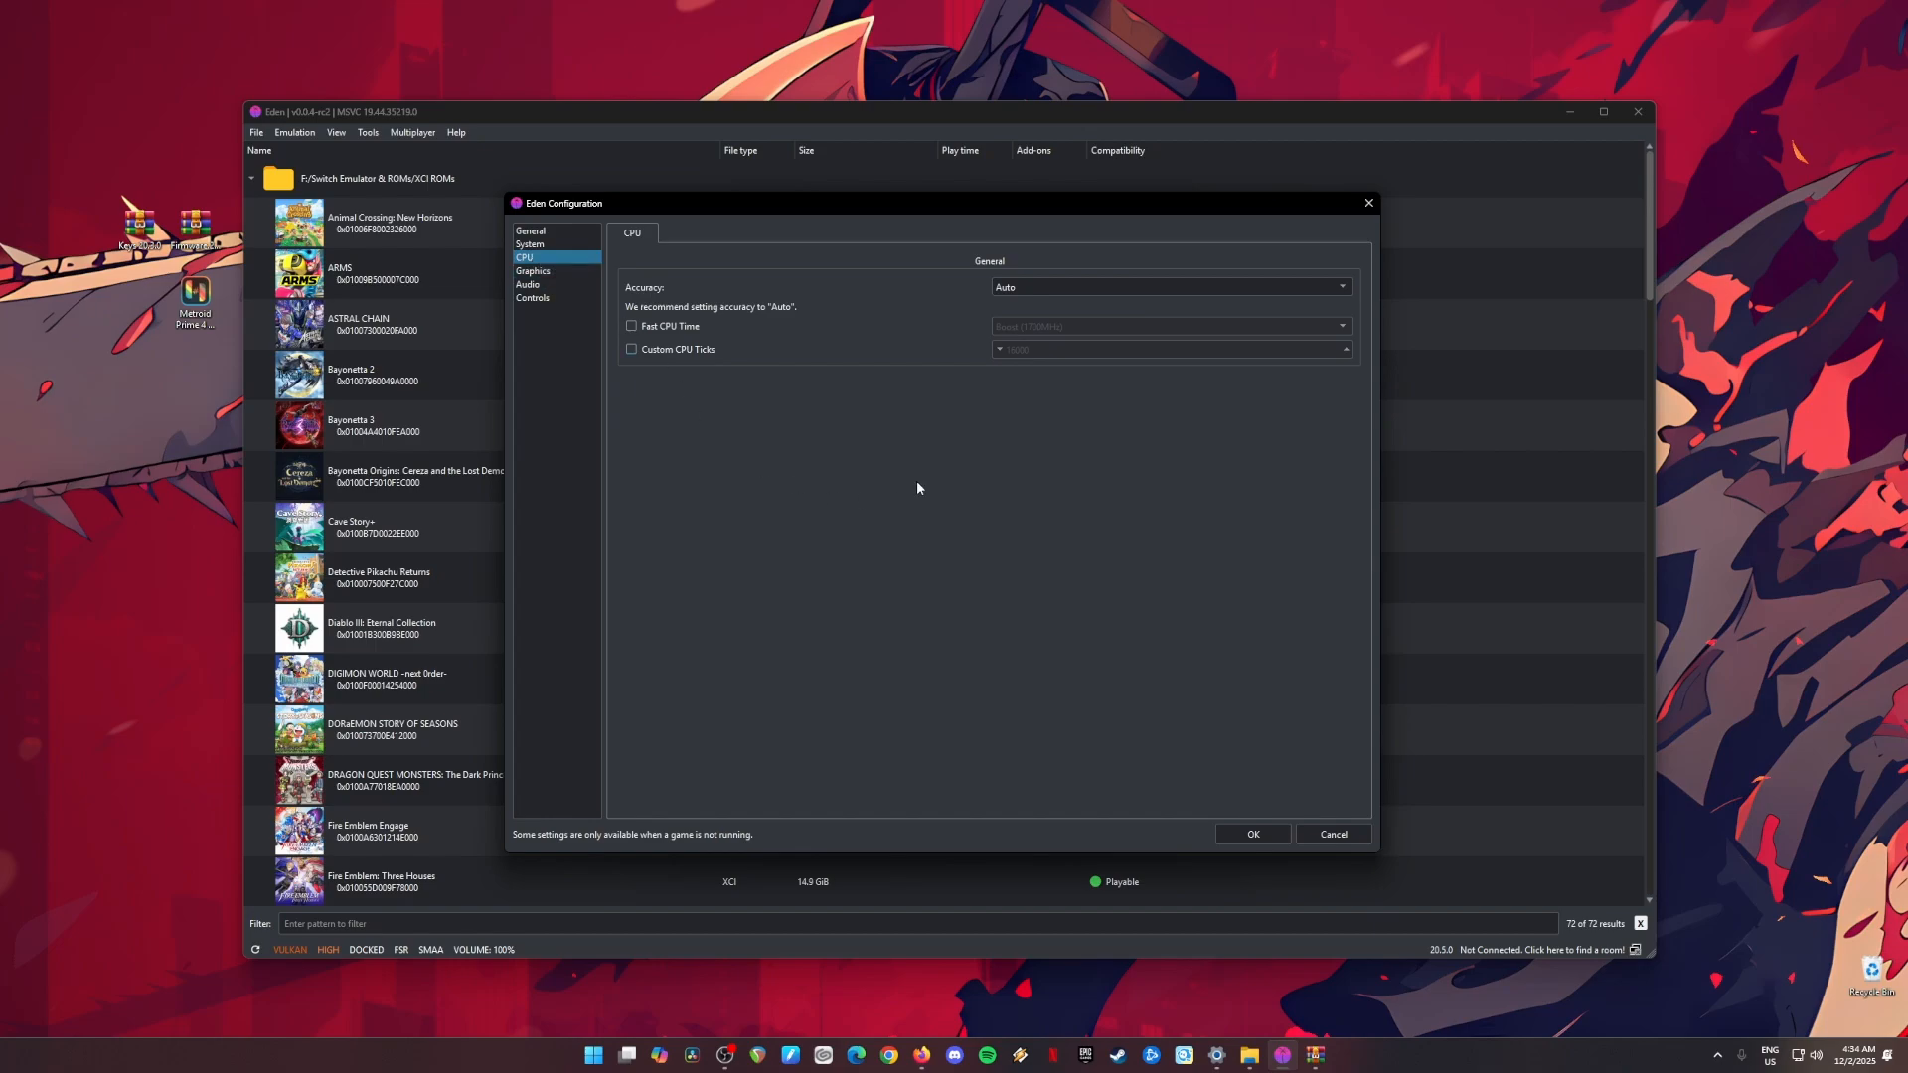
pyautogui.click(1027, 288)
pyautogui.click(962, 298)
pyautogui.click(545, 283)
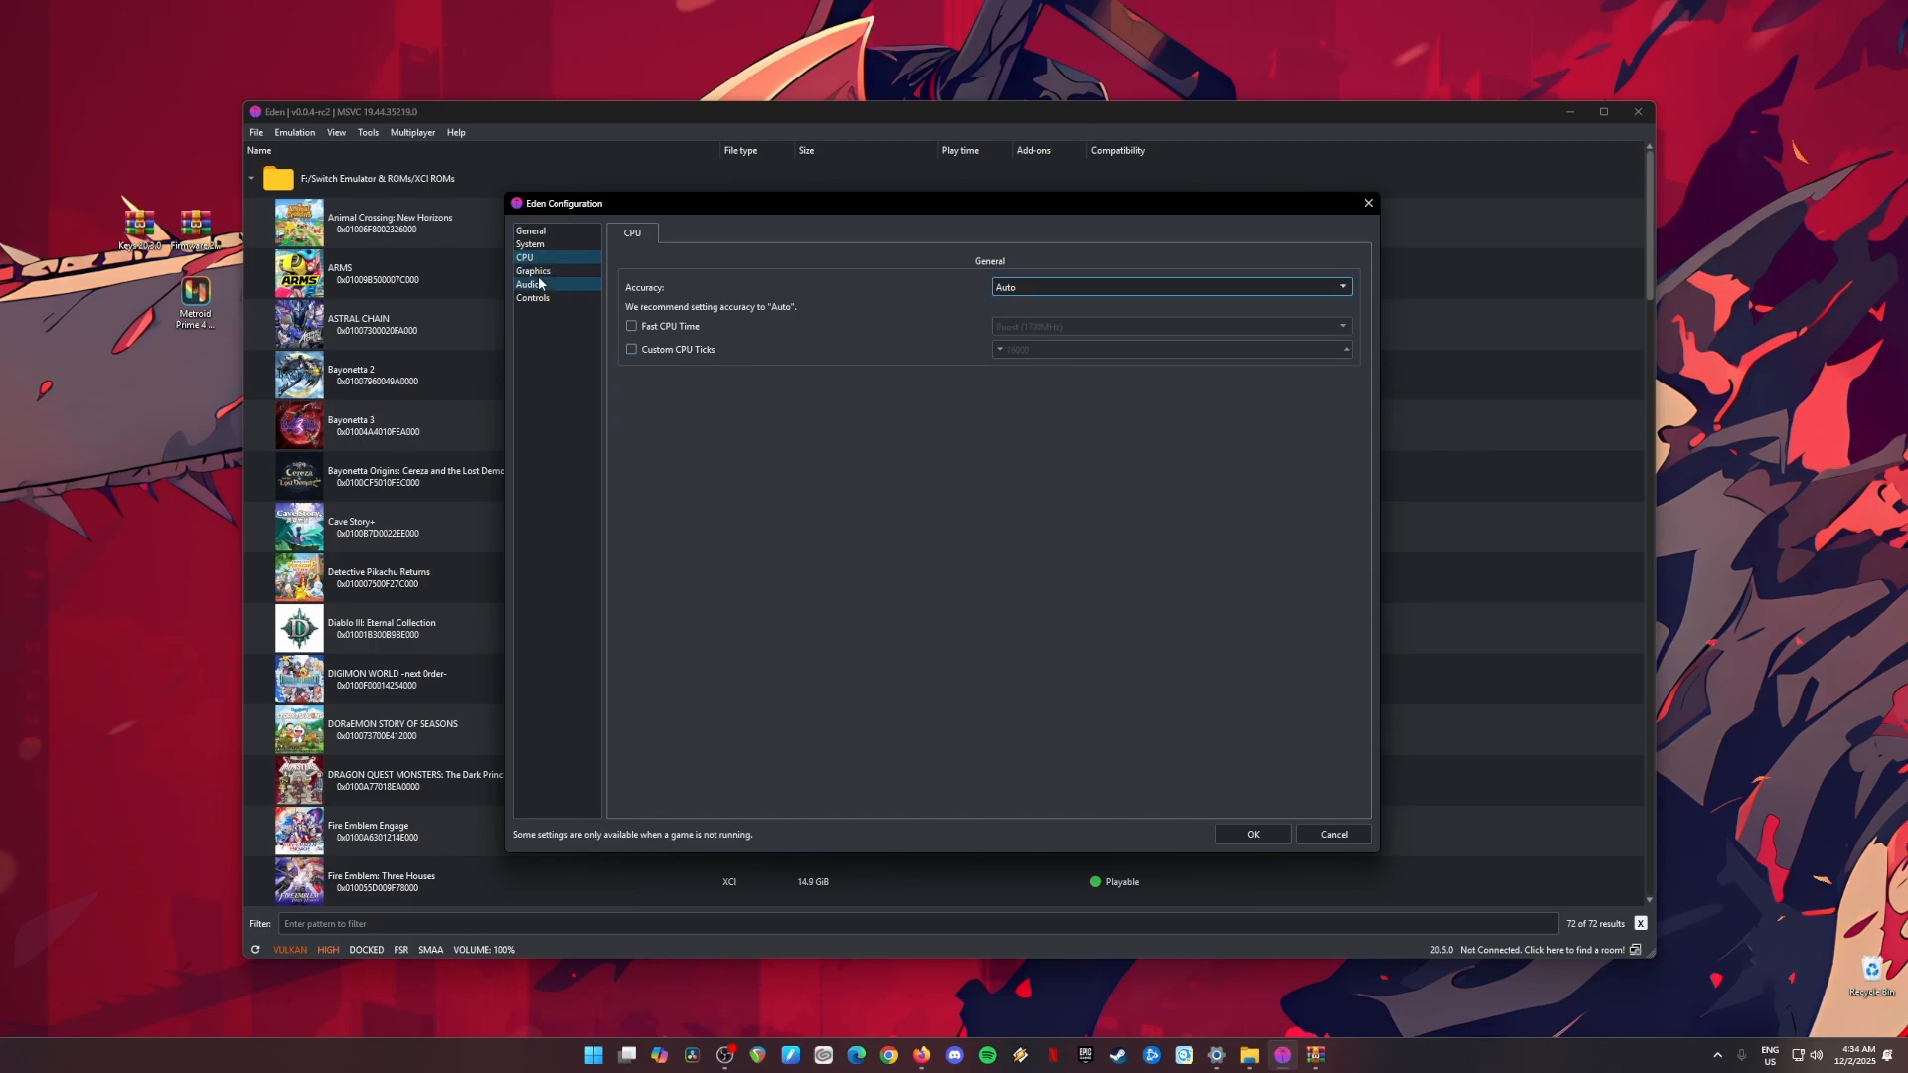
# Step: In the graphics settings, use the Vulkan API on the NVIDIA GeForce RTX 4070 SUPER and enable the persistent pipeline cache
pyautogui.click(534, 272)
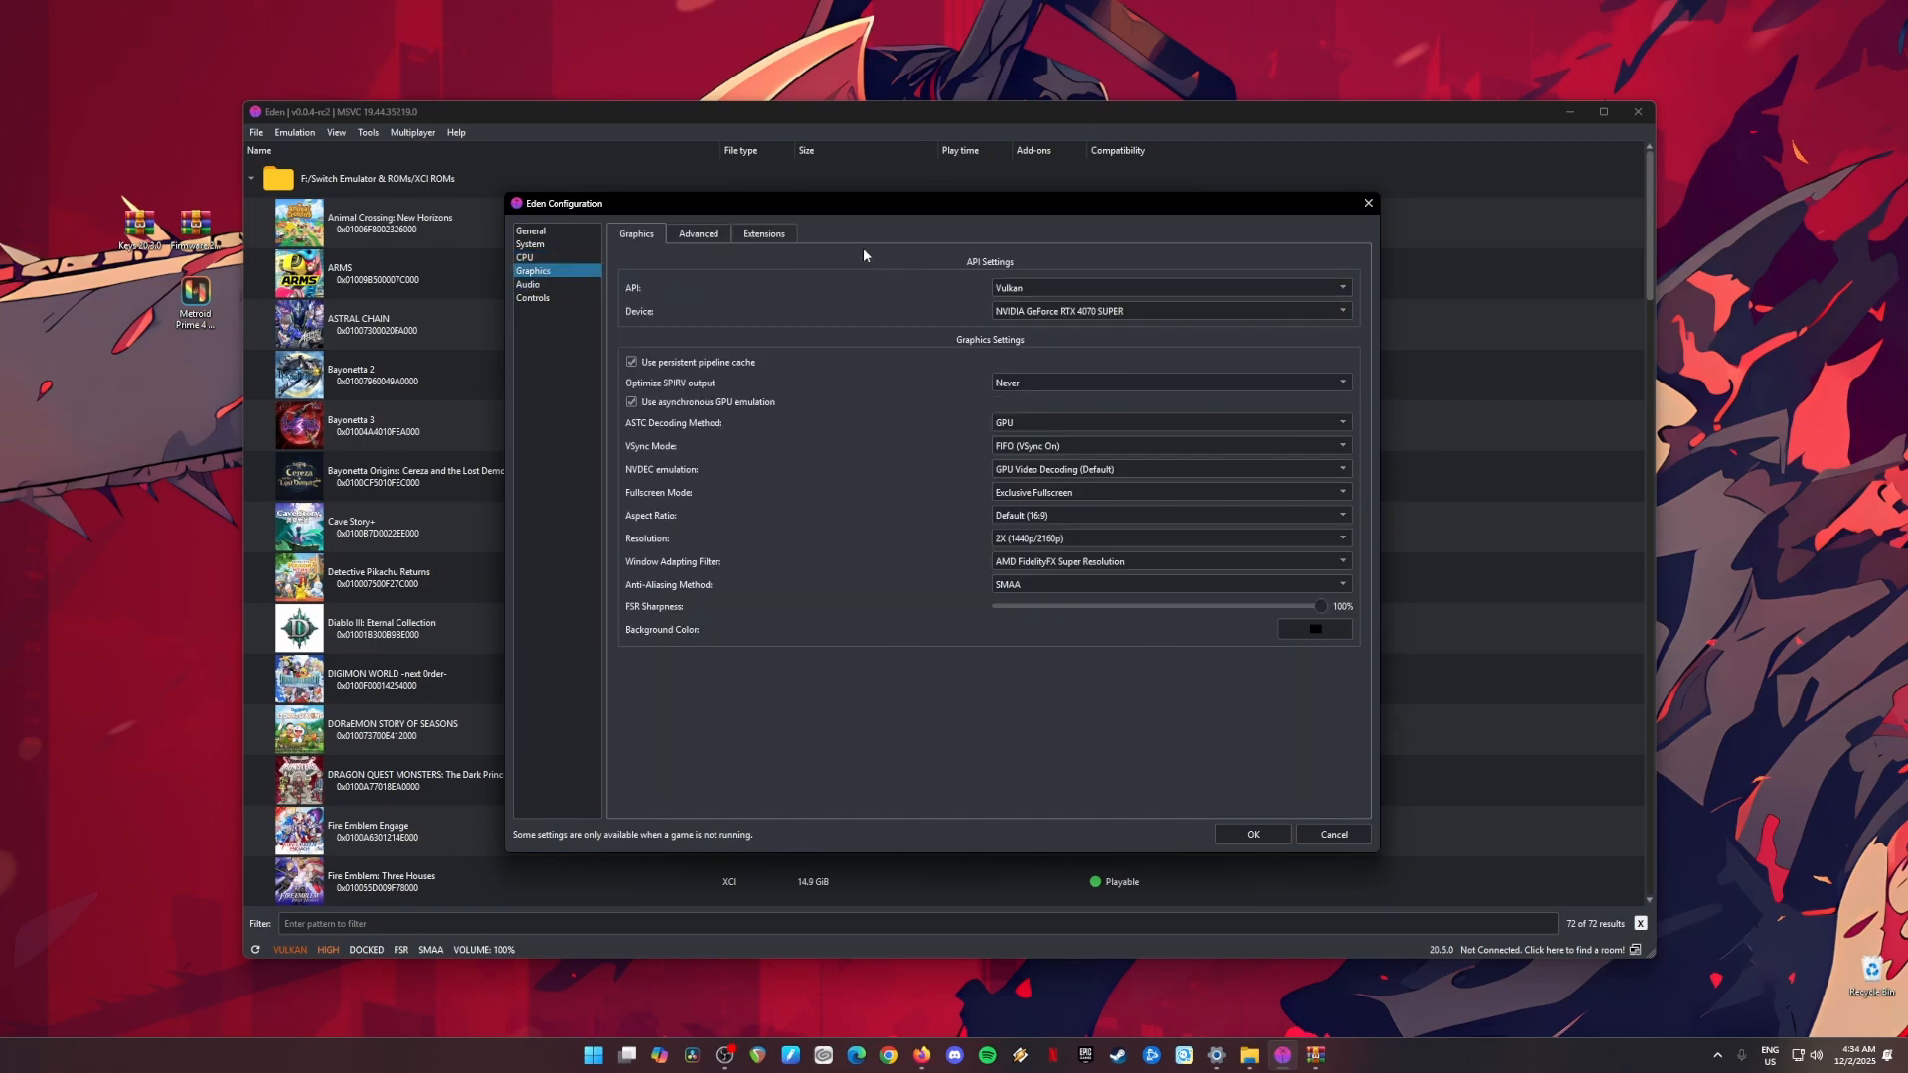
pyautogui.click(1048, 287)
pyautogui.click(1023, 308)
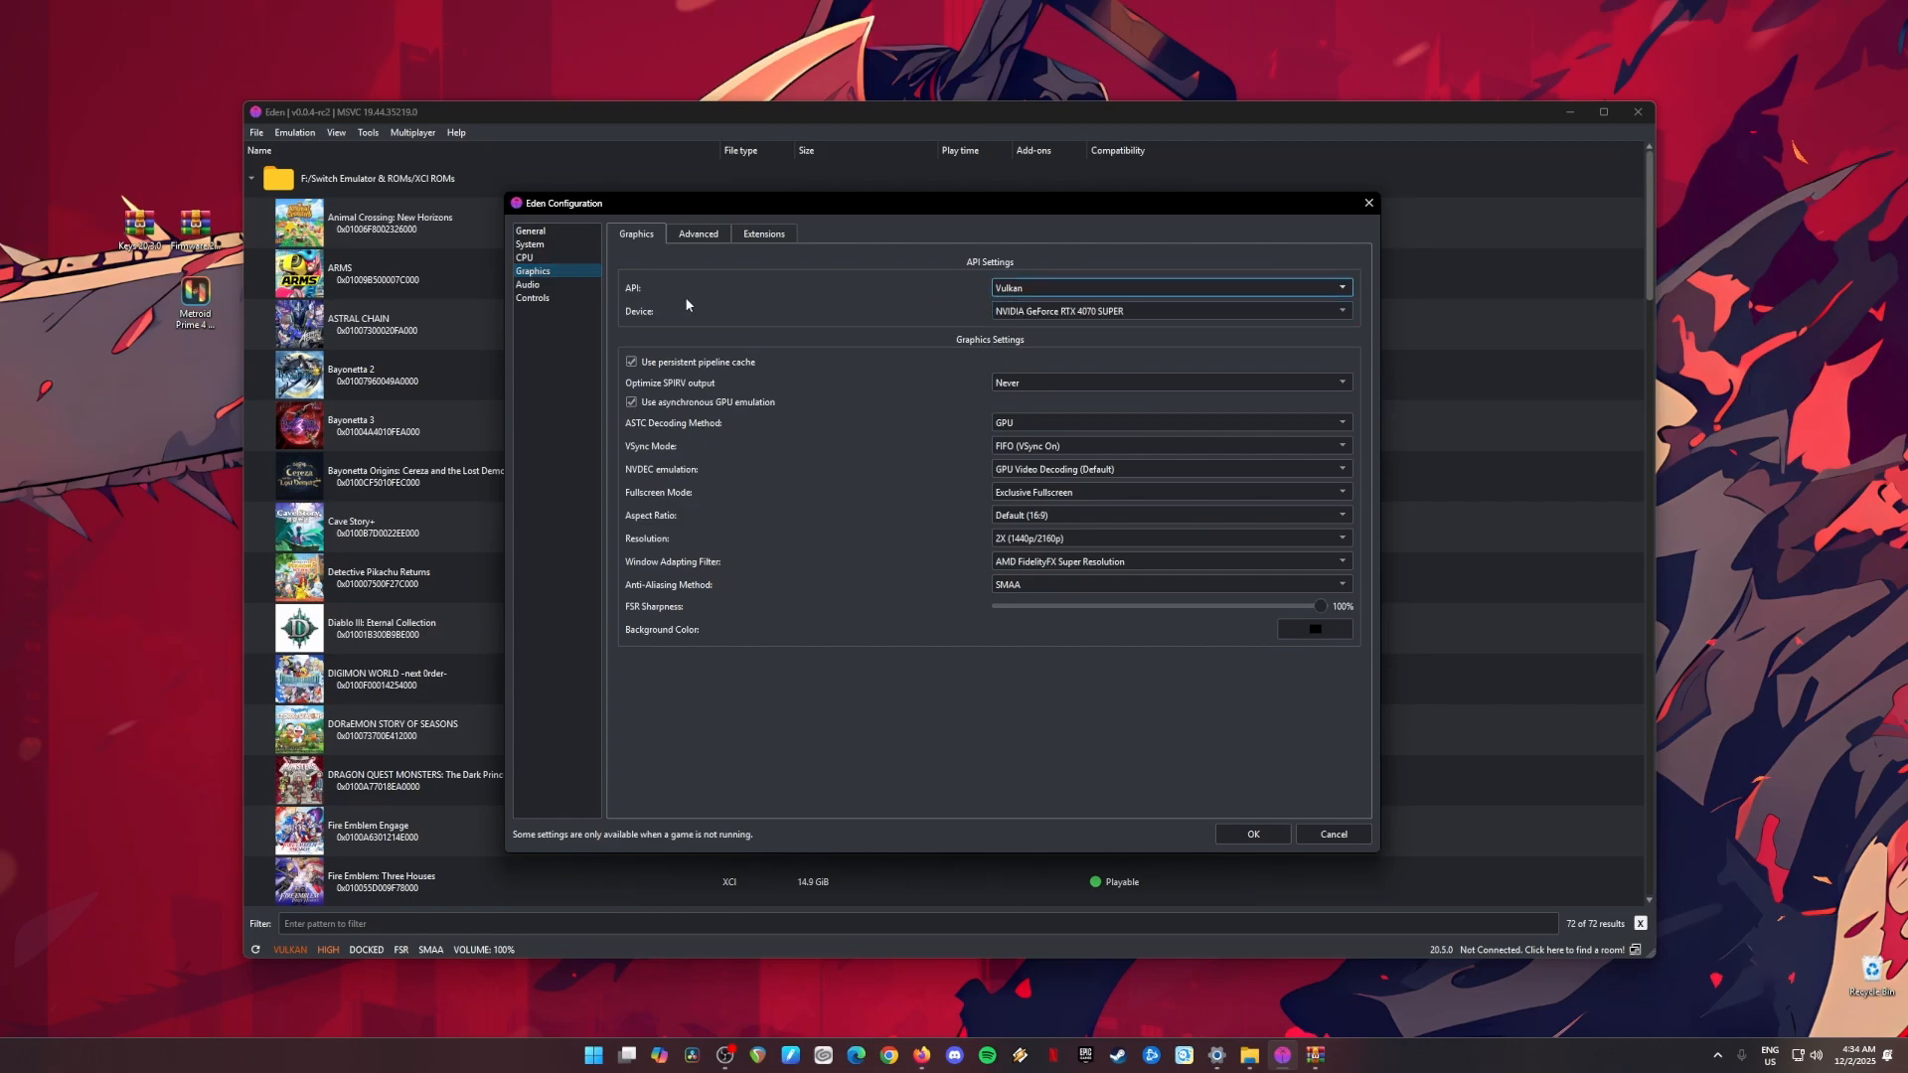
pyautogui.click(1048, 312)
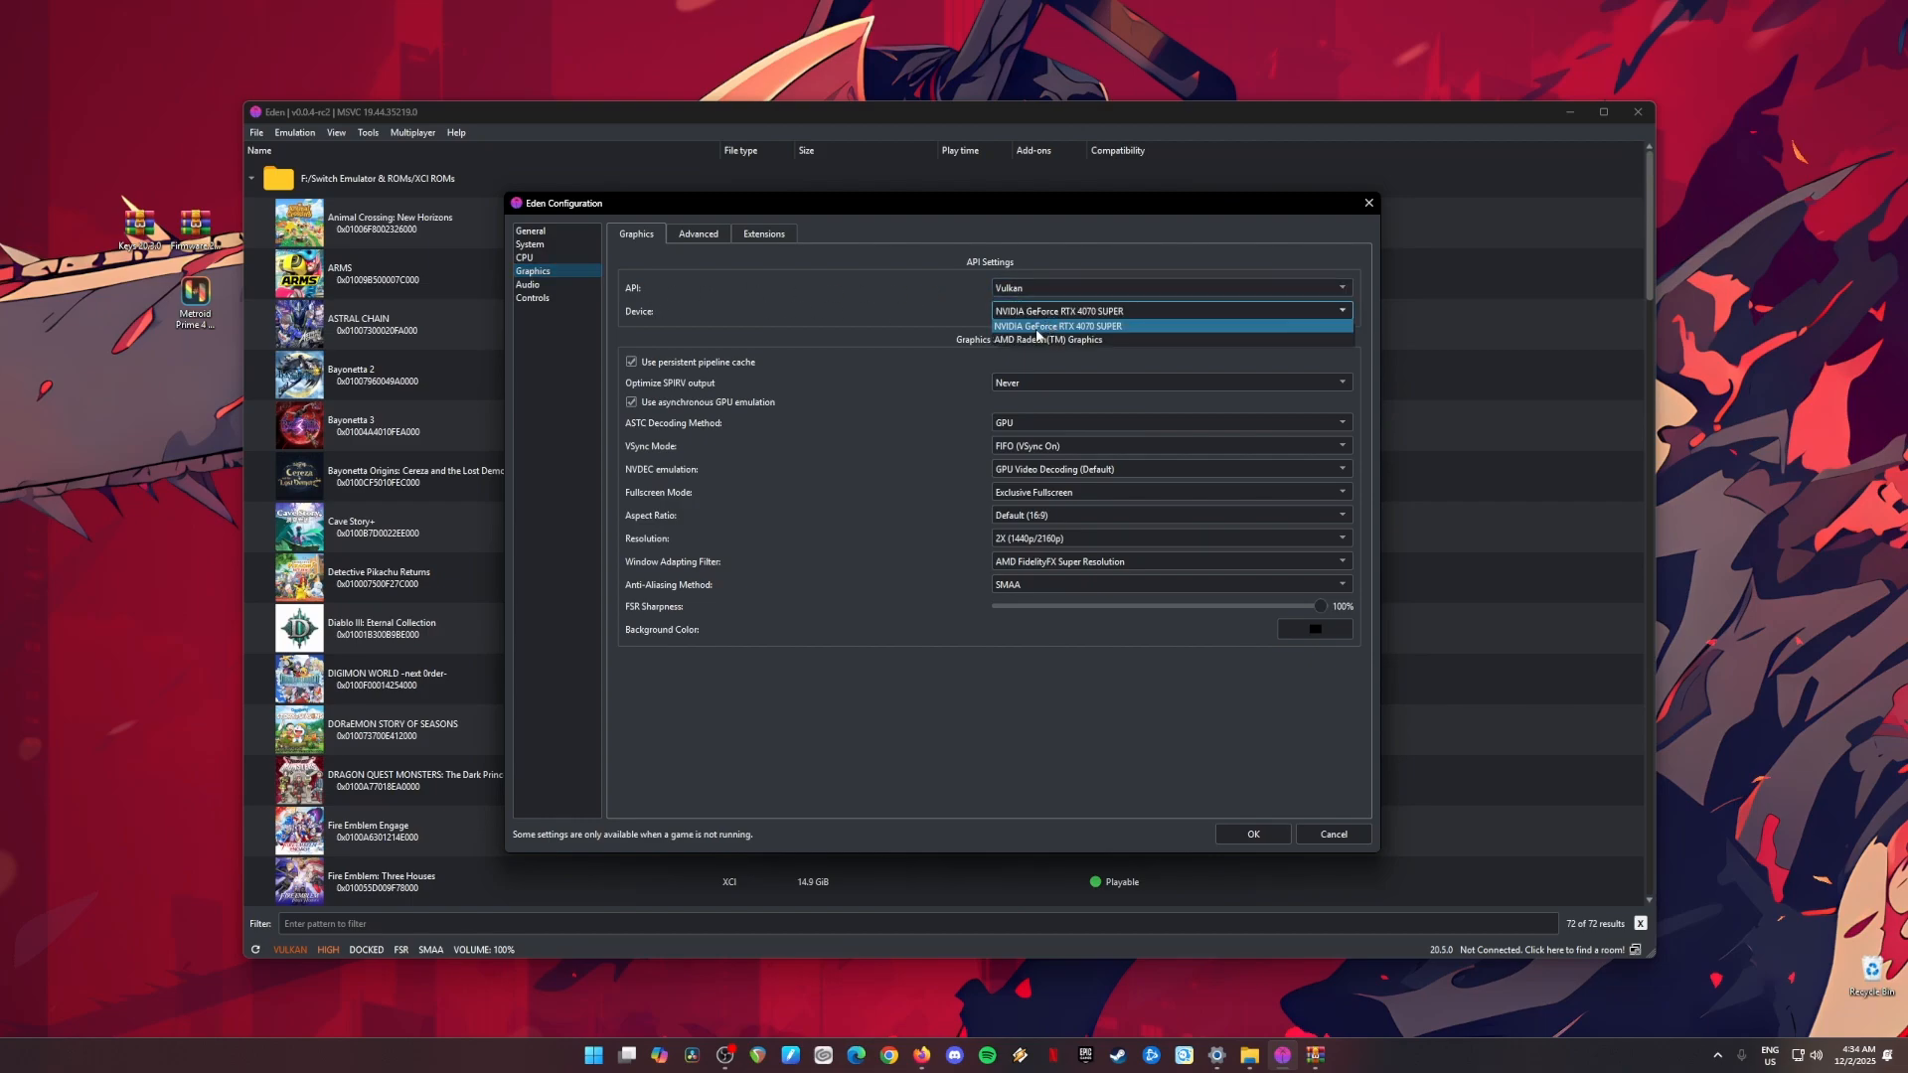
pyautogui.click(1037, 329)
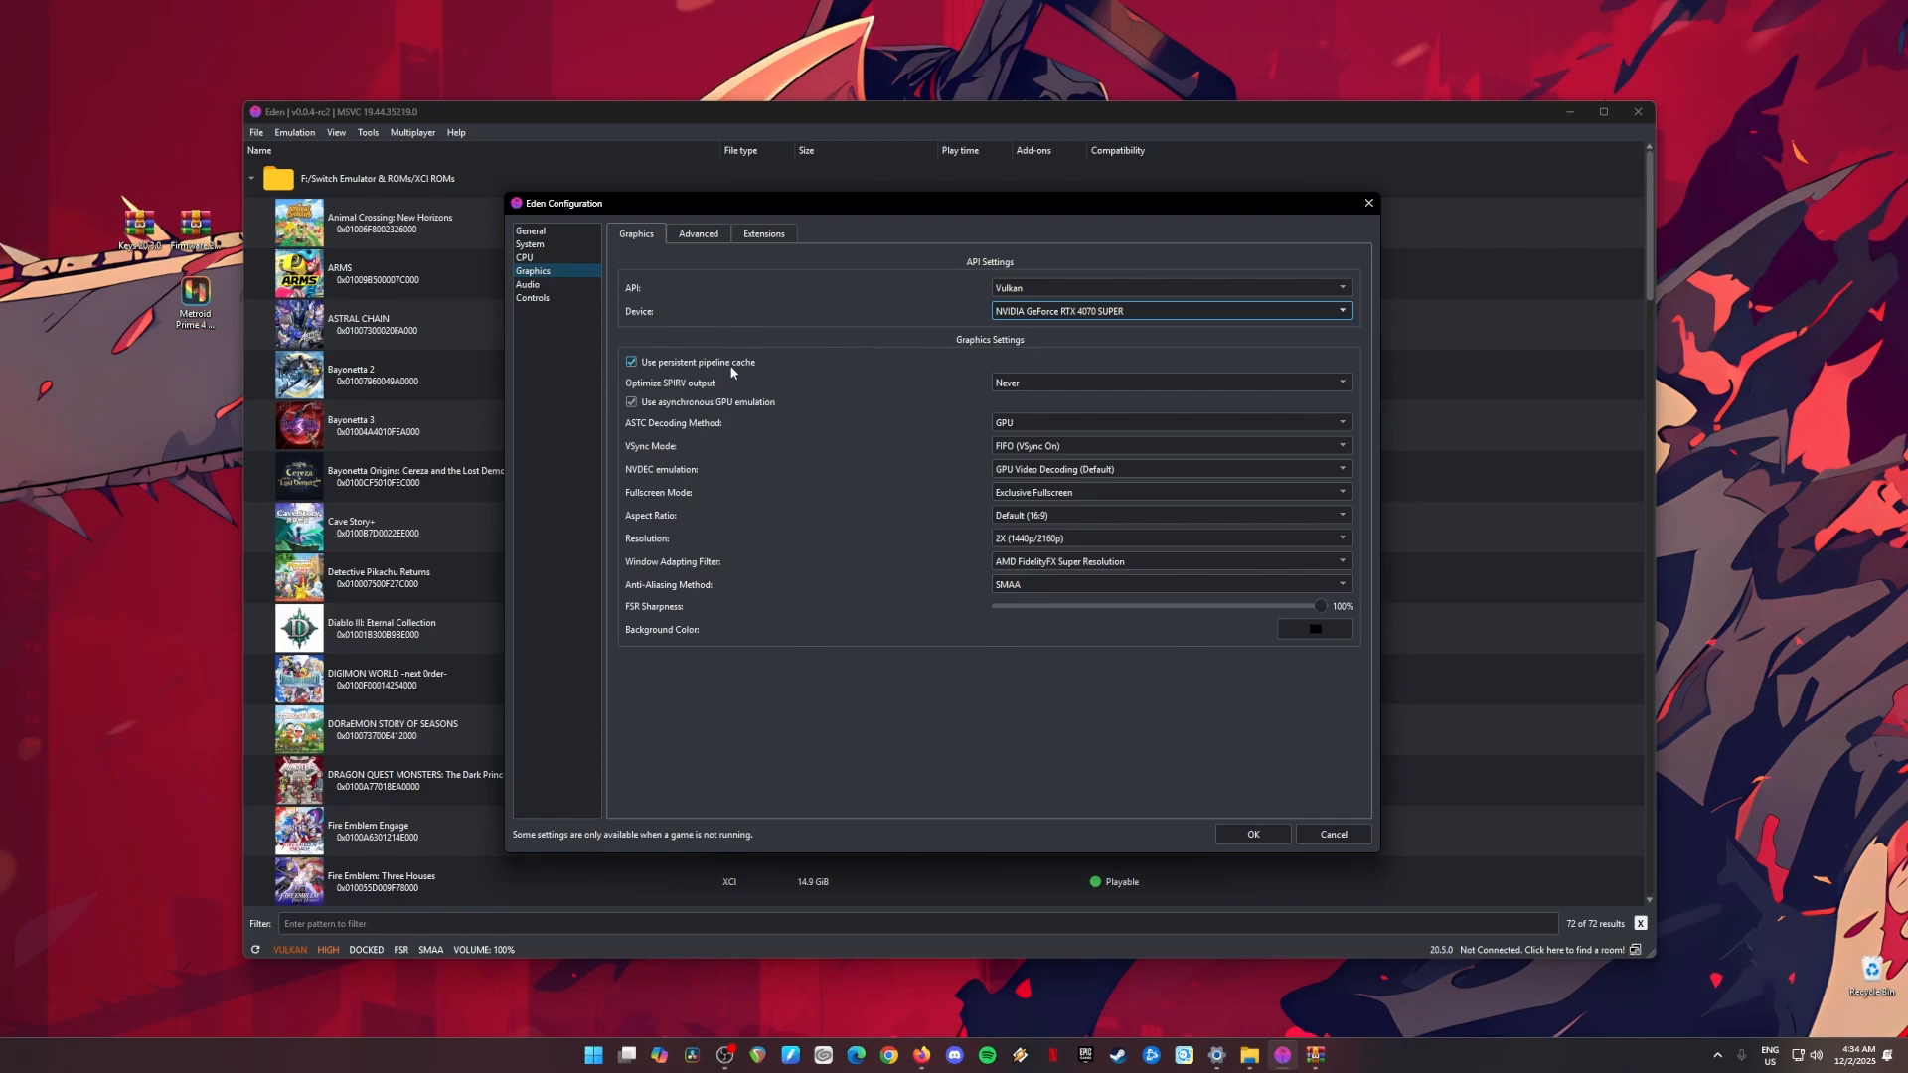
pyautogui.click(632, 363)
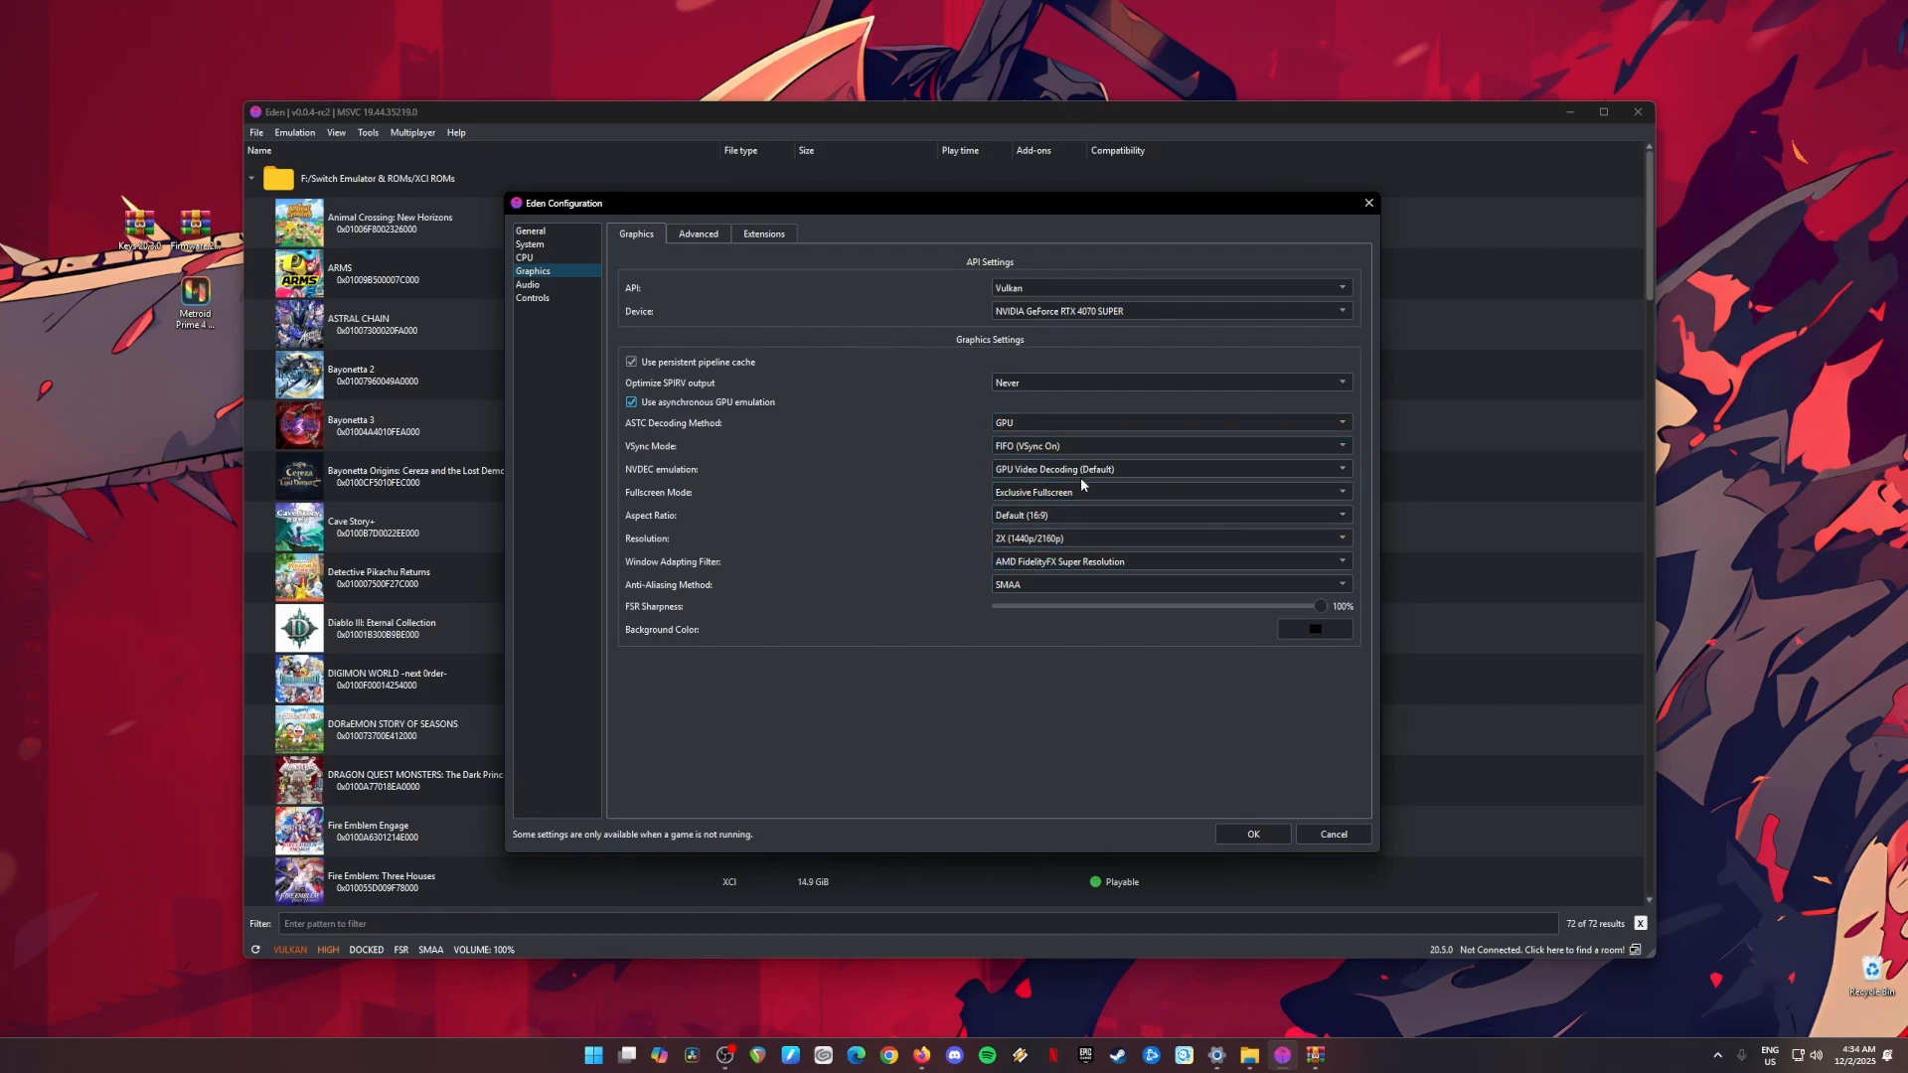
# Step: Set the graphics resolution to 2X (1440p/2160p) and check the advanced graphics and audio settings
pyautogui.click(1024, 540)
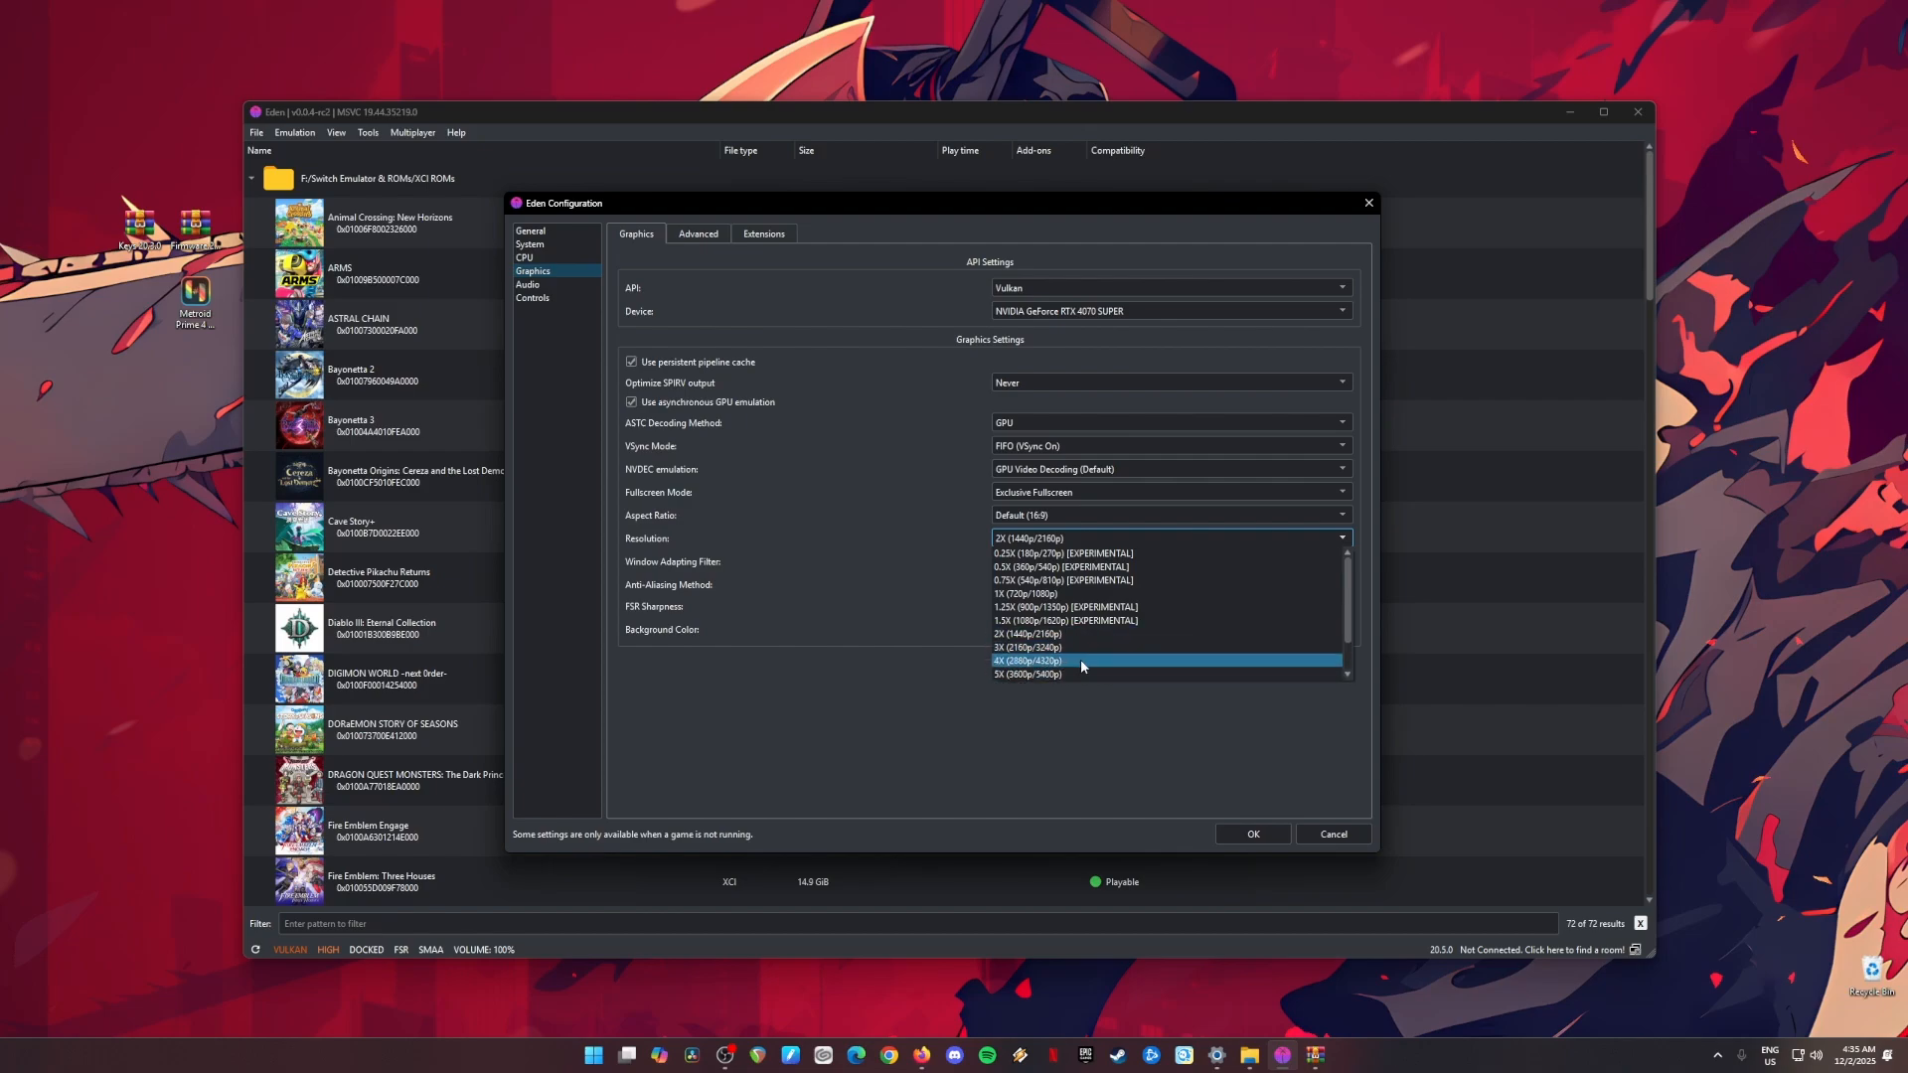
pyautogui.click(939, 634)
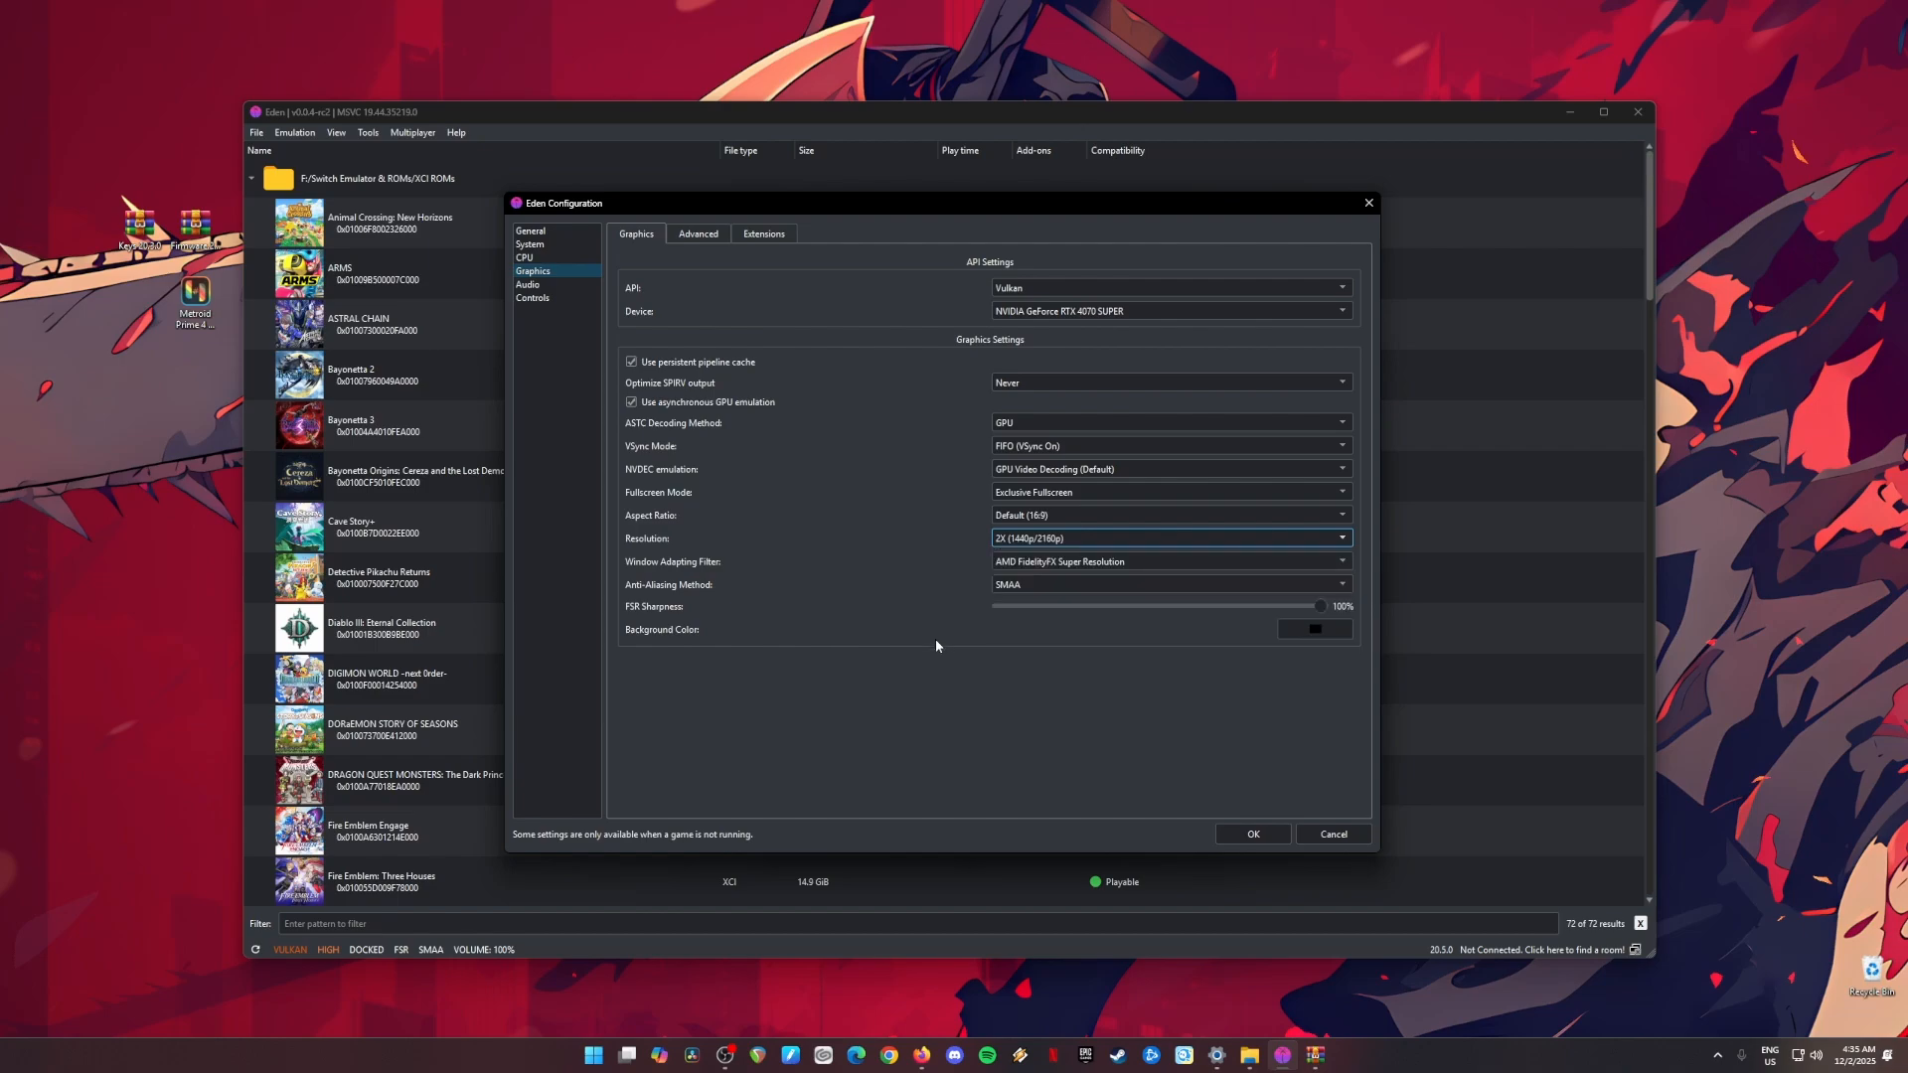
pyautogui.click(697, 234)
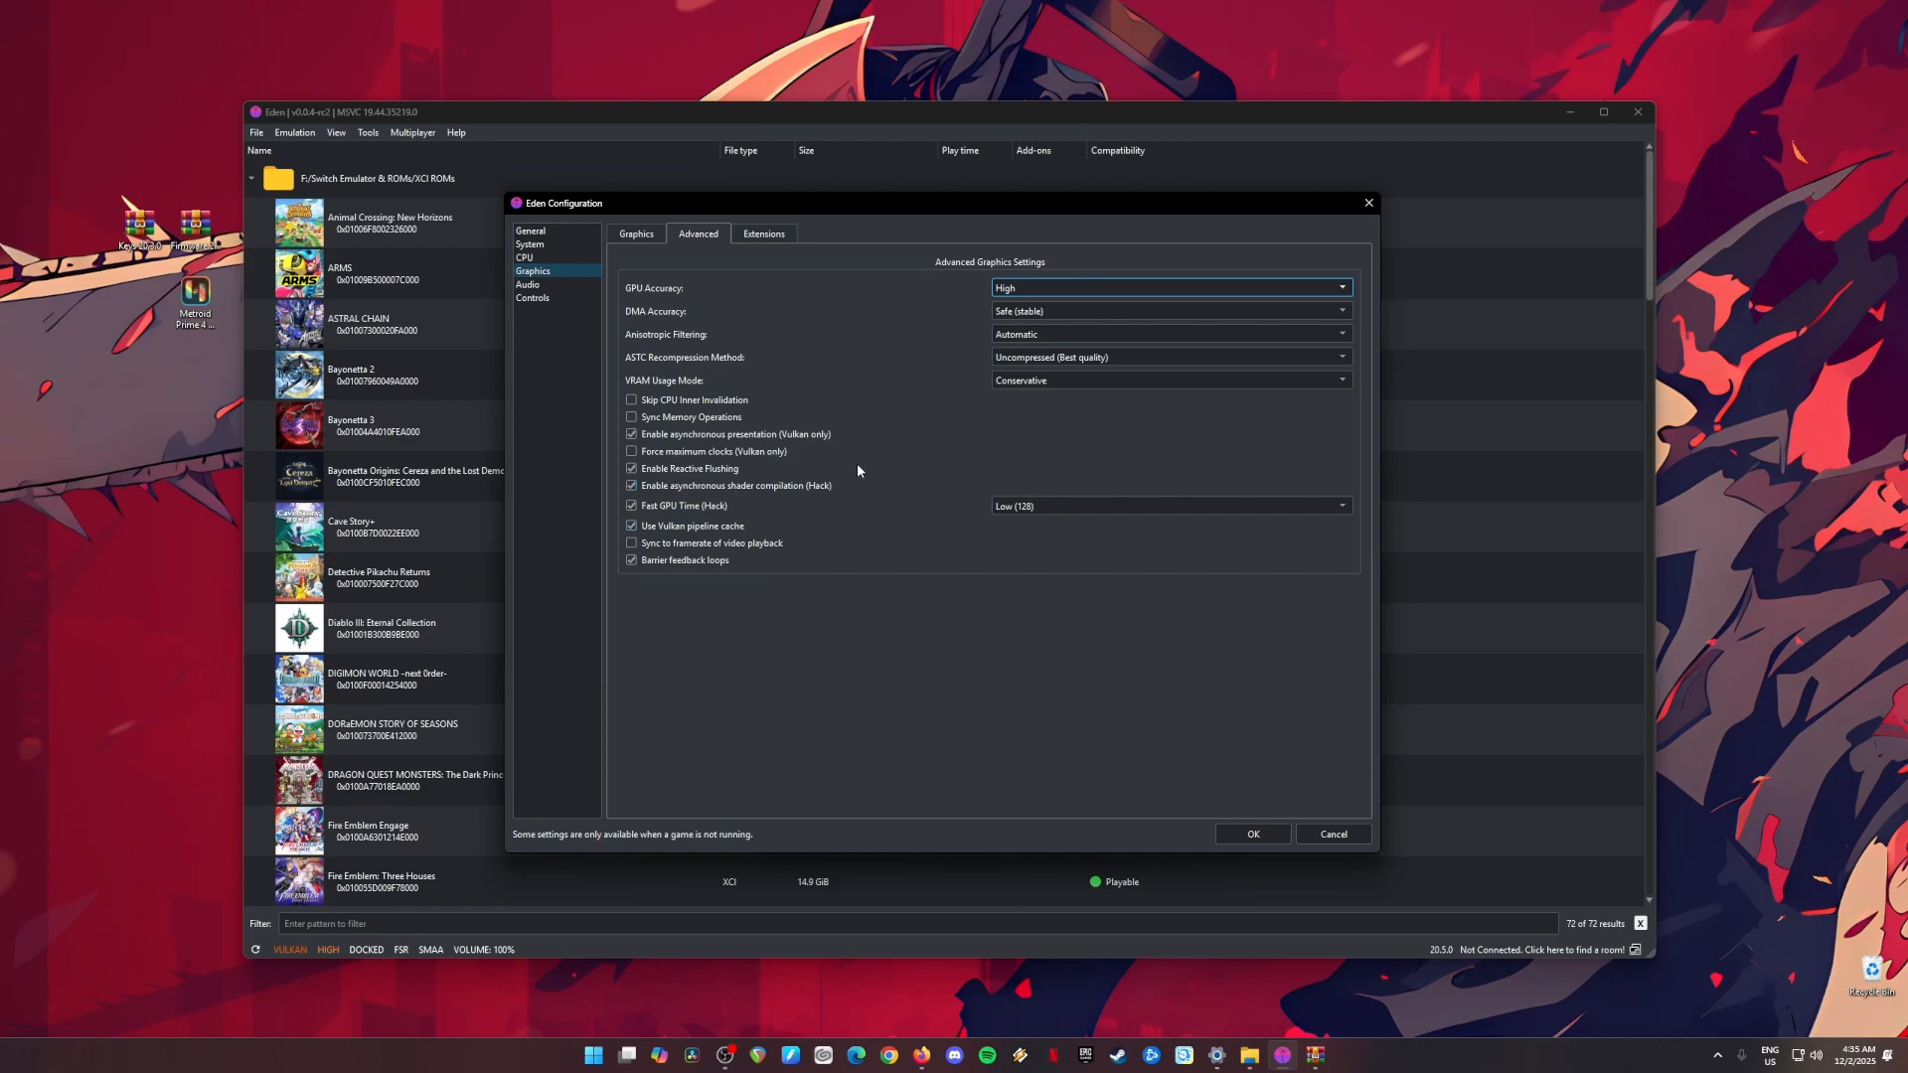
pyautogui.click(528, 284)
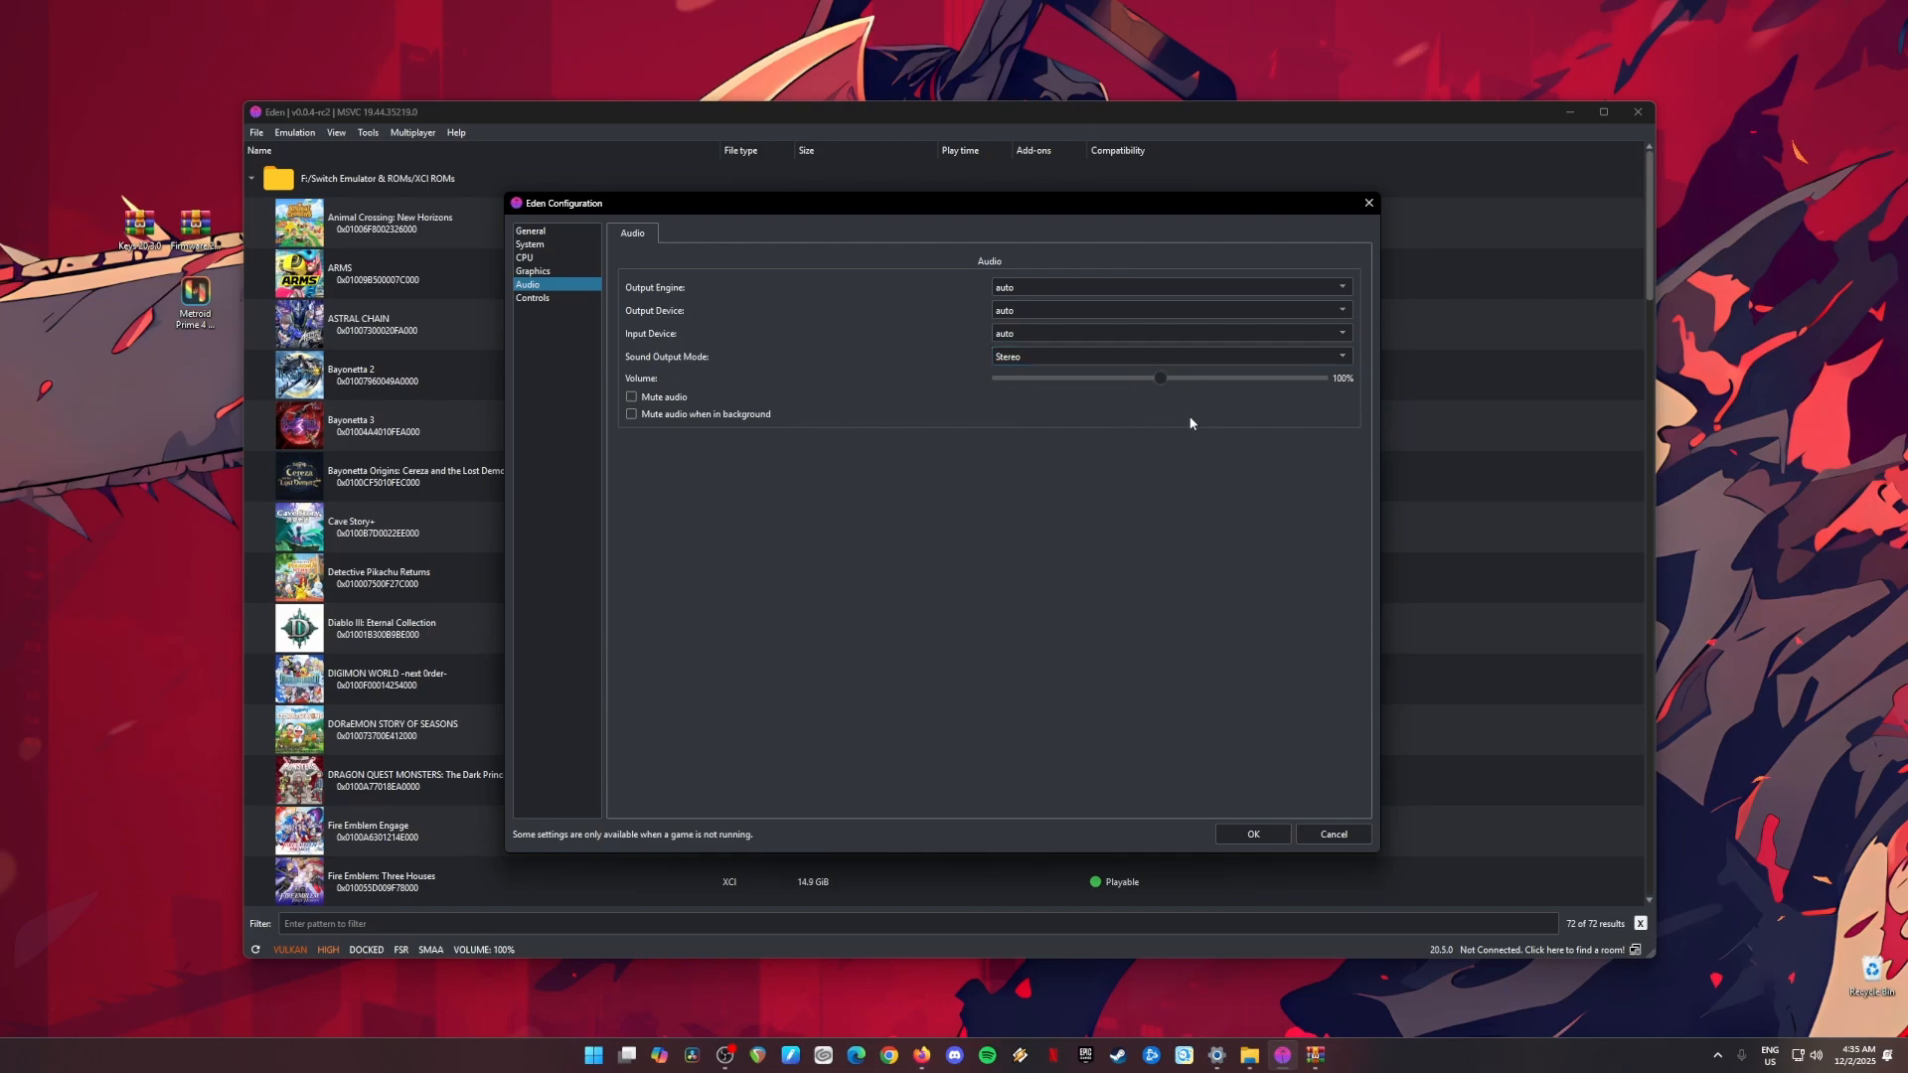
# Step: Set Player 1's controller type to Pro Controller and save the emulator configuration
pyautogui.click(544, 301)
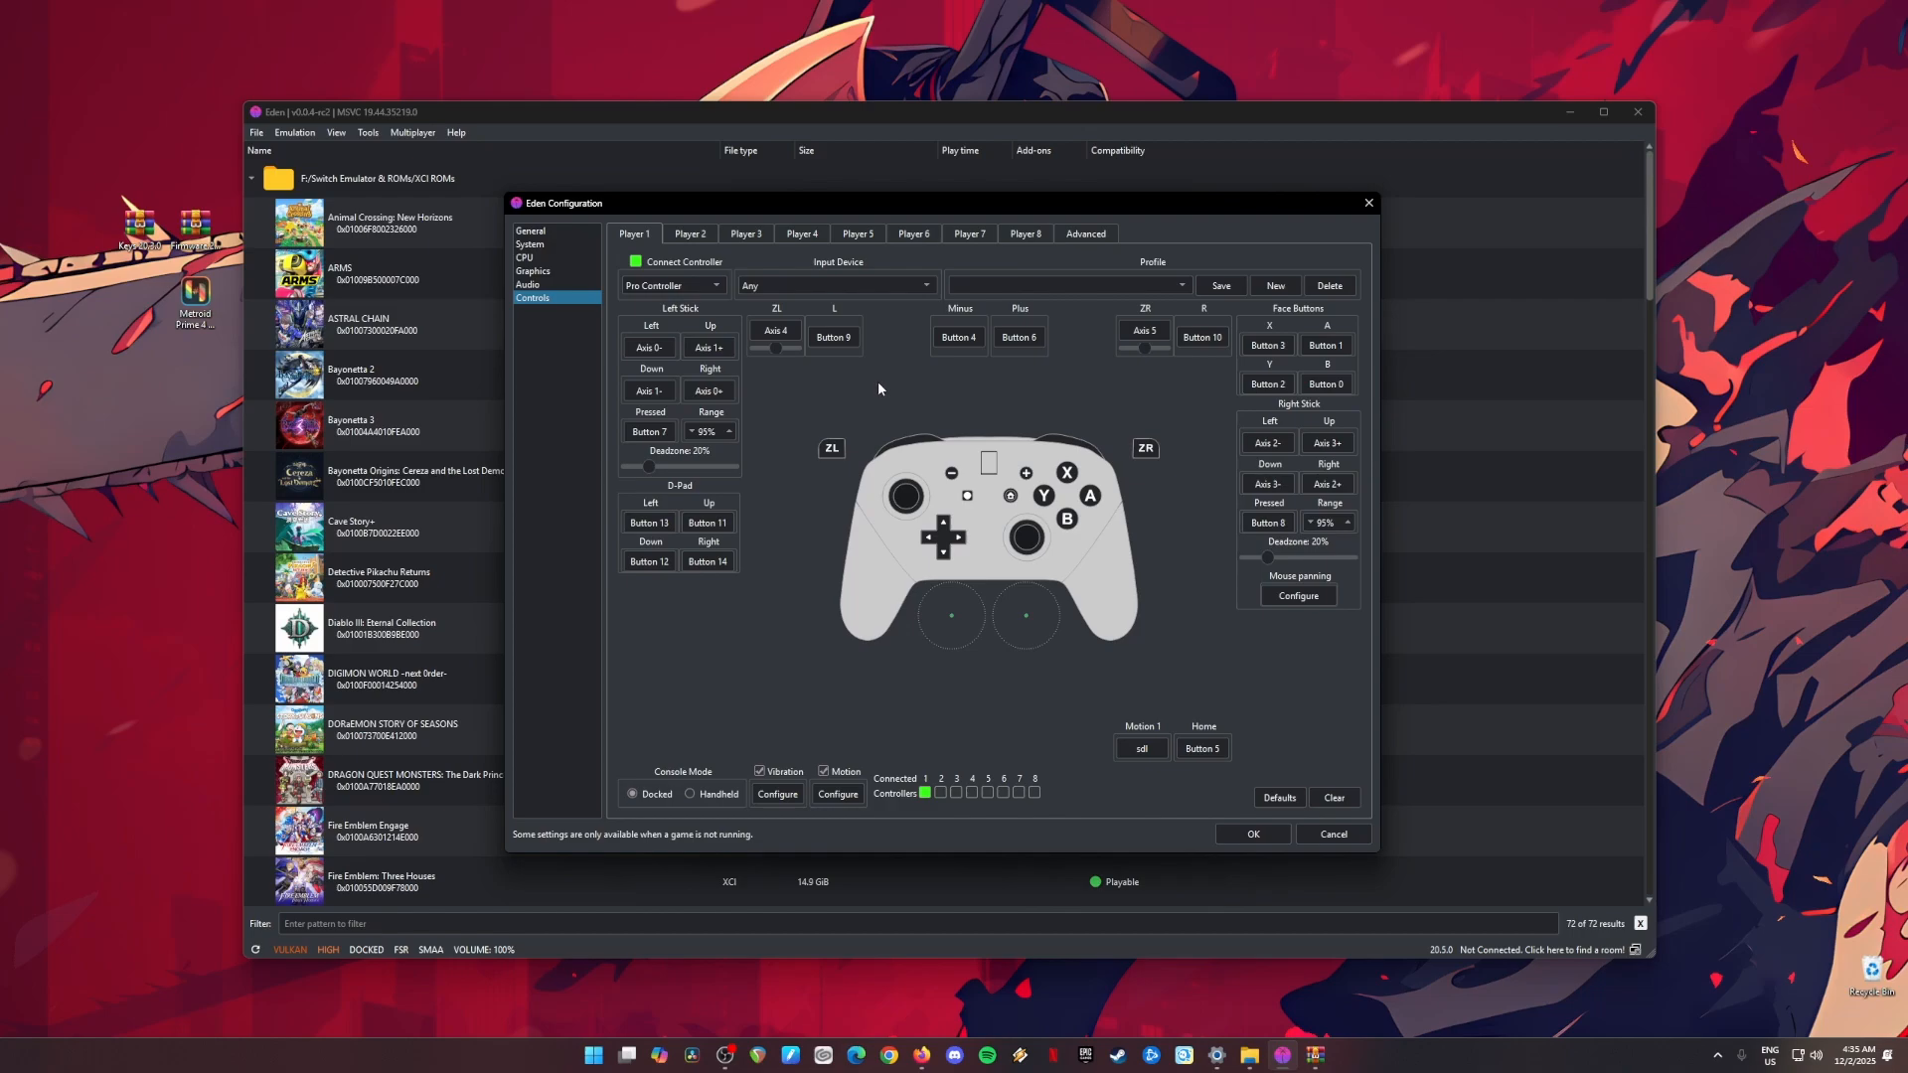
pyautogui.click(715, 287)
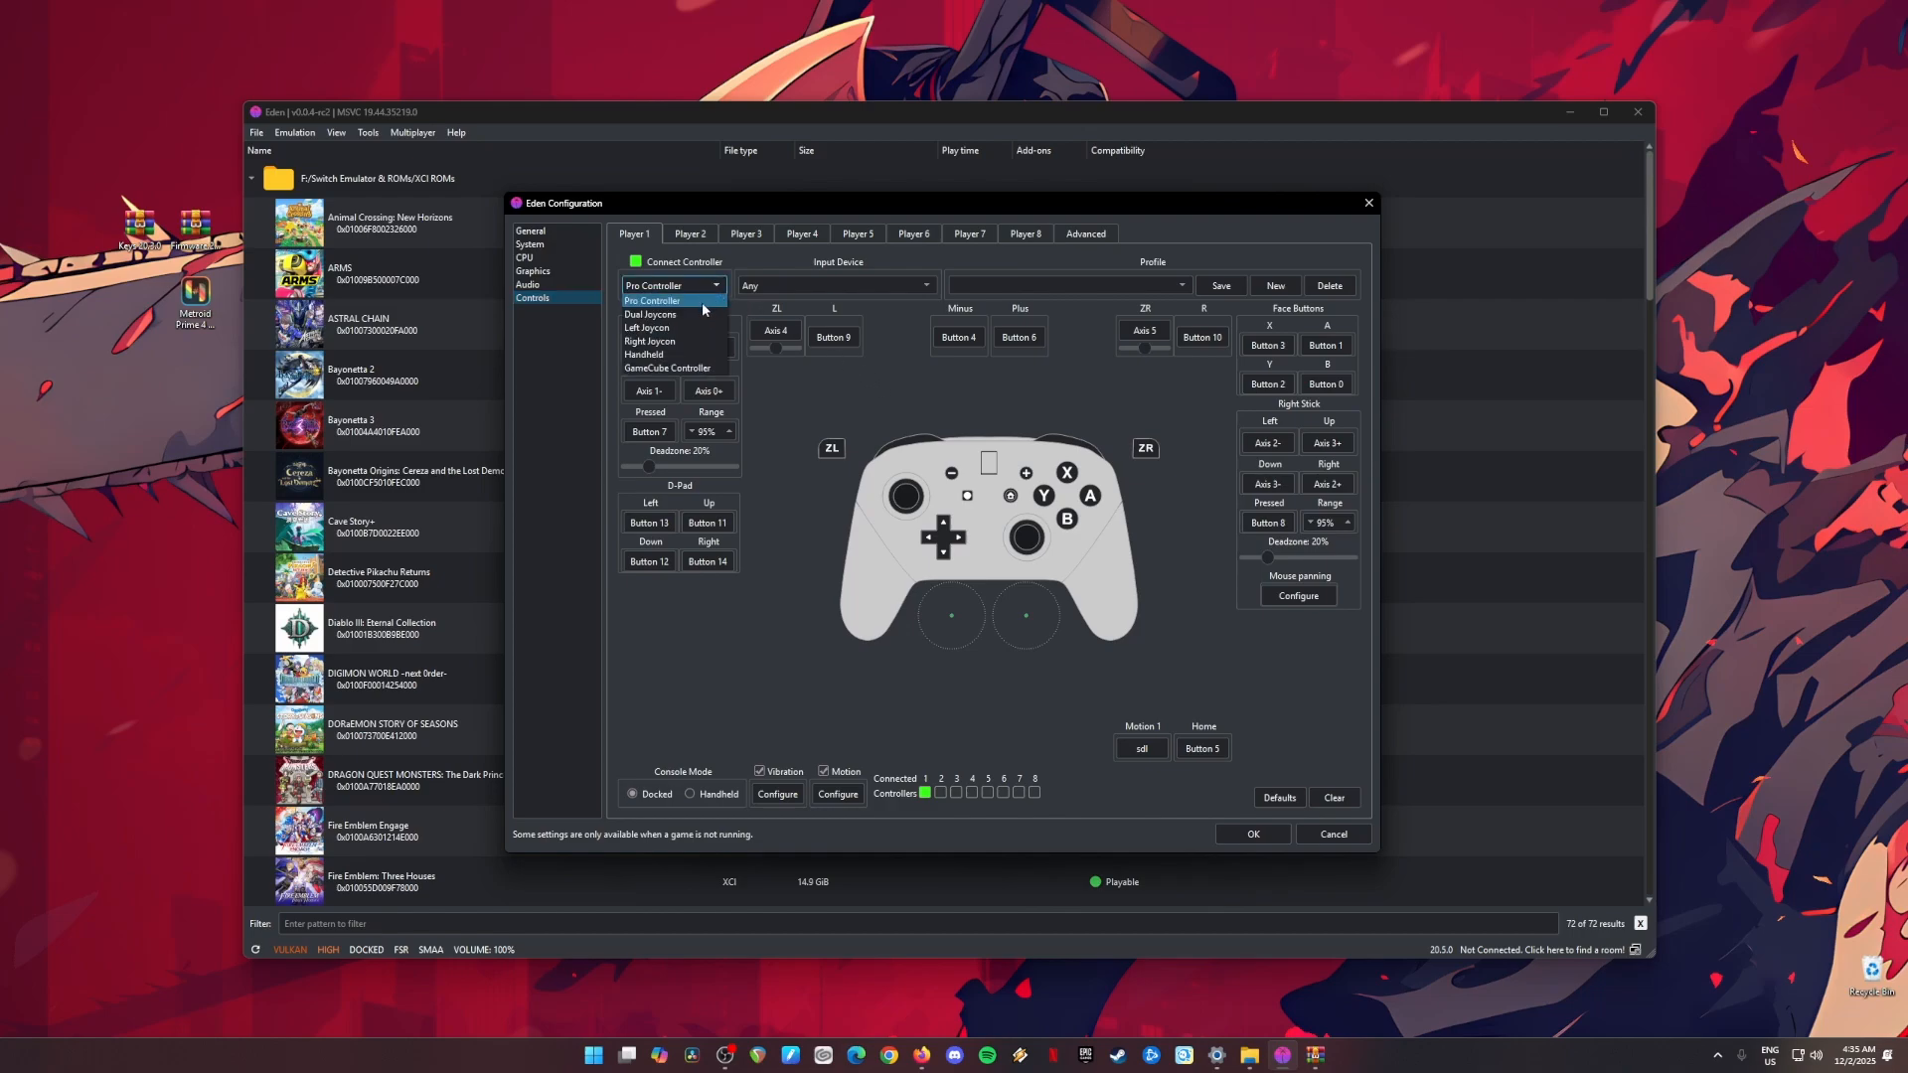
pyautogui.click(705, 301)
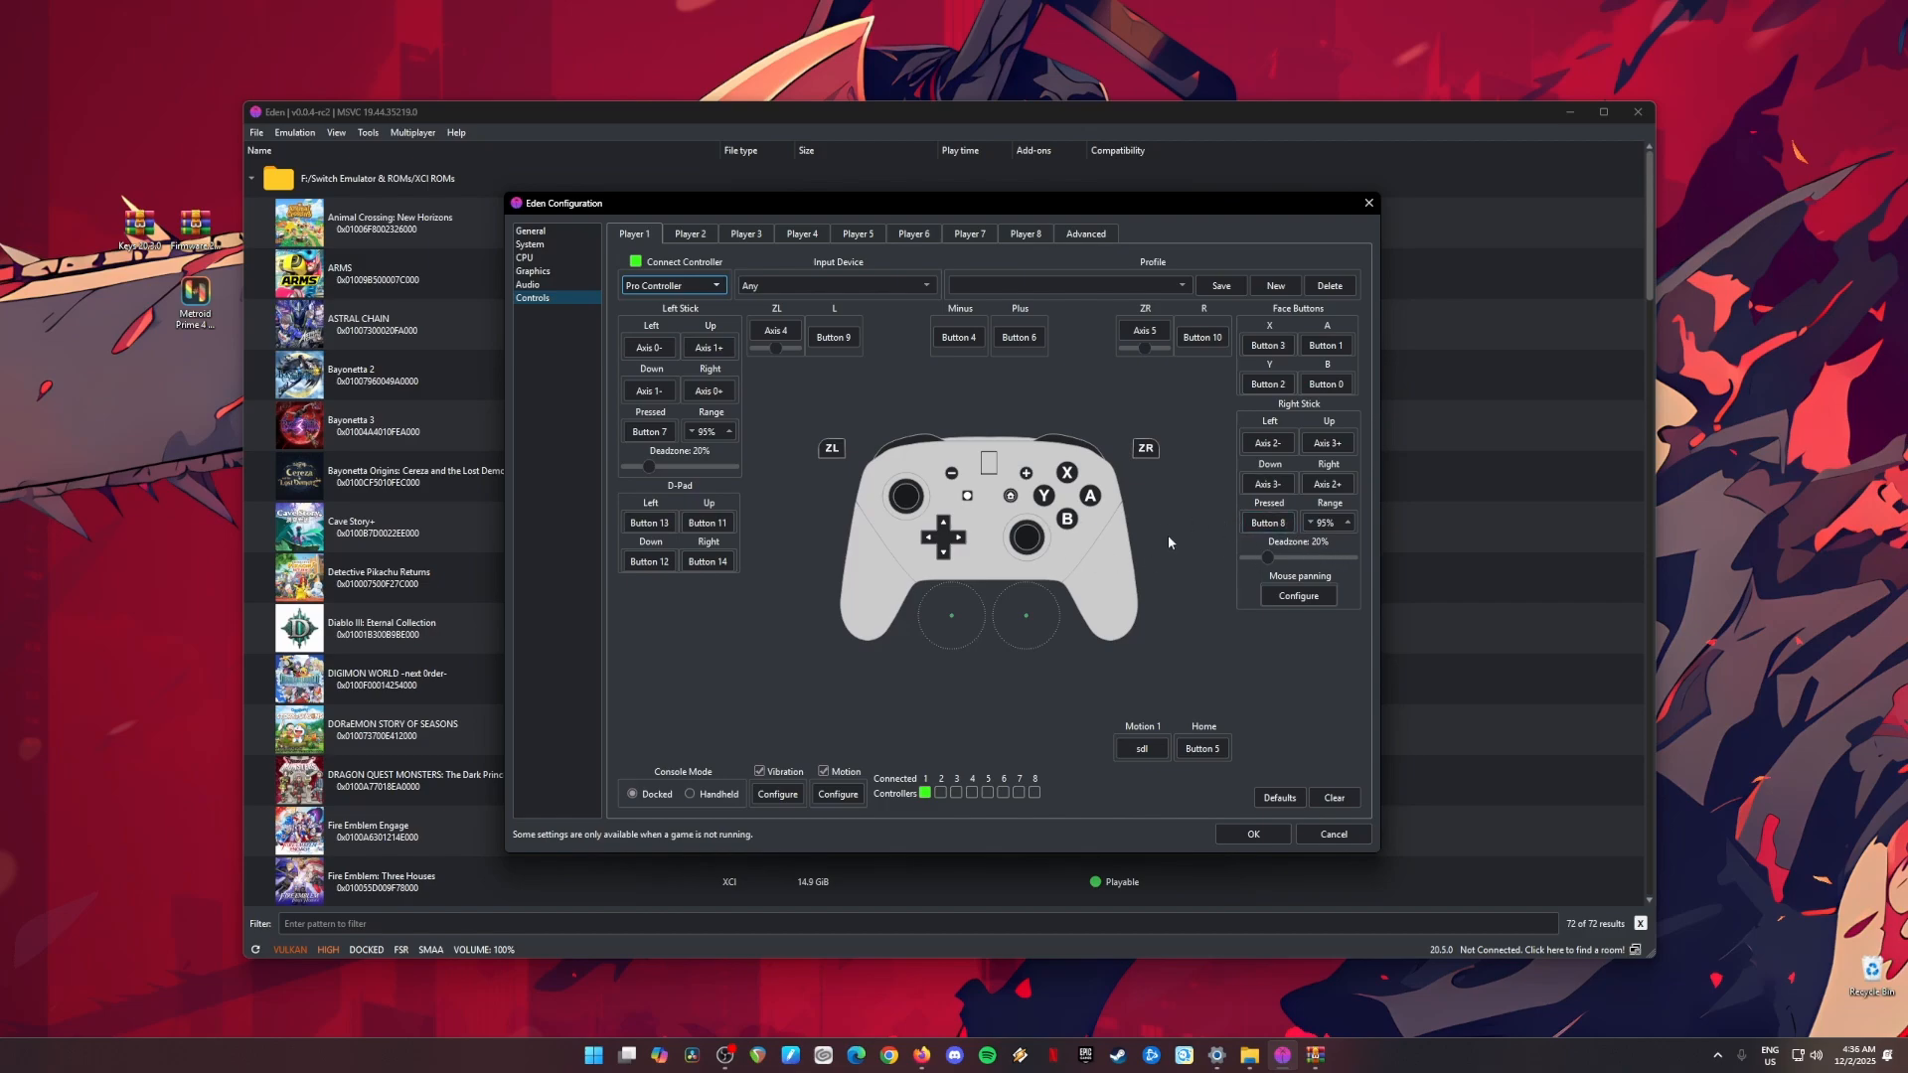
pyautogui.click(1252, 835)
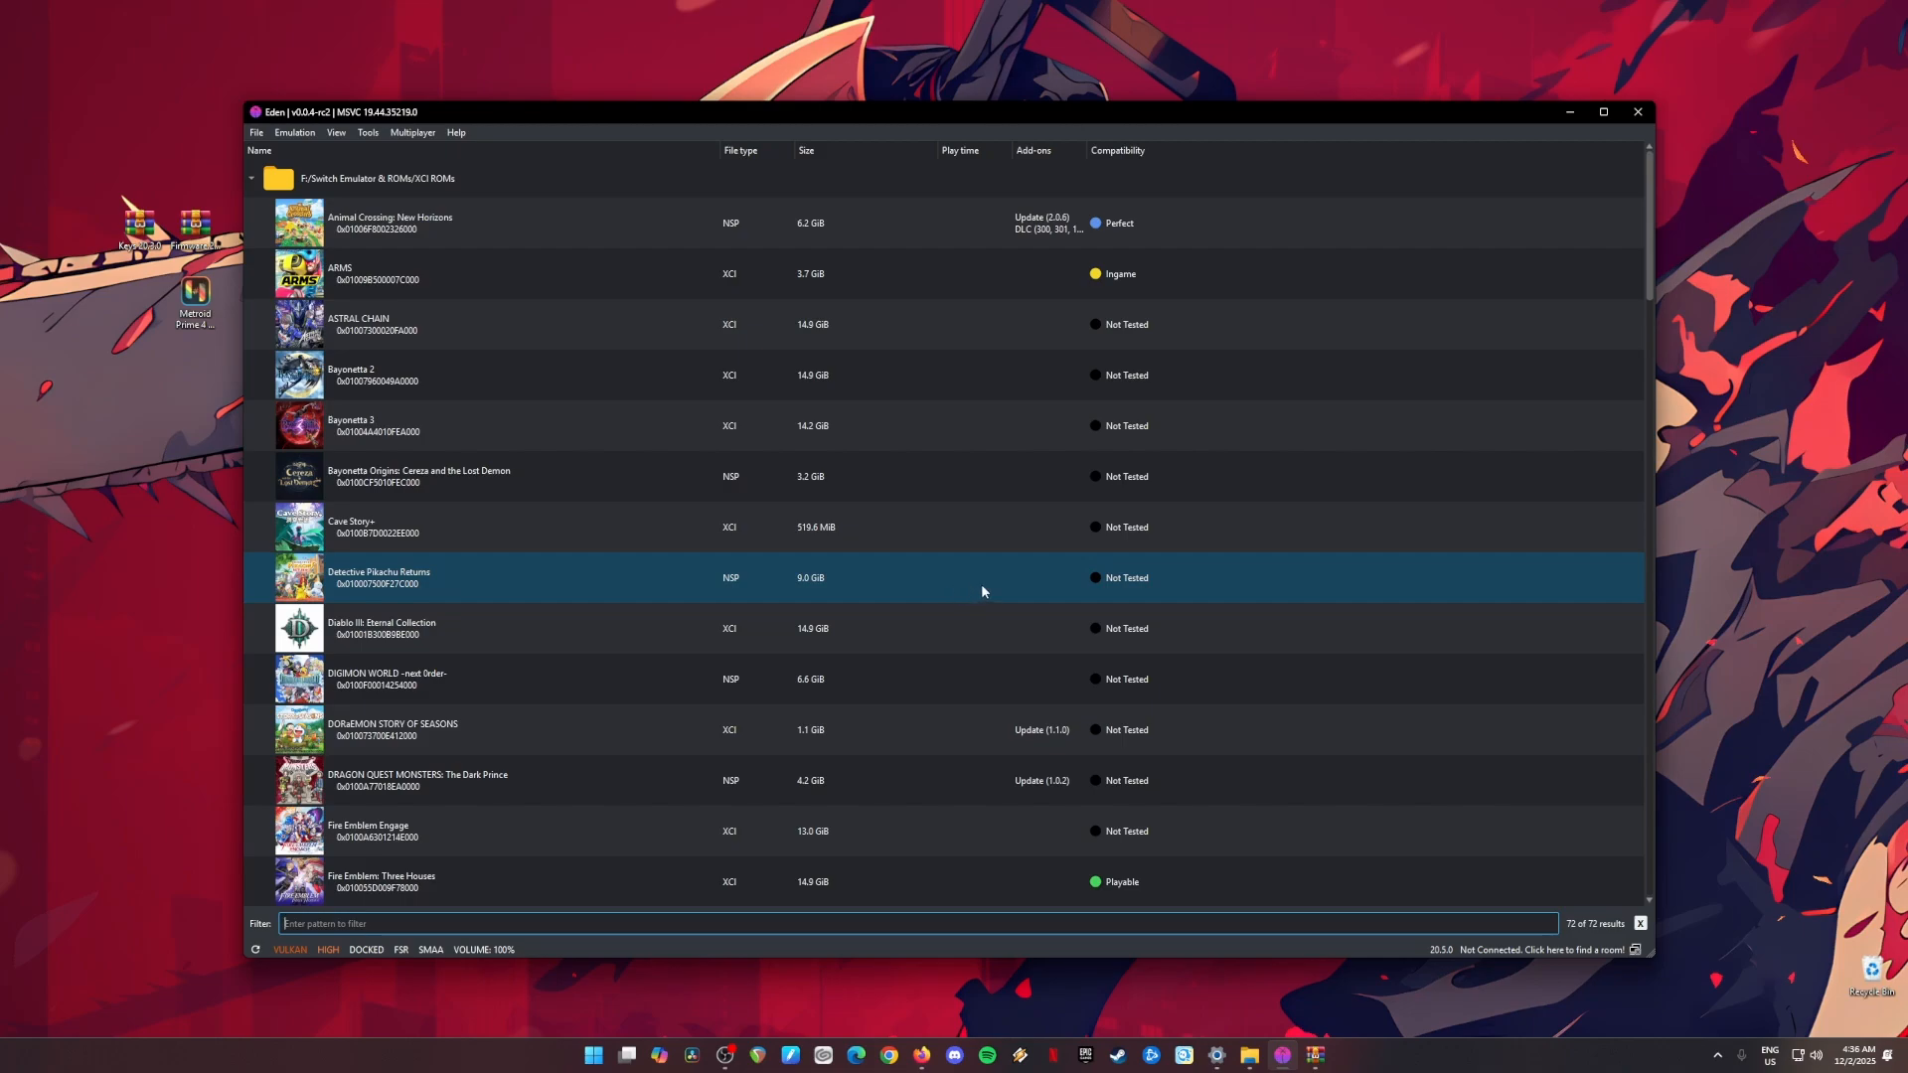
# Step: Clear the desktop by minimizing the emulator and closing the Keys 20.3.0 archive, and select the keys, firmware and Metroid Prime 4 files
pyautogui.click(196, 298)
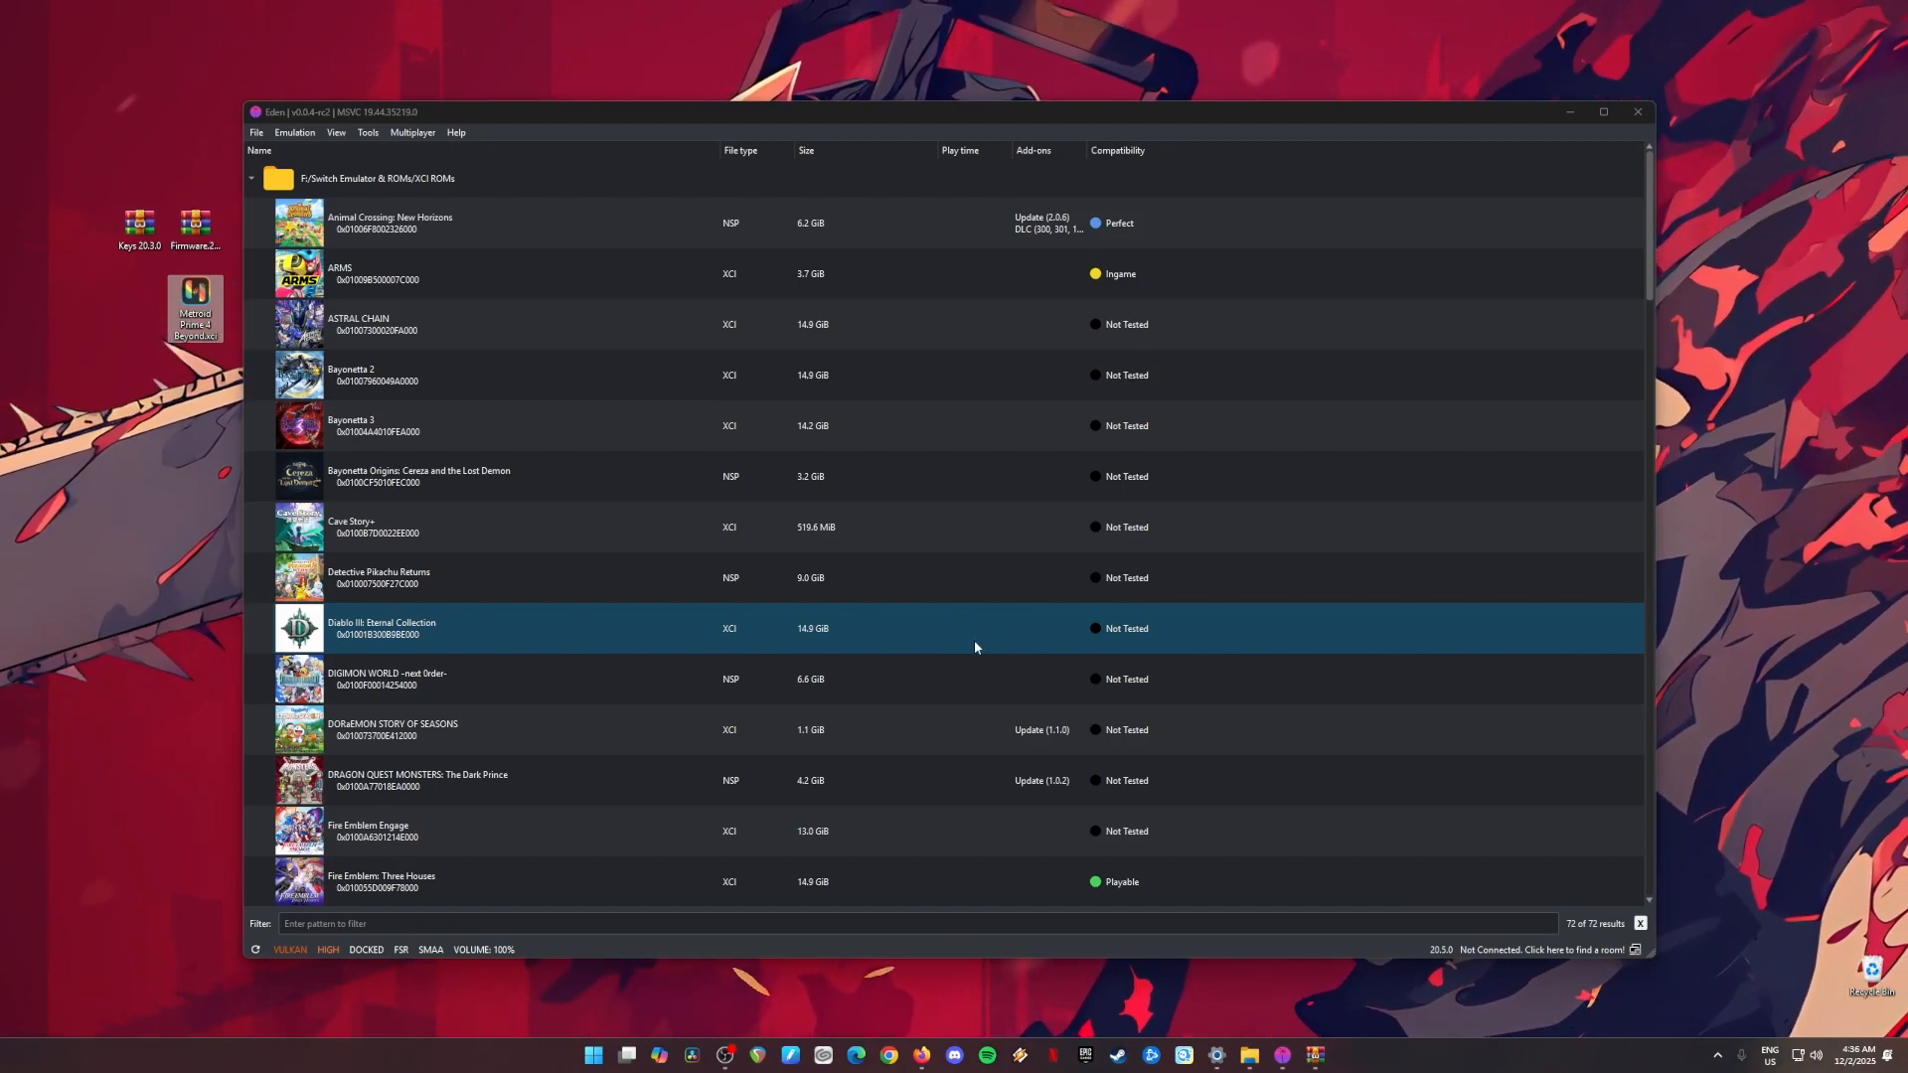
pyautogui.moveTo(121, 171); pyautogui.dragTo(224, 271)
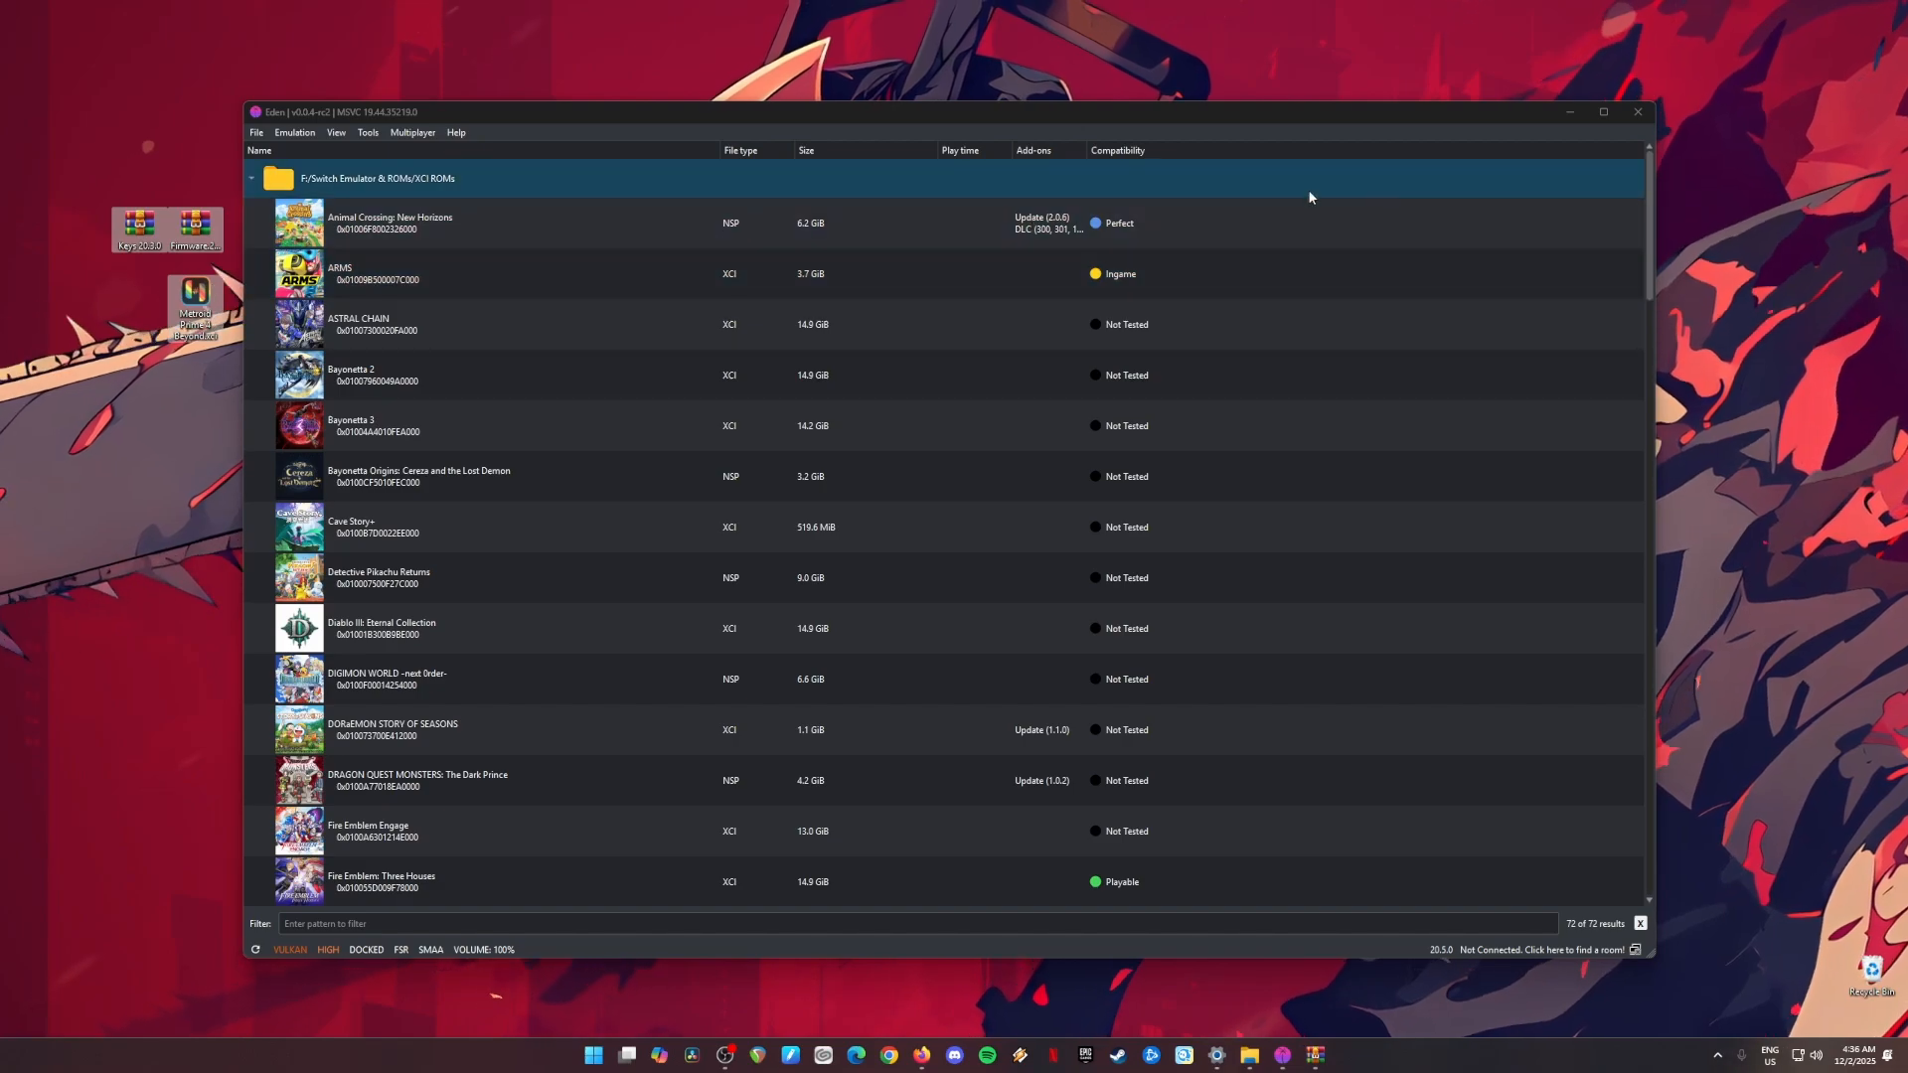
pyautogui.click(1568, 112)
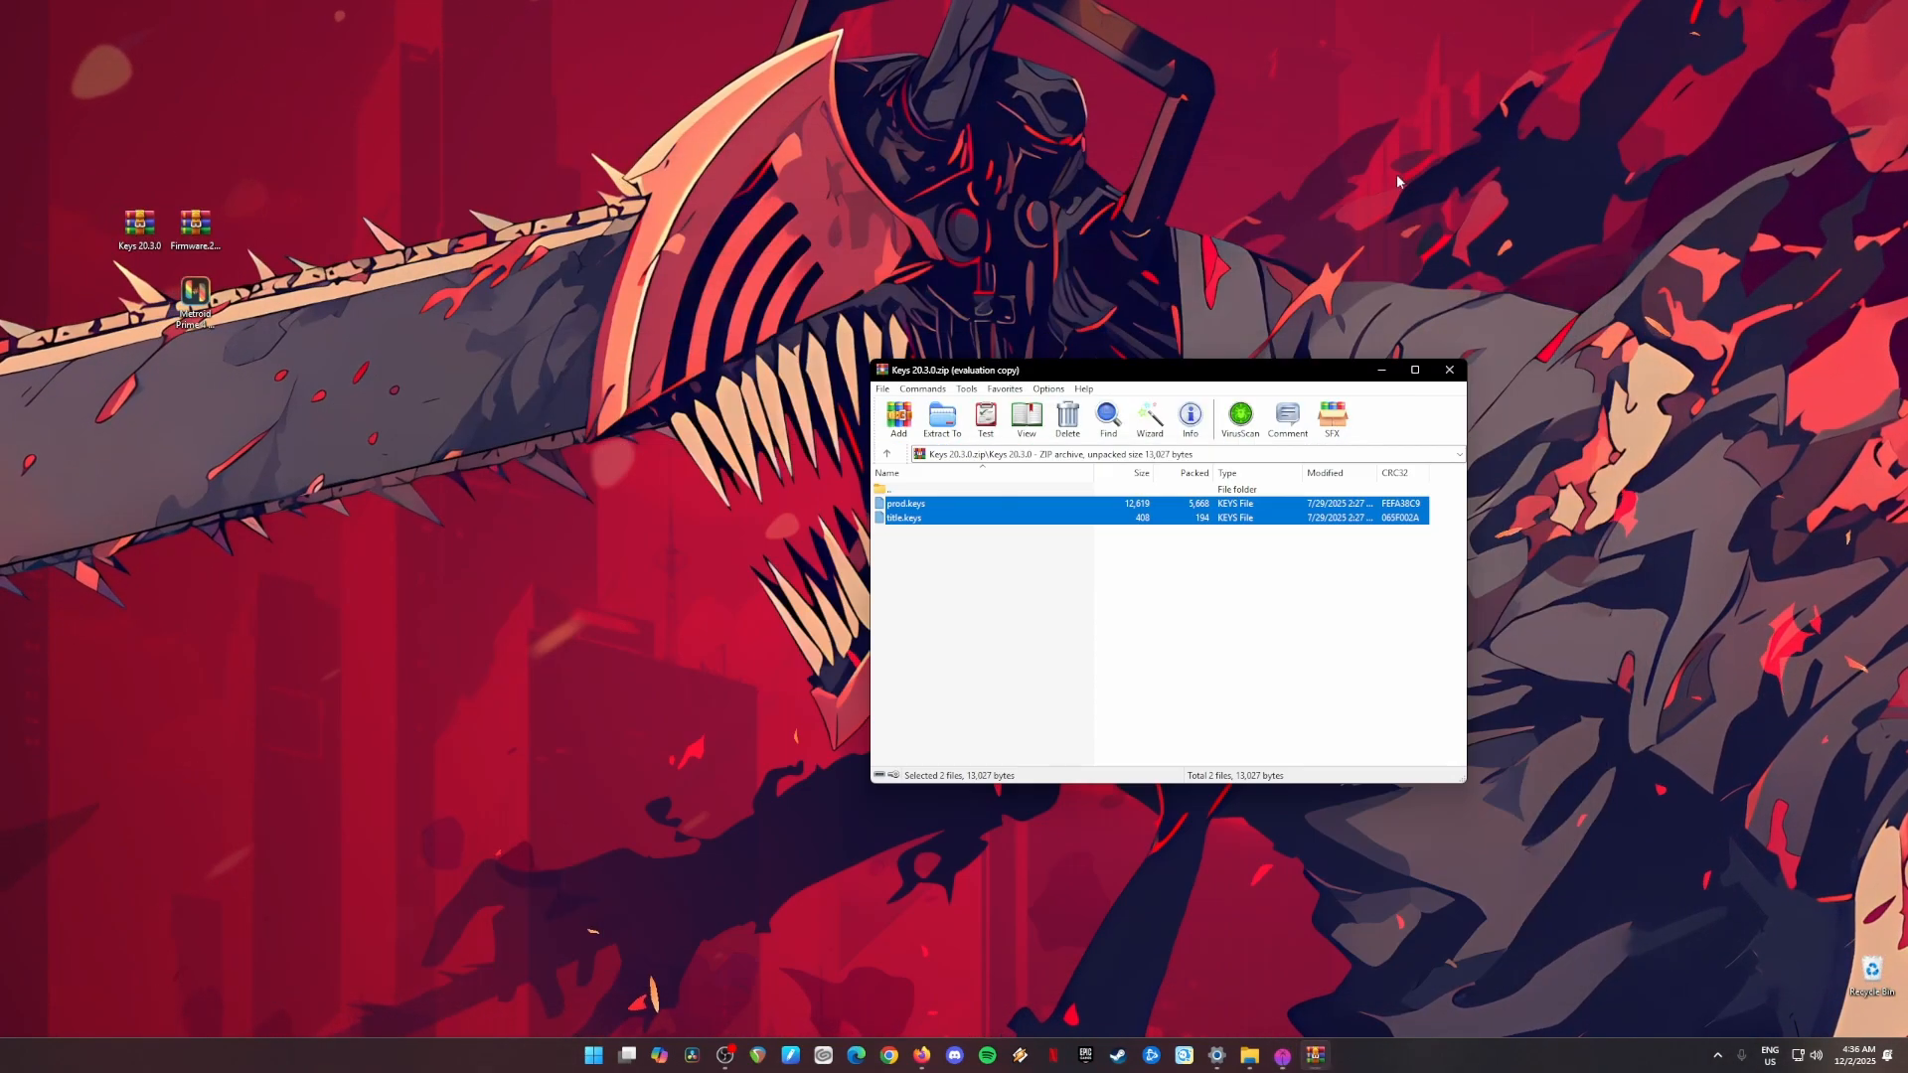
pyautogui.click(1450, 371)
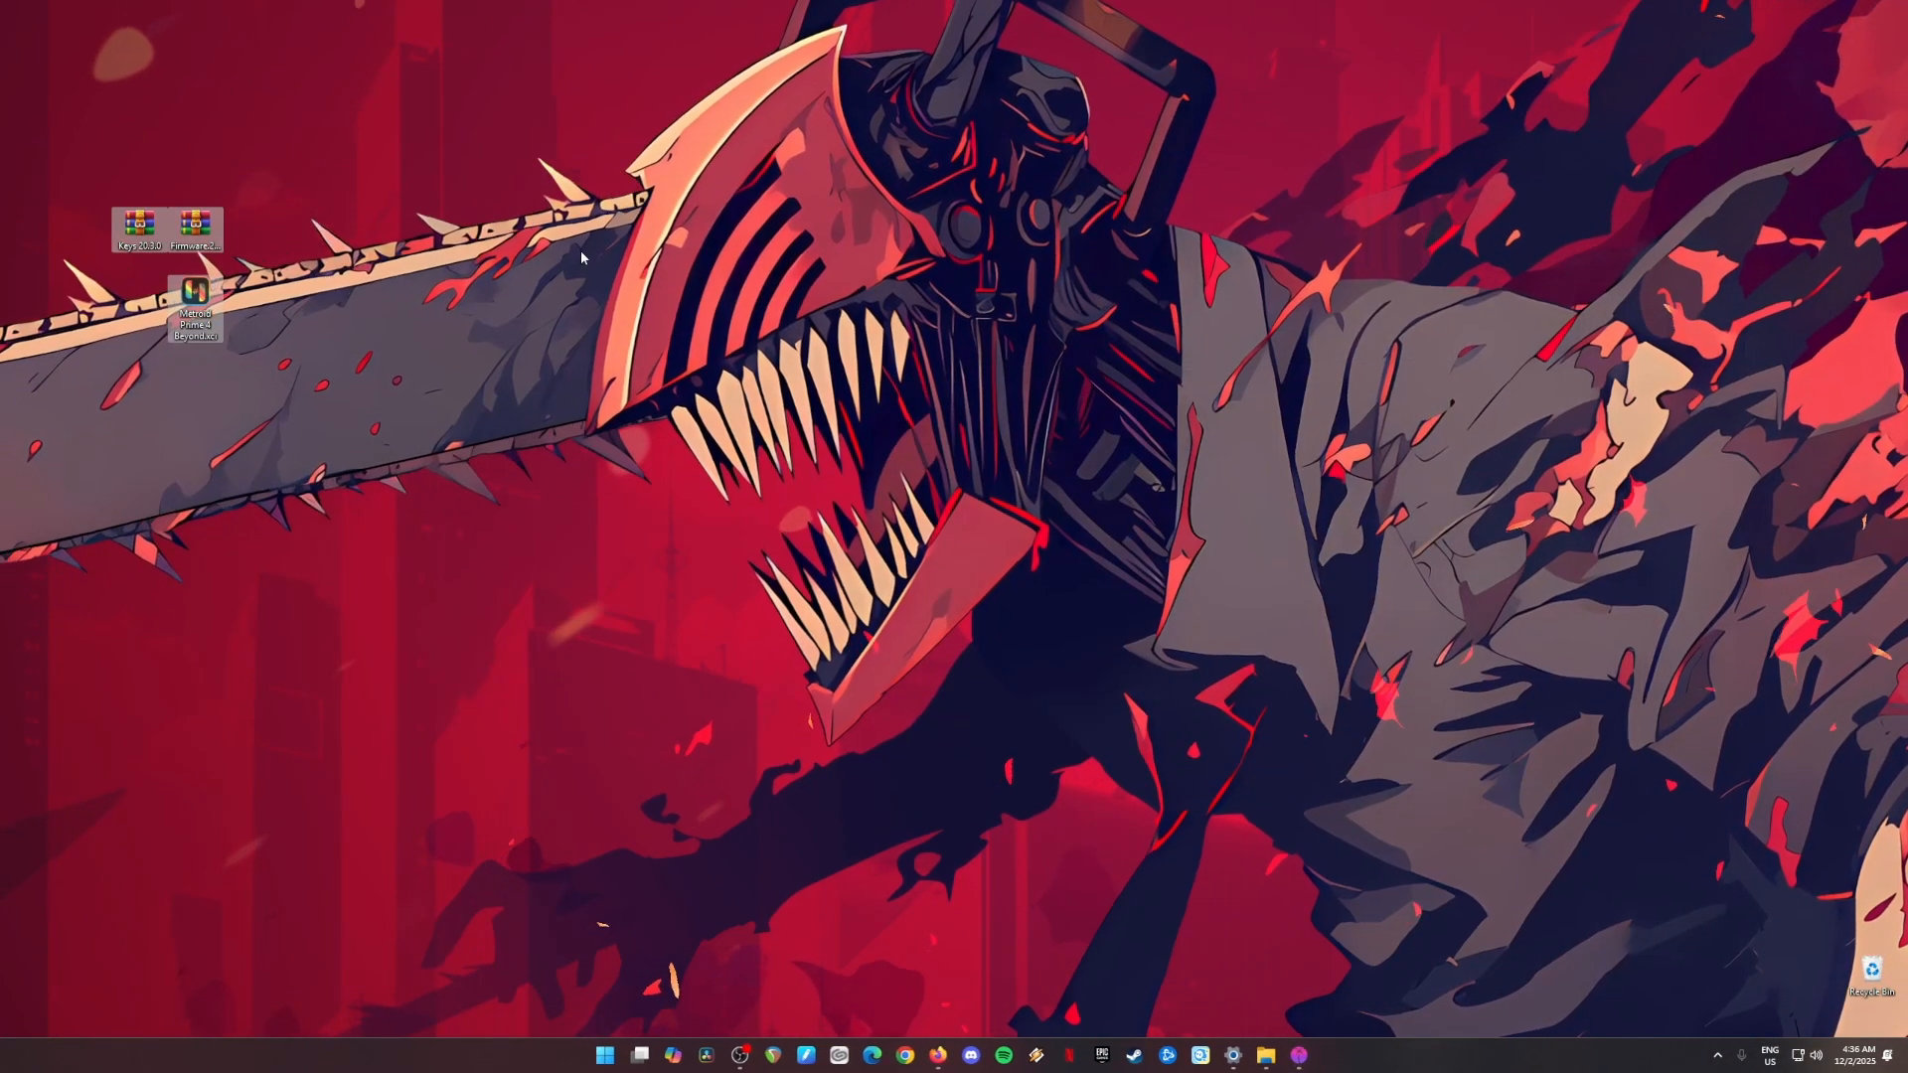
pyautogui.moveTo(310, 323); pyautogui.dragTo(91, 189)
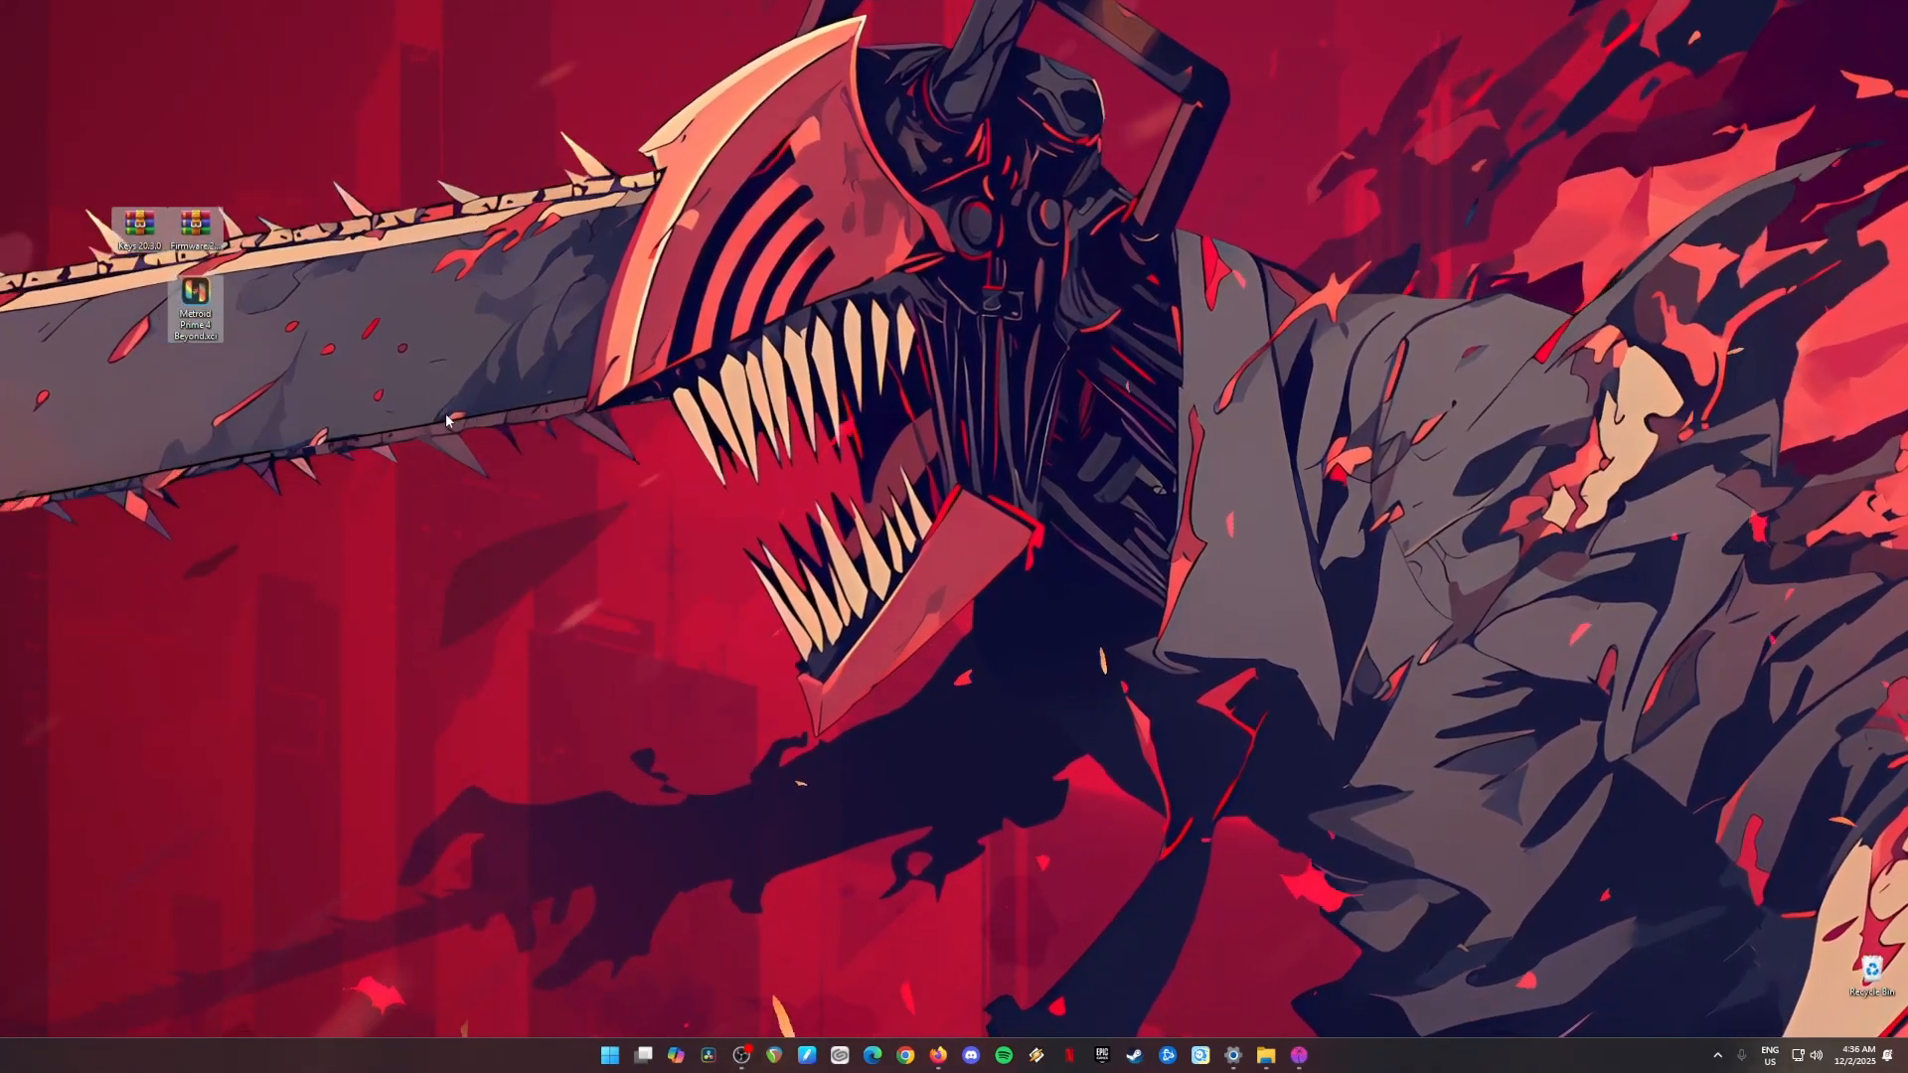